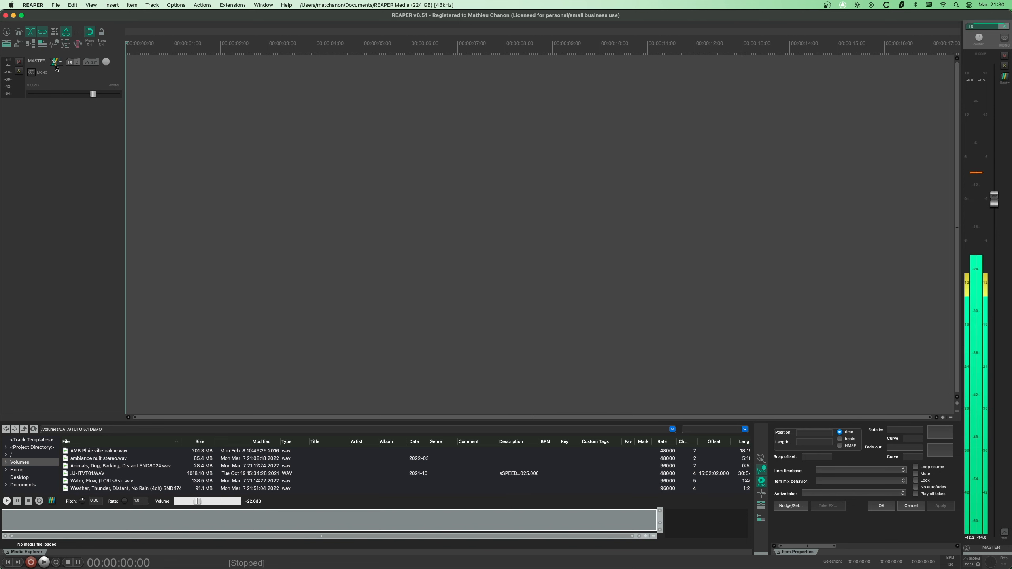
# - Load the "projet 5.1" project template and add a mono 5.1 track with ReaSurroundPan
pyautogui.click(55, 5)
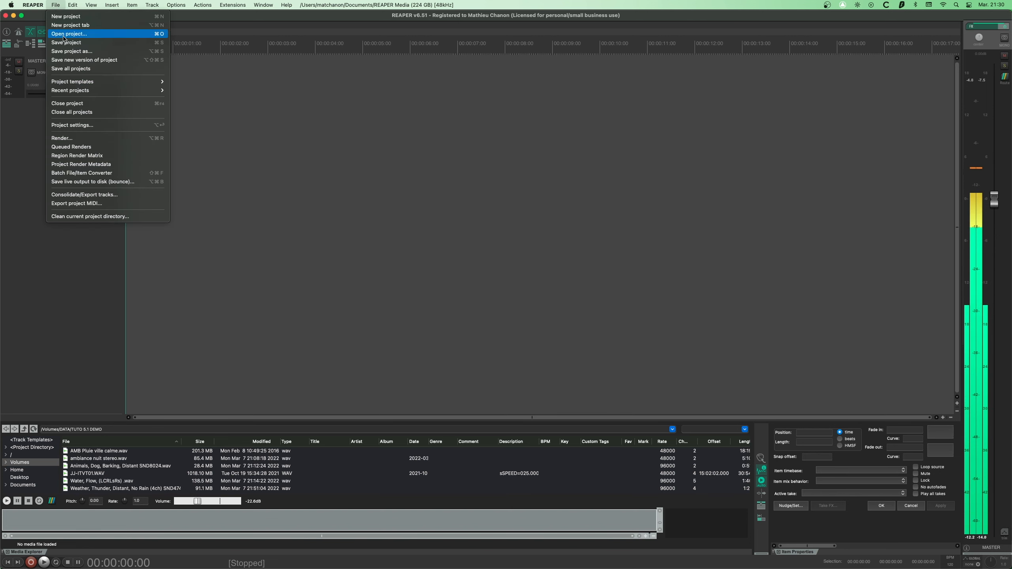
pyautogui.moveTo(80, 81)
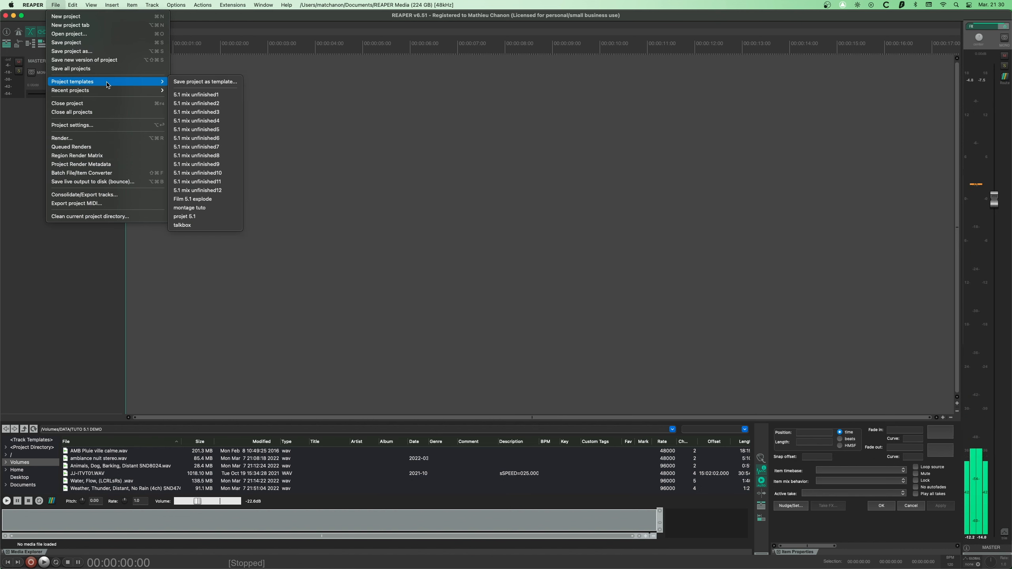
pyautogui.click(192, 217)
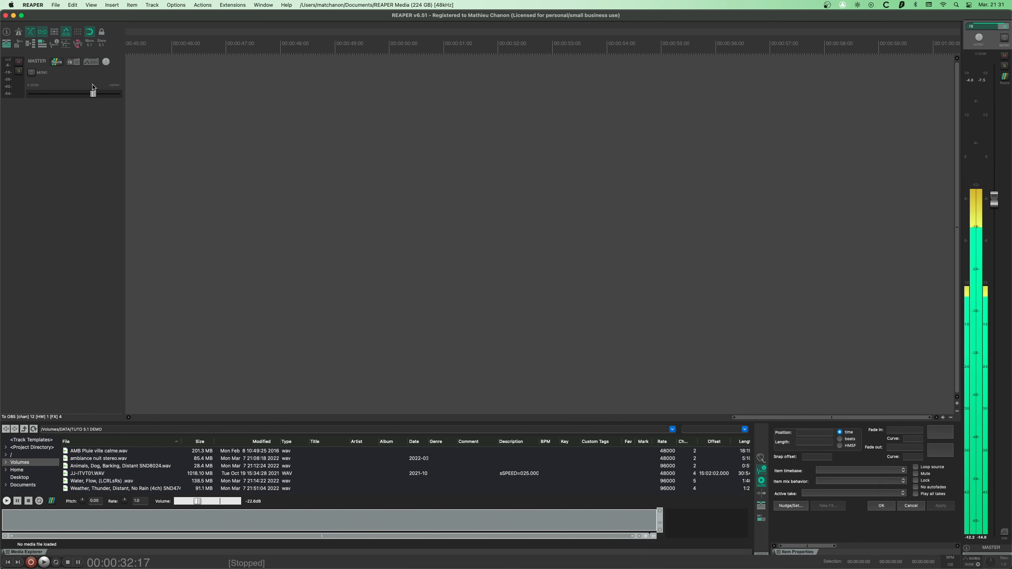
pyautogui.click(90, 44)
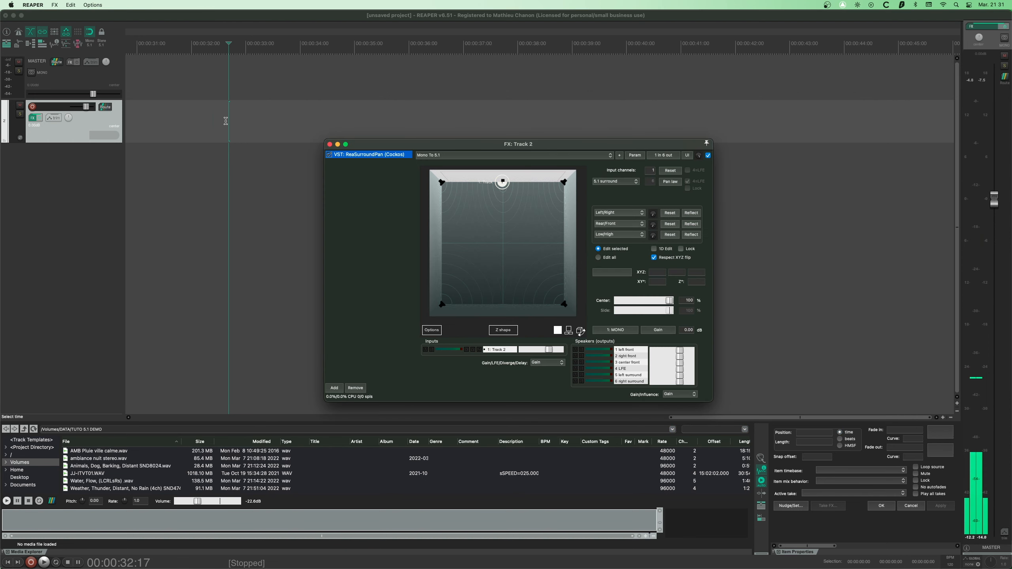
pyautogui.moveTo(443, 150); pyautogui.dragTo(449, 148)
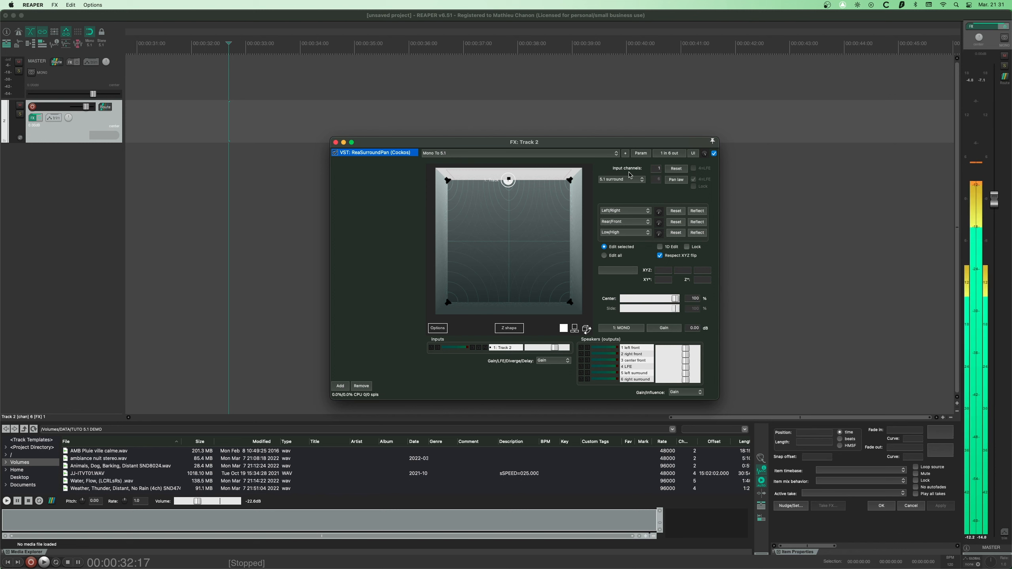
# - Keep the ReaSurroundPan speaker layout on 5.1 surround and place the source at front center, X 0 and Y 100
pyautogui.click(511, 183)
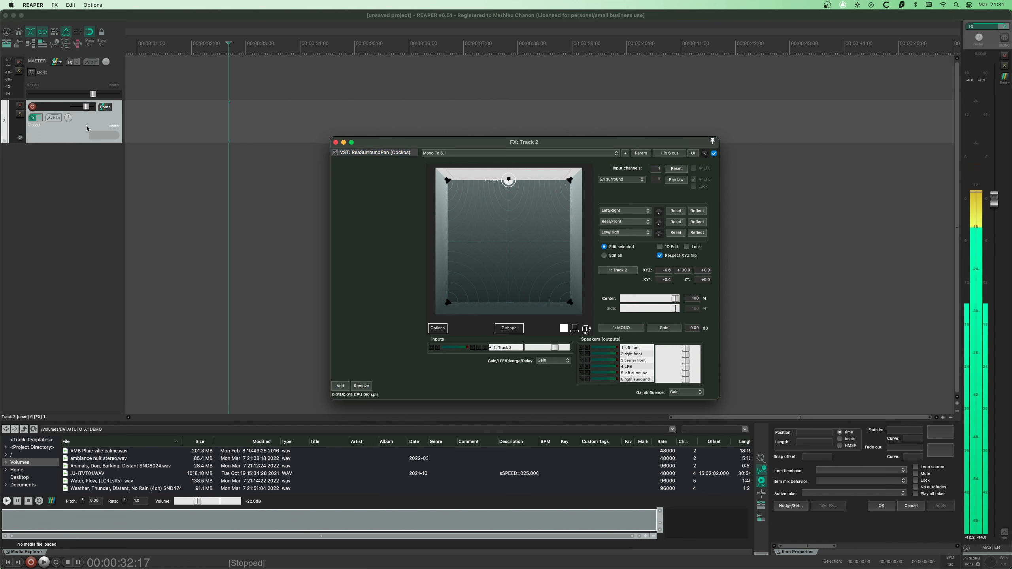
pyautogui.click(642, 180)
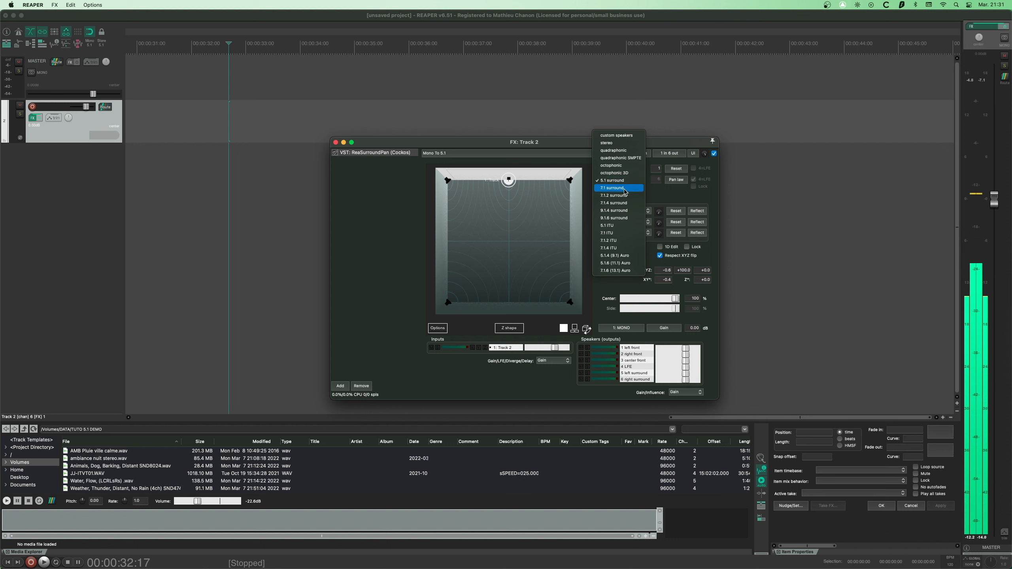
pyautogui.click(617, 182)
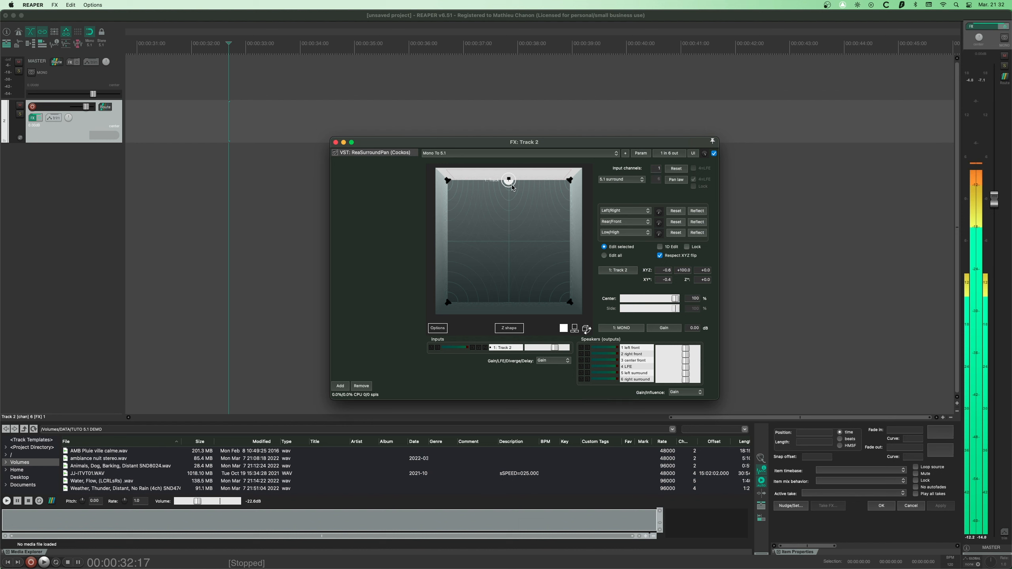
pyautogui.moveTo(512, 188); pyautogui.dragTo(591, 162)
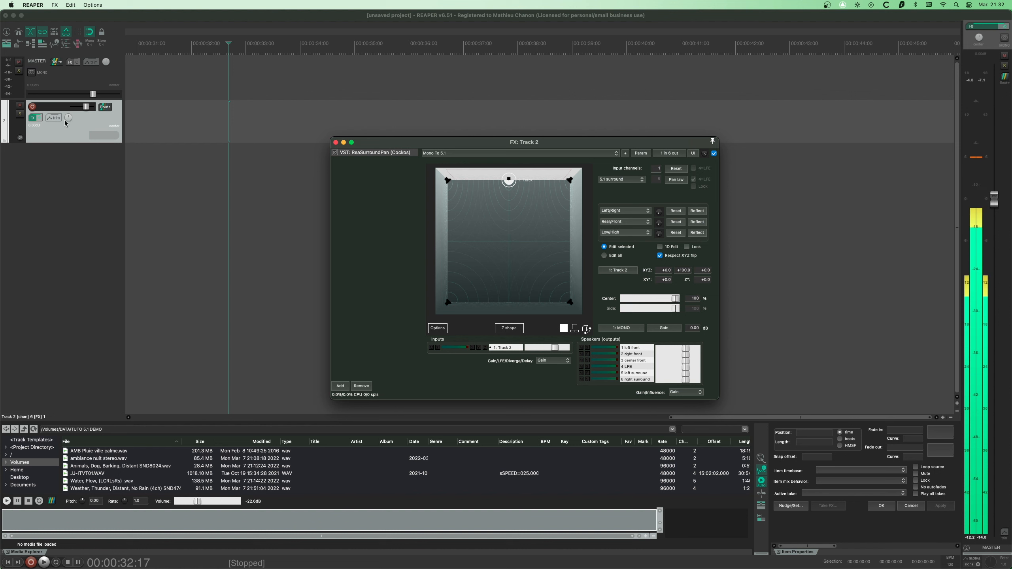
# - Add a send from the new track to the To OBS track with a six-channel multichannel source
pyautogui.click(75, 126)
pyautogui.click(105, 107)
pyautogui.click(144, 177)
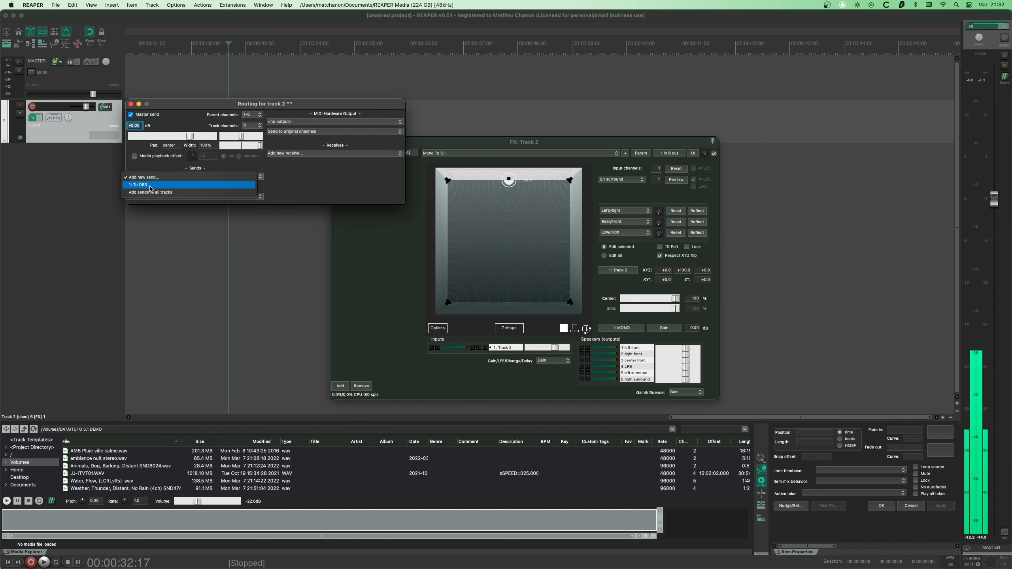
pyautogui.click(150, 186)
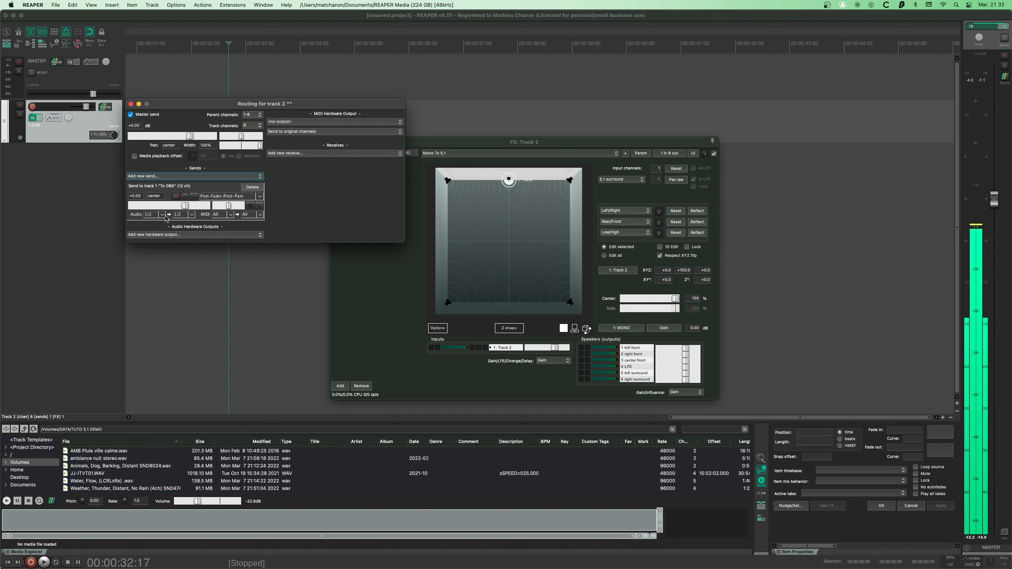
pyautogui.click(161, 215)
pyautogui.moveTo(223, 251)
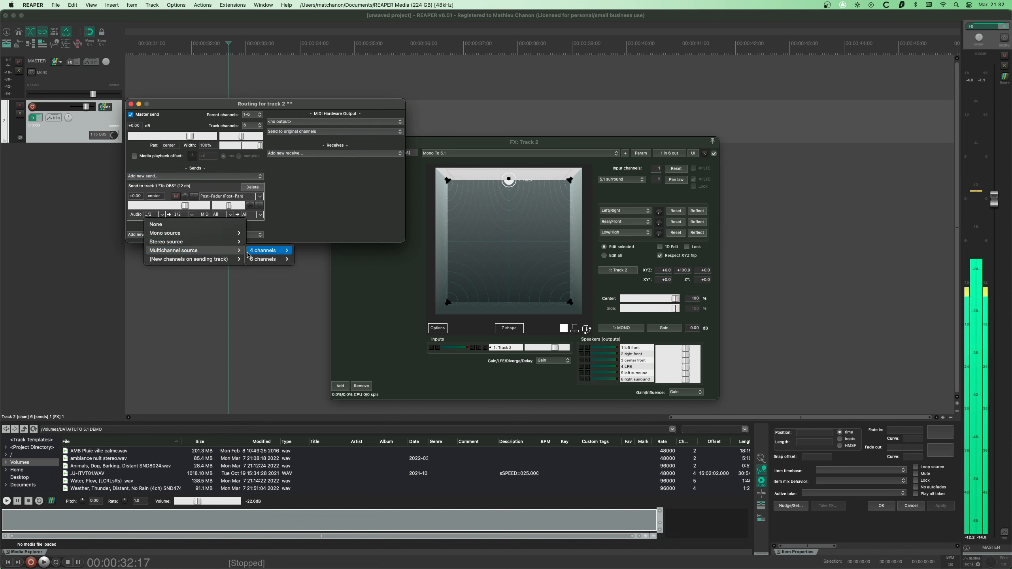
pyautogui.click(297, 261)
pyautogui.press('Escape')
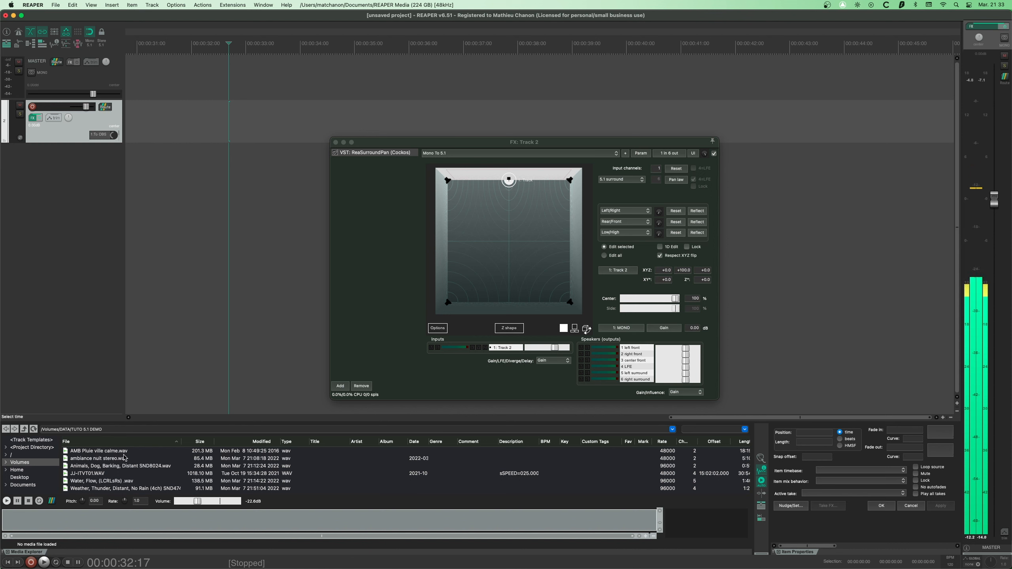
# - Preview JJ-ITVT01.WAV in the media explorer and insert its section from about 15:36 to 16:55 on the track
pyautogui.scroll(-1, 119, 466)
pyautogui.scroll(1, 120, 466)
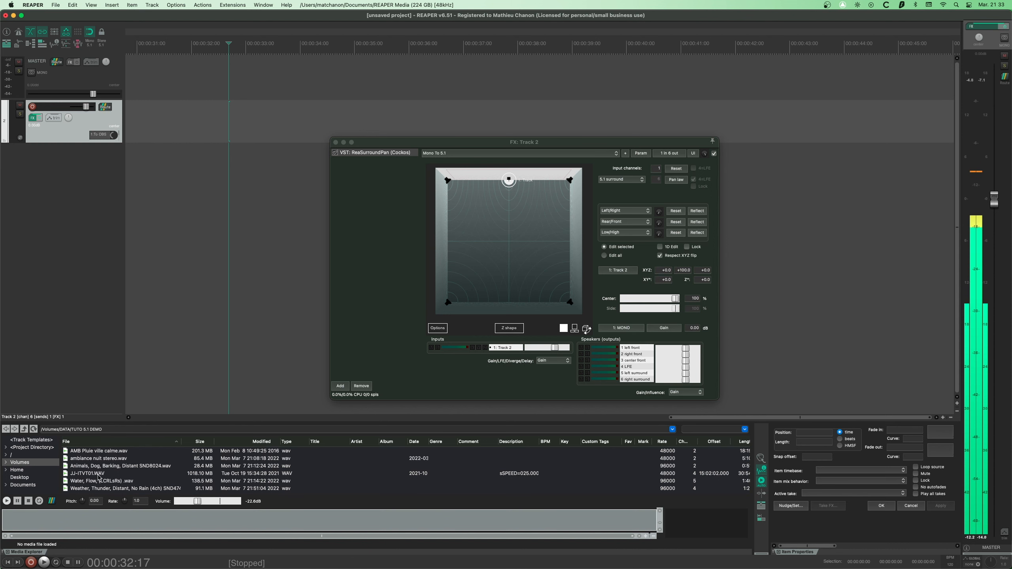
pyautogui.click(96, 474)
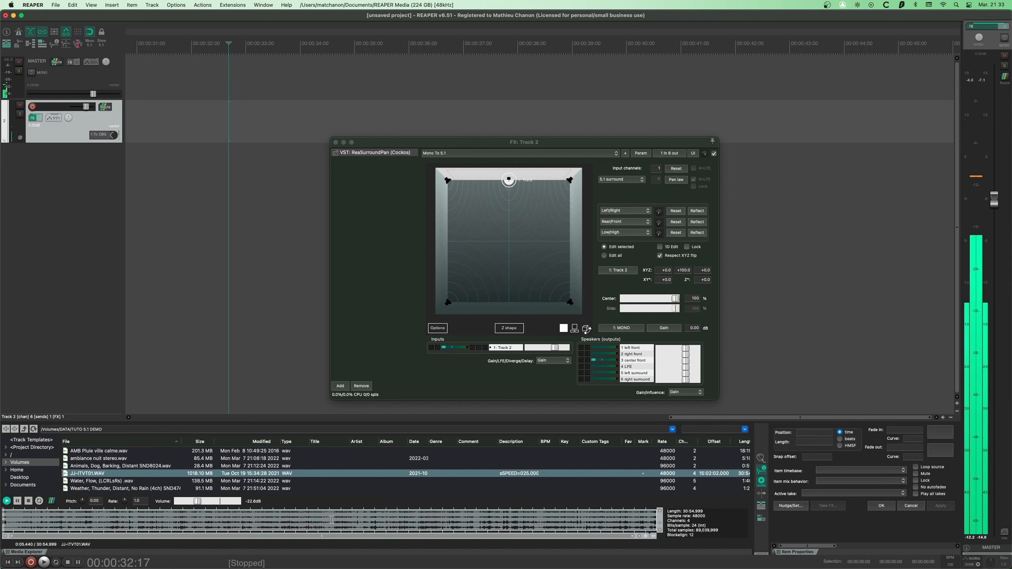
pyautogui.click(332, 520)
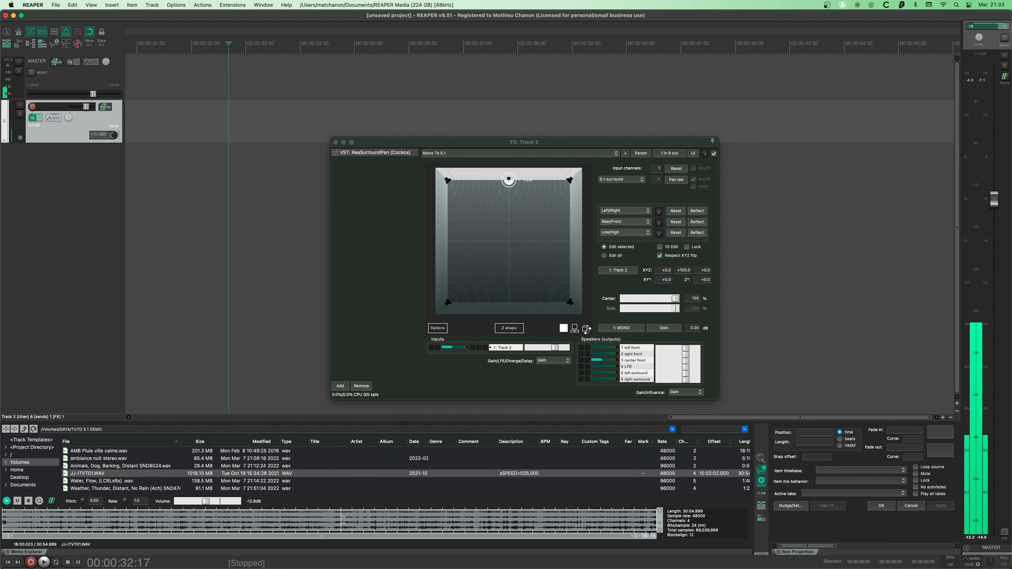
pyautogui.click(333, 520)
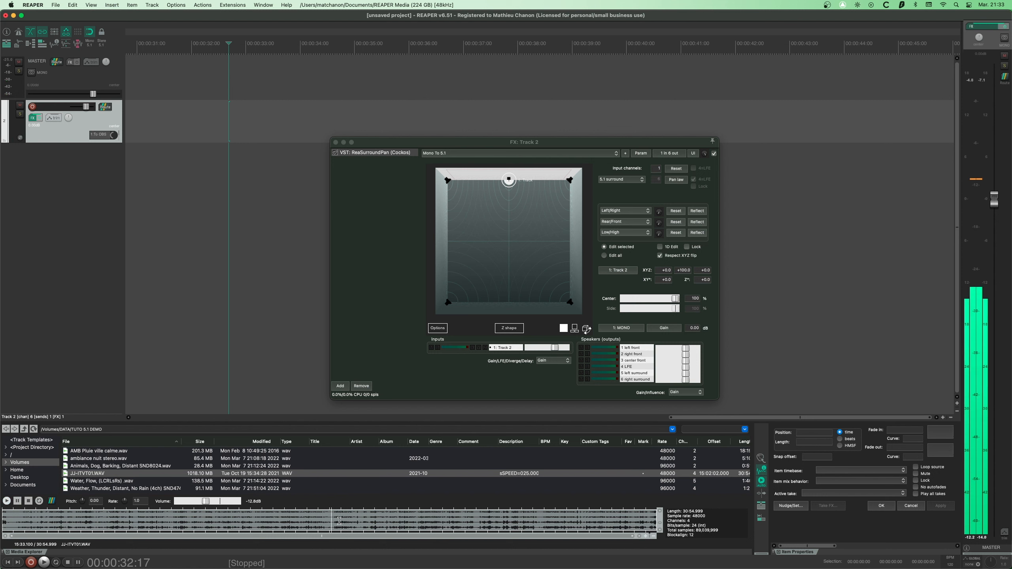
pyautogui.moveTo(335, 520); pyautogui.dragTo(360, 521)
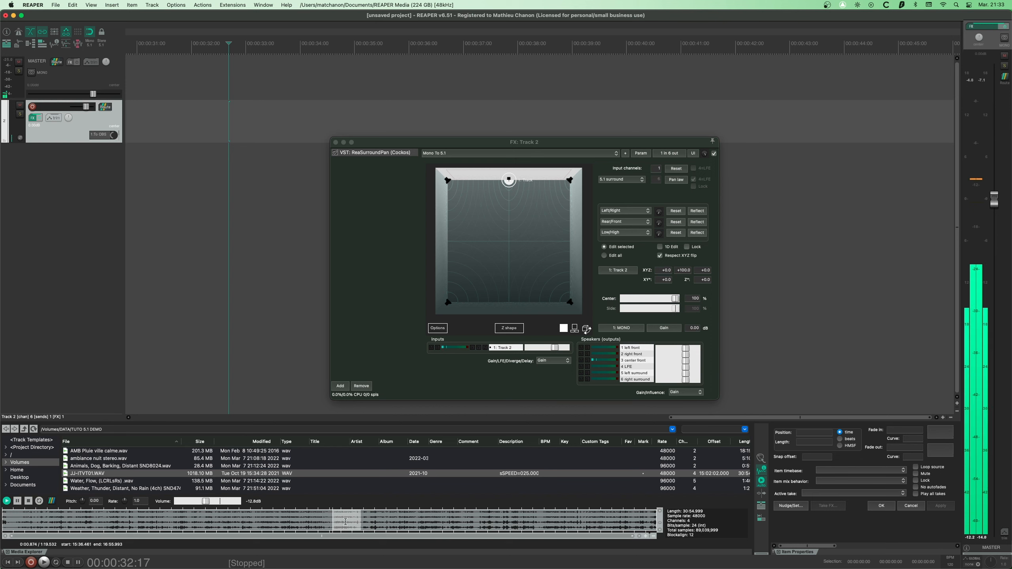
pyautogui.doubleClick(345, 522)
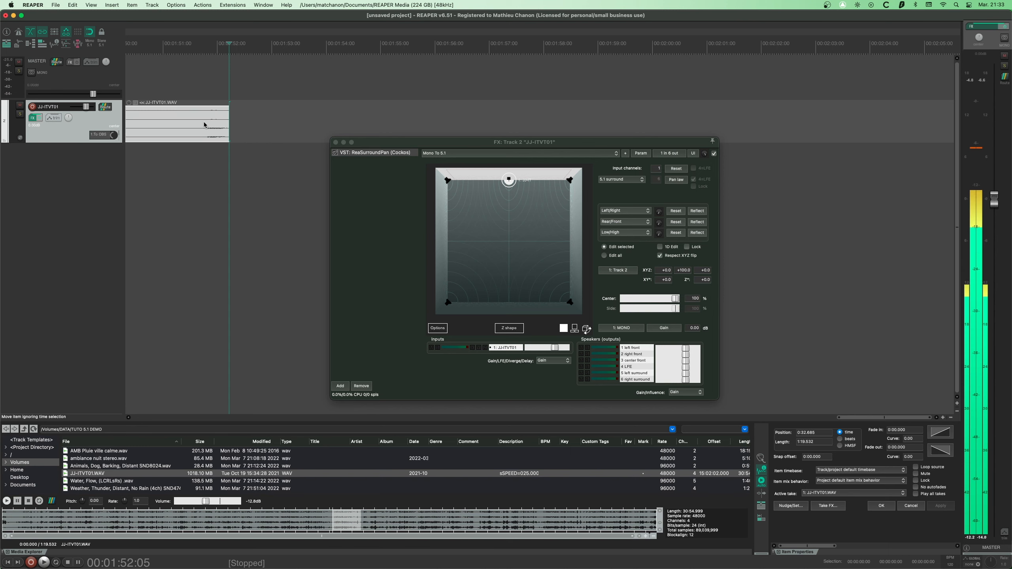
# - Move the JJ-ITVT01.WAV item to the start of the timeline at 0:00.000
pyautogui.hscroll(-15, 207, 124)
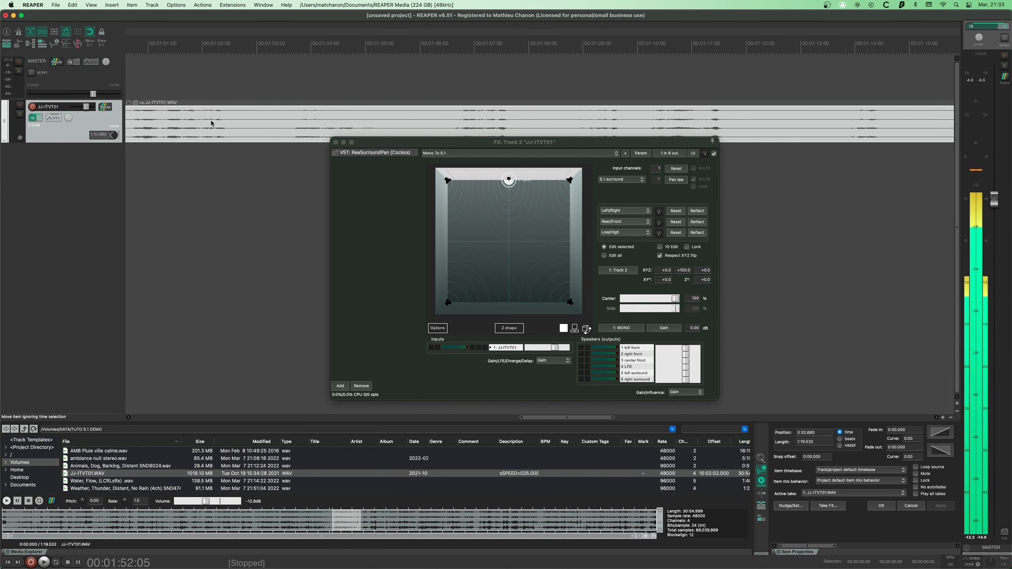
pyautogui.hscroll(-15, 211, 124)
pyautogui.hscroll(8, 213, 125)
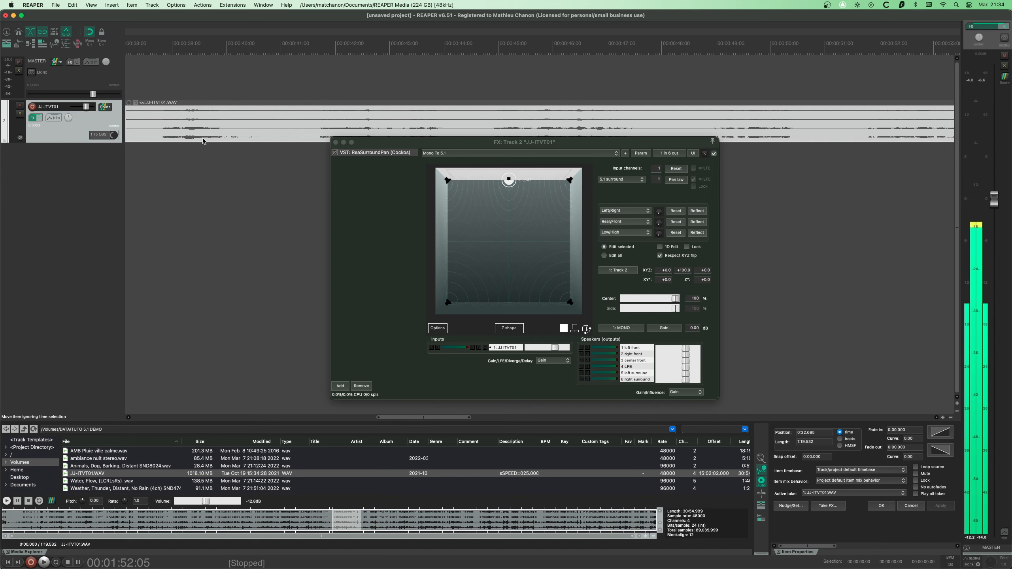
pyautogui.moveTo(214, 133); pyautogui.dragTo(8, 132)
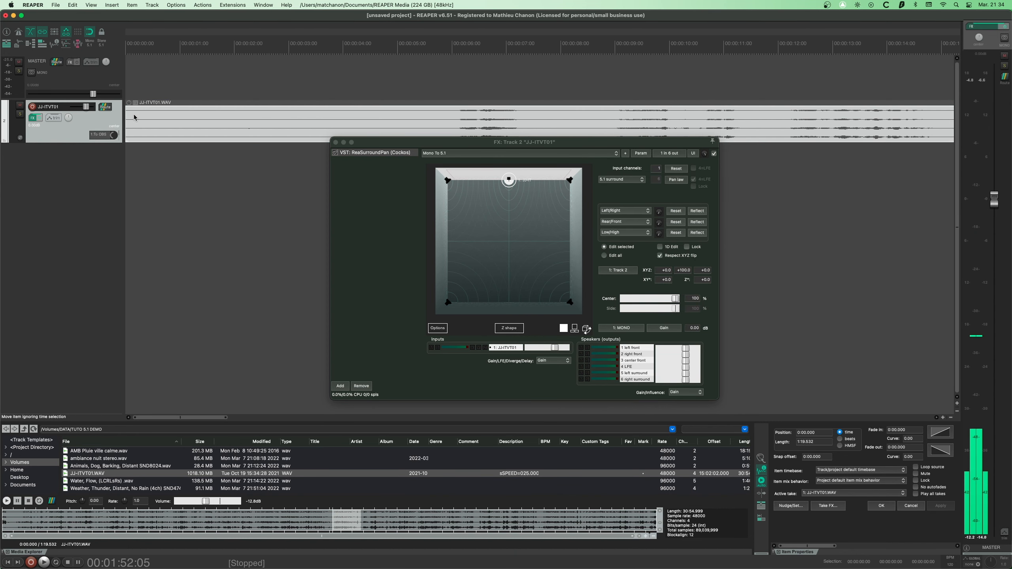
pyautogui.moveTo(370, 142); pyautogui.dragTo(371, 157)
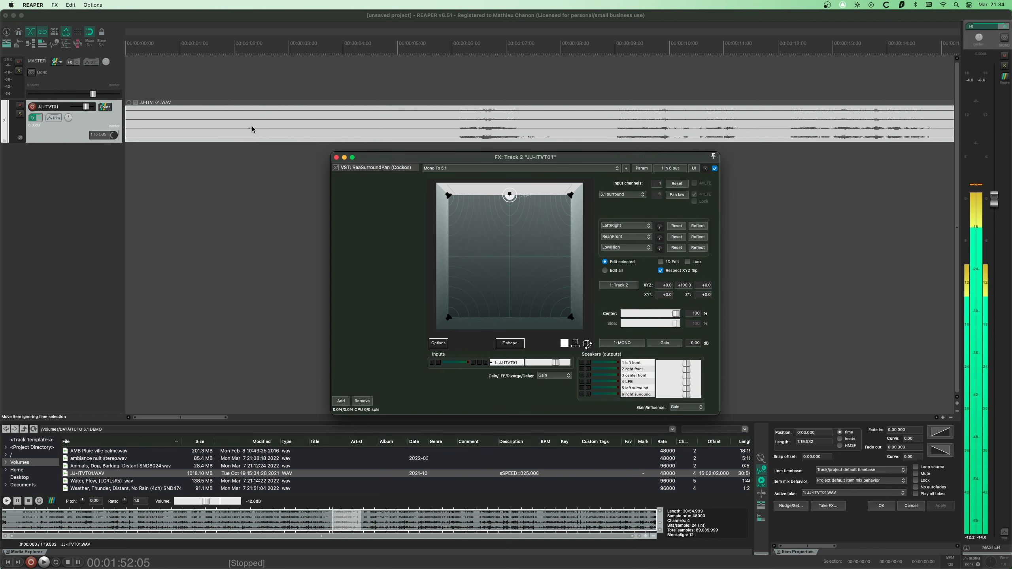
# - Place the edit cursor near one second and set the JJ-ITVT01.WAV item's take channel mode to Mono 3
pyautogui.click(179, 117)
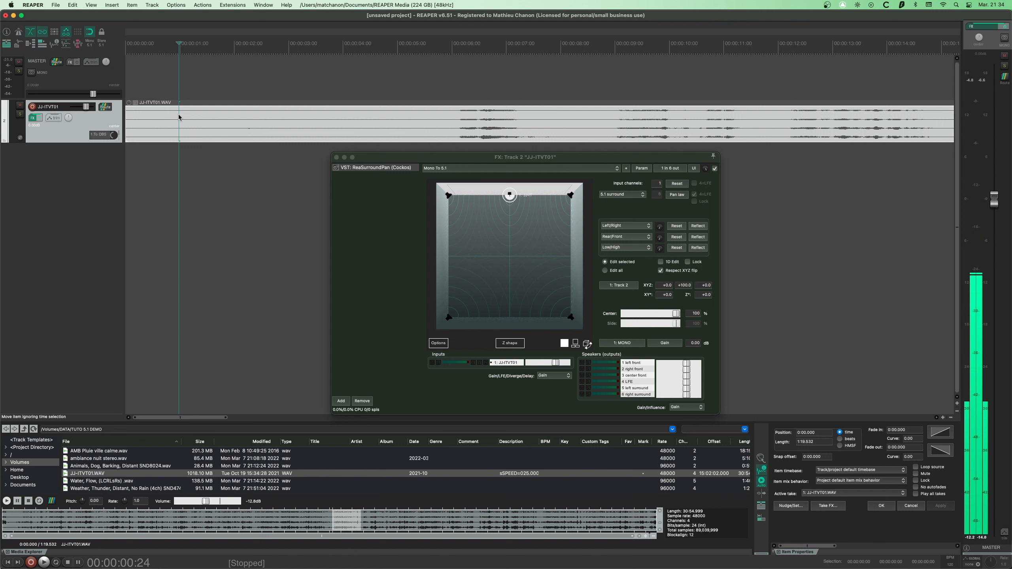
pyautogui.press('3')
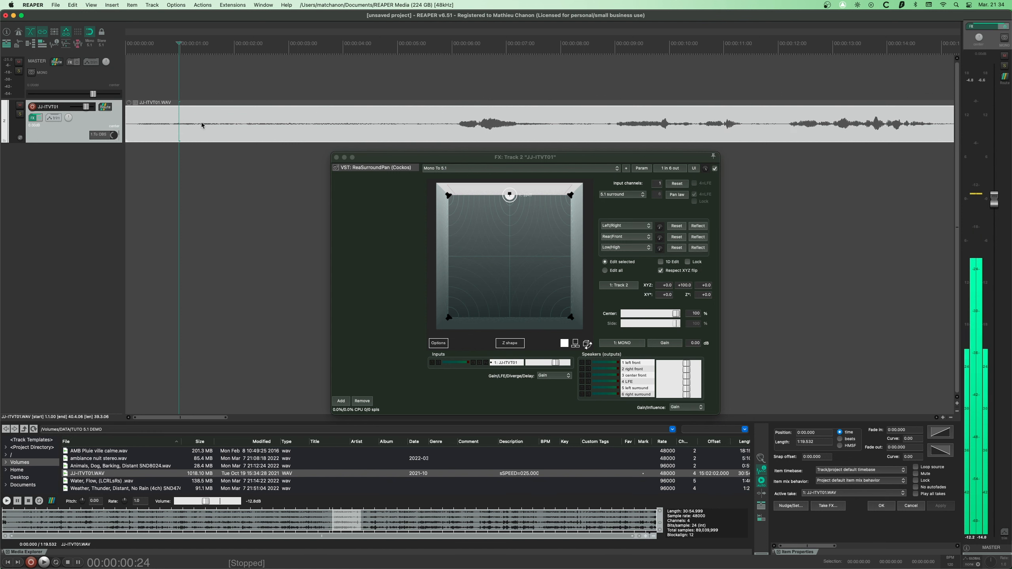
pyautogui.press('super+z')
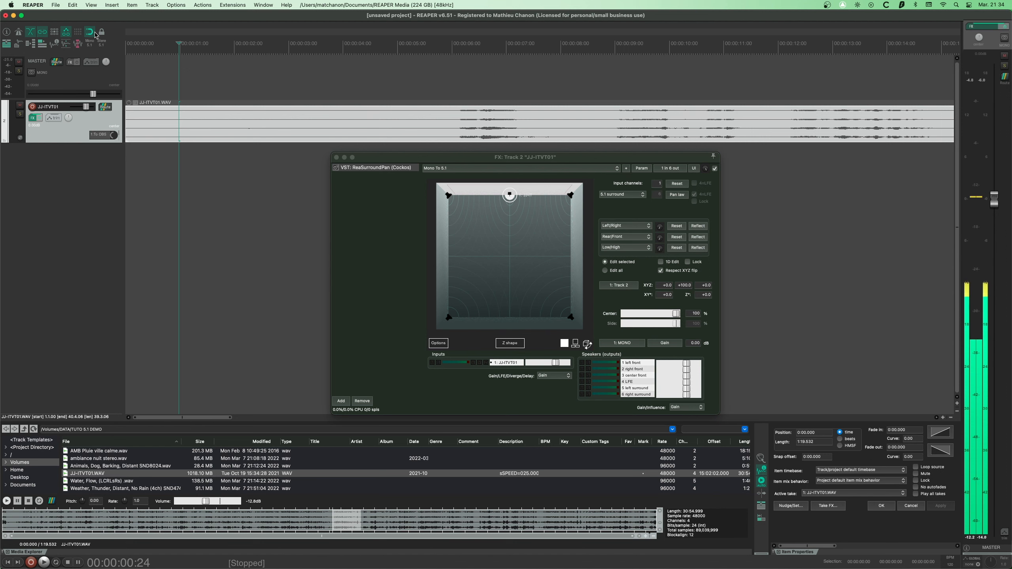
pyautogui.rightClick(189, 115)
pyautogui.moveTo(211, 119)
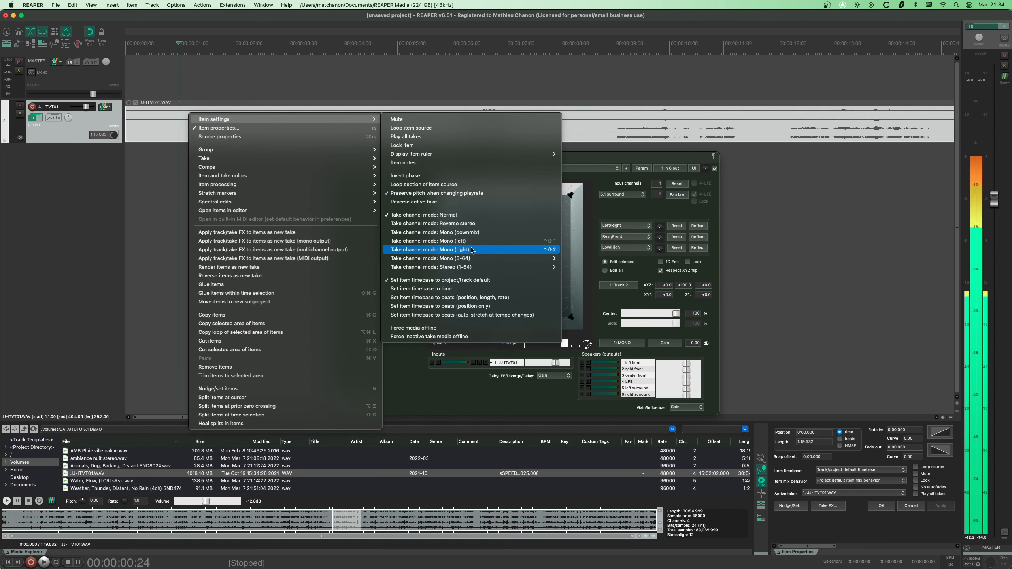
pyautogui.moveTo(464, 258)
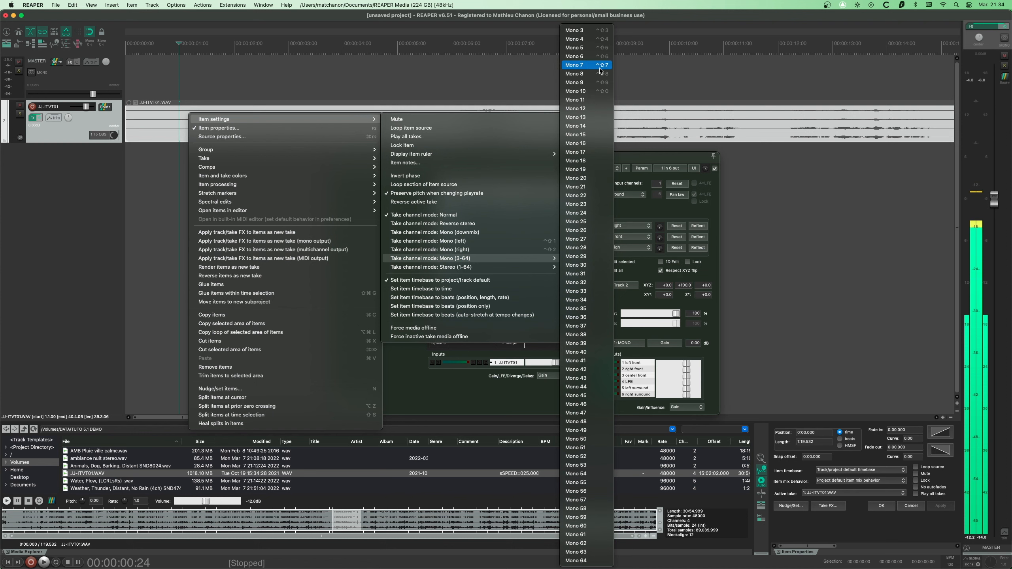
pyautogui.click(597, 31)
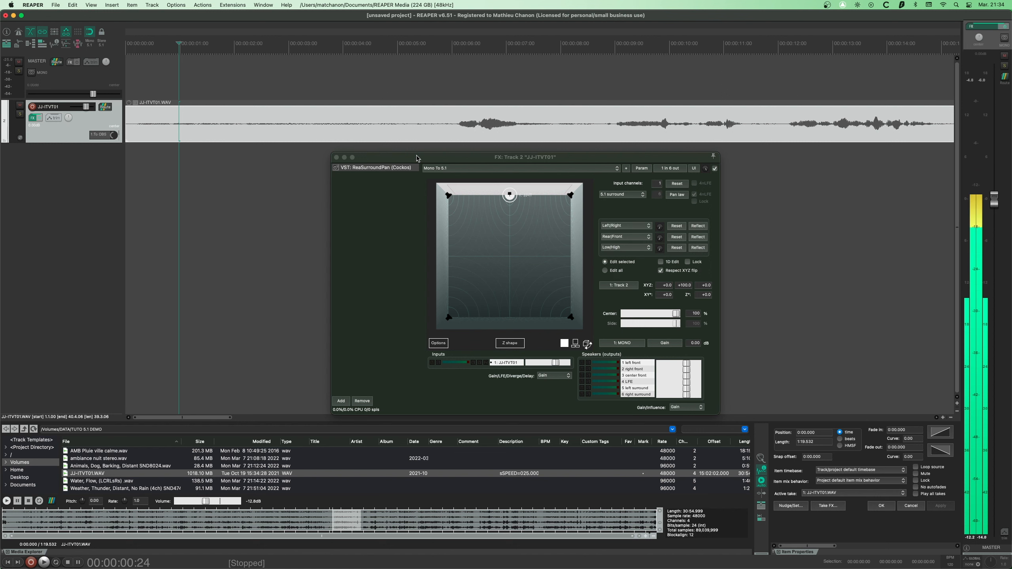
# - Audition the item while panning its source to the front left speaker, around the surround field and back to front center, and close the panner
pyautogui.press('space')
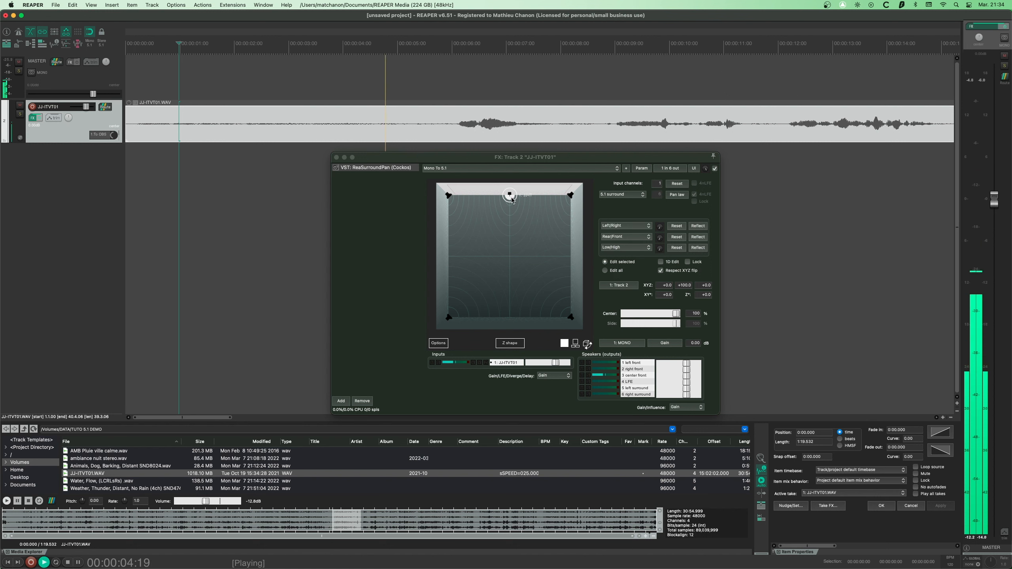
pyautogui.moveTo(511, 200); pyautogui.dragTo(449, 194)
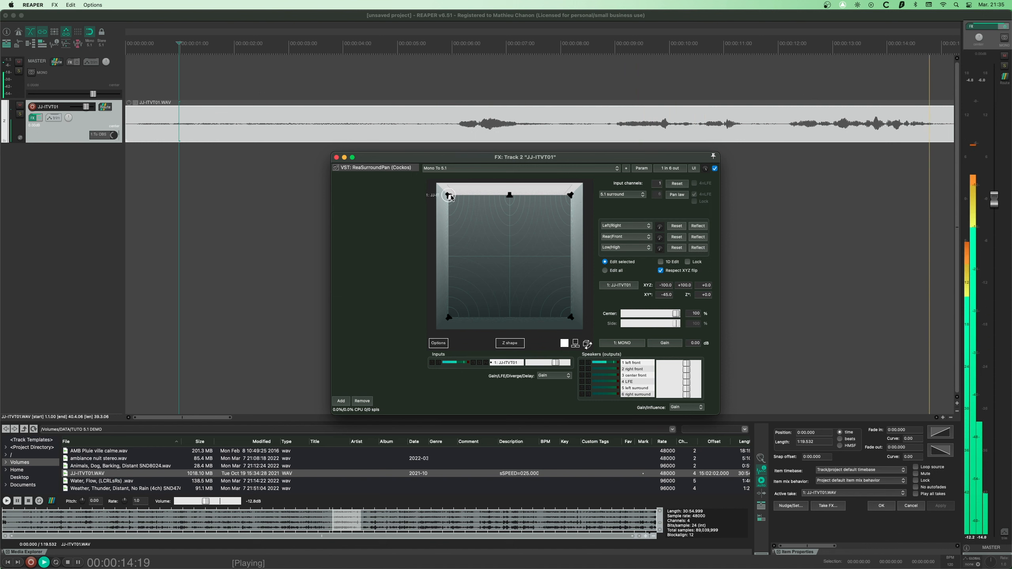
pyautogui.moveTo(451, 198); pyautogui.dragTo(556, 330)
pyautogui.moveTo(585, 278); pyautogui.dragTo(555, 255)
pyautogui.moveTo(480, 274); pyautogui.dragTo(512, 196)
pyautogui.press('space')
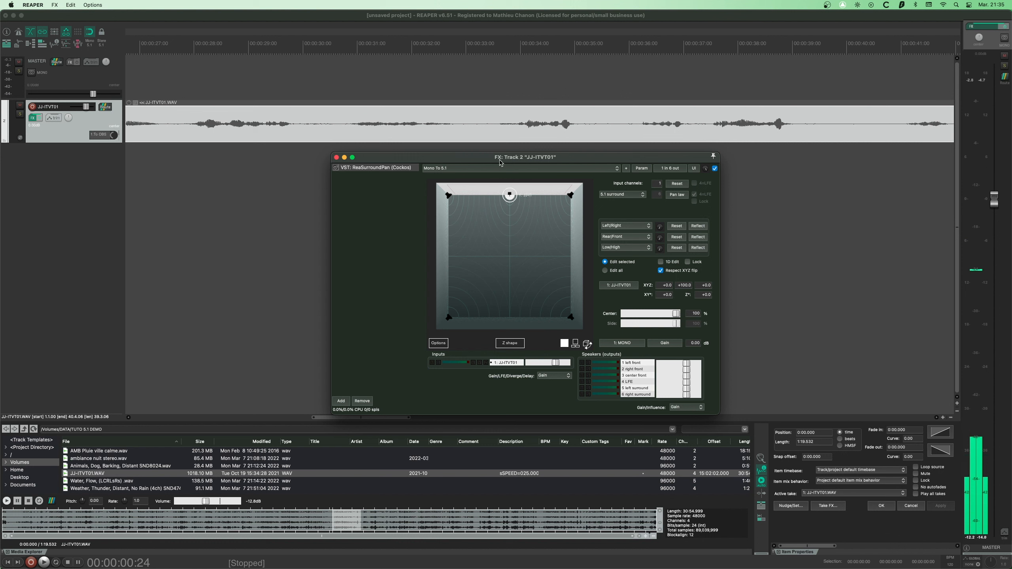
pyautogui.click(336, 157)
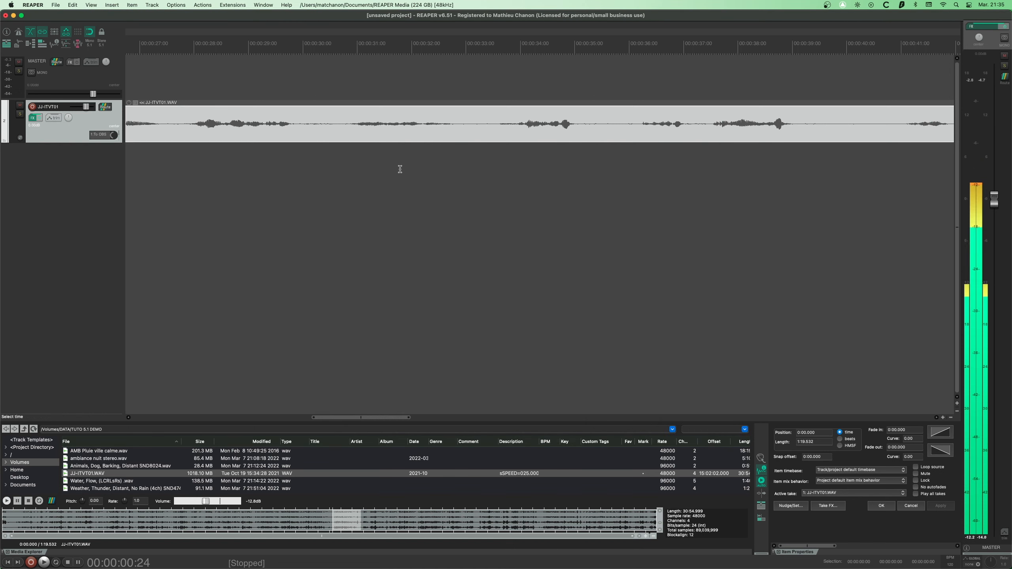
# - Trim the item's start to about 5.24 seconds and give it a fade-in of about 0.59 seconds
pyautogui.scroll(-8, 403, 170)
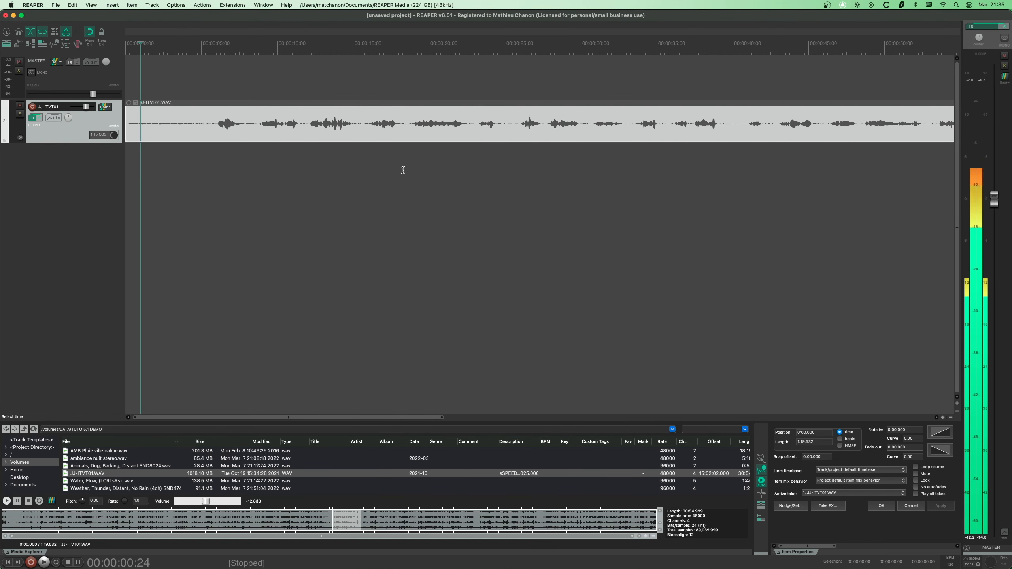
pyautogui.moveTo(127, 134); pyautogui.dragTo(169, 110)
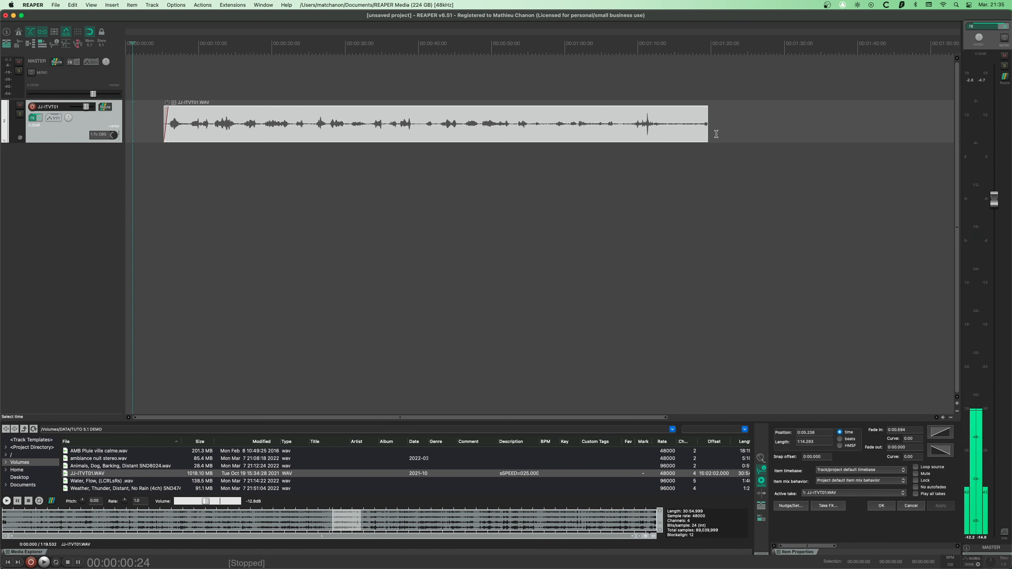
# - Shorten the JJ-ITVT01.WAV item to about 1:12.4 with a fade-out of about 3.24 seconds, and move it to 0:00.000
pyautogui.moveTo(707, 133); pyautogui.dragTo(670, 115)
pyautogui.moveTo(613, 129); pyautogui.dragTo(575, 129)
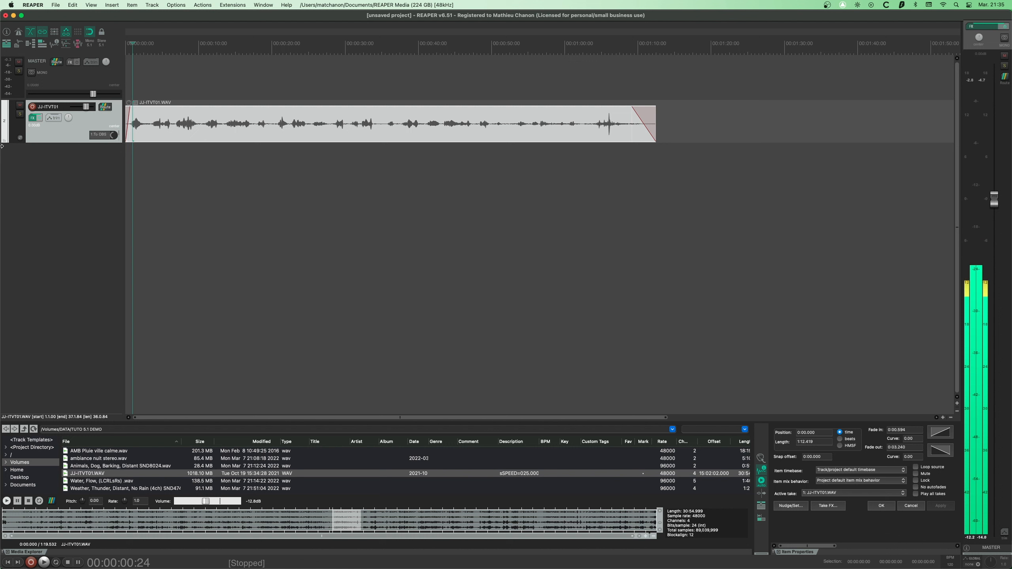
pyautogui.click(127, 44)
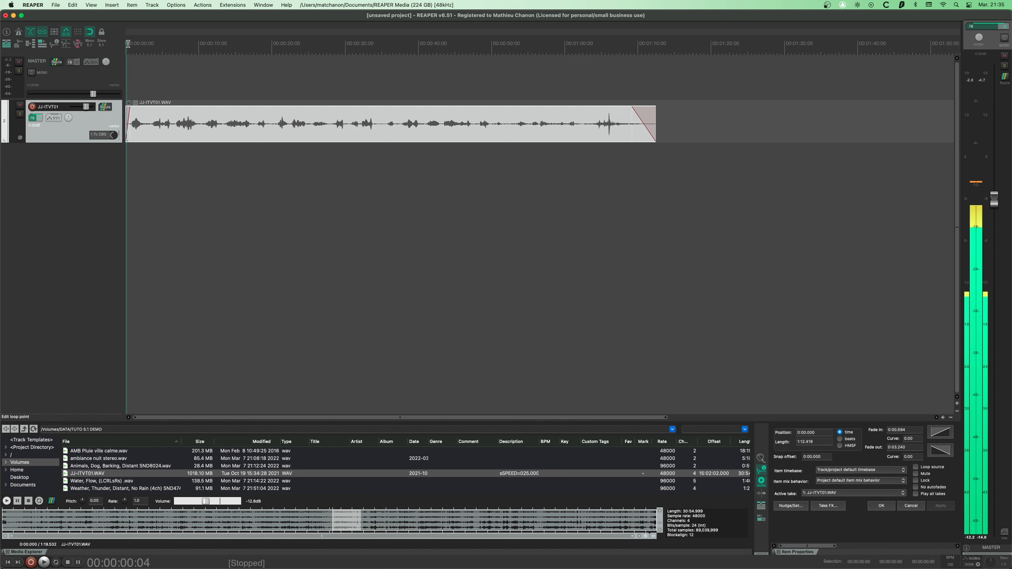
pyautogui.click(126, 44)
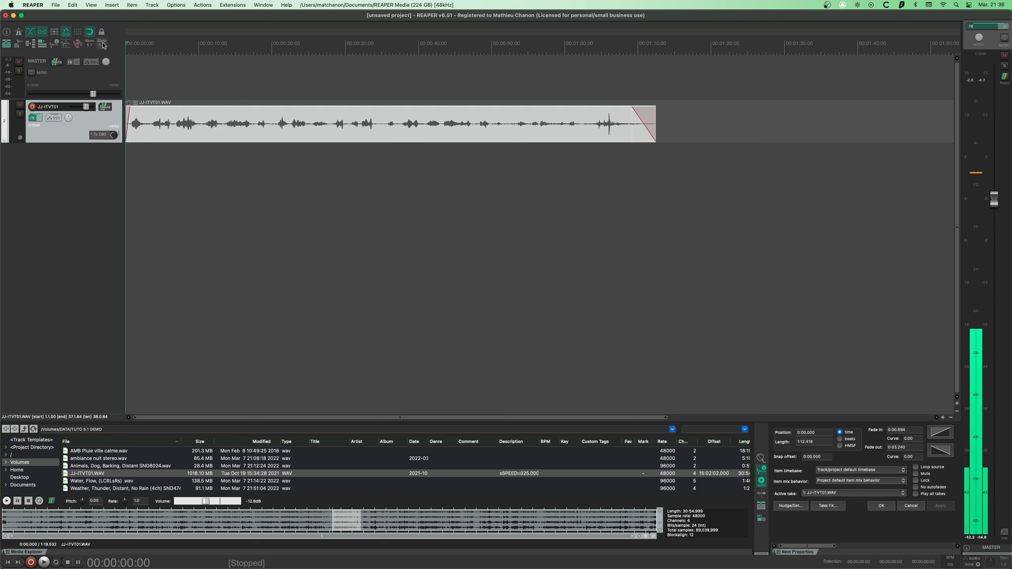
# - Add a track below the dialogue and place a section of ambiance nuit stereo.wav, about 1:26 long, on it at 0:00.000
pyautogui.doubleClick(197, 339)
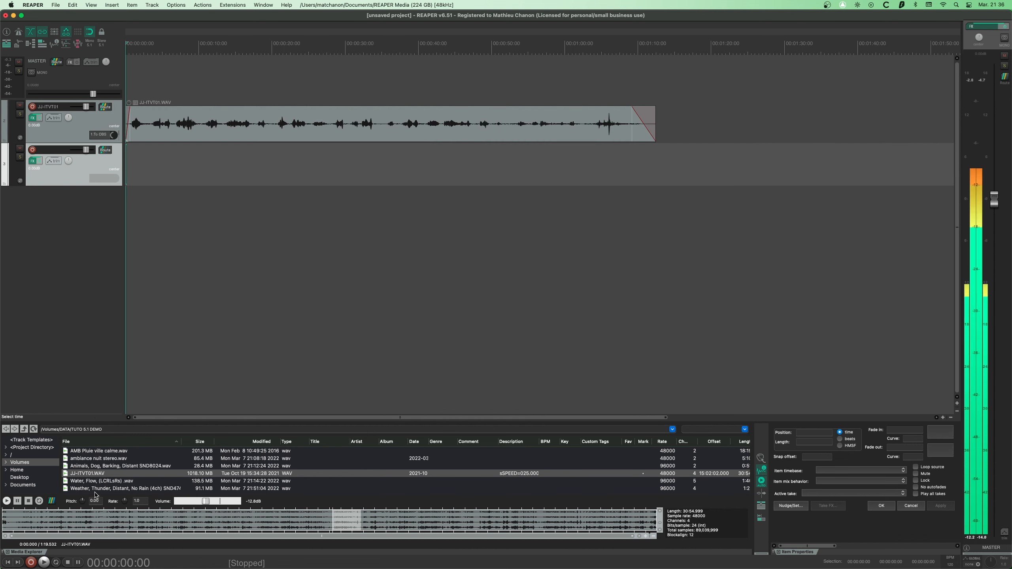
pyautogui.click(96, 459)
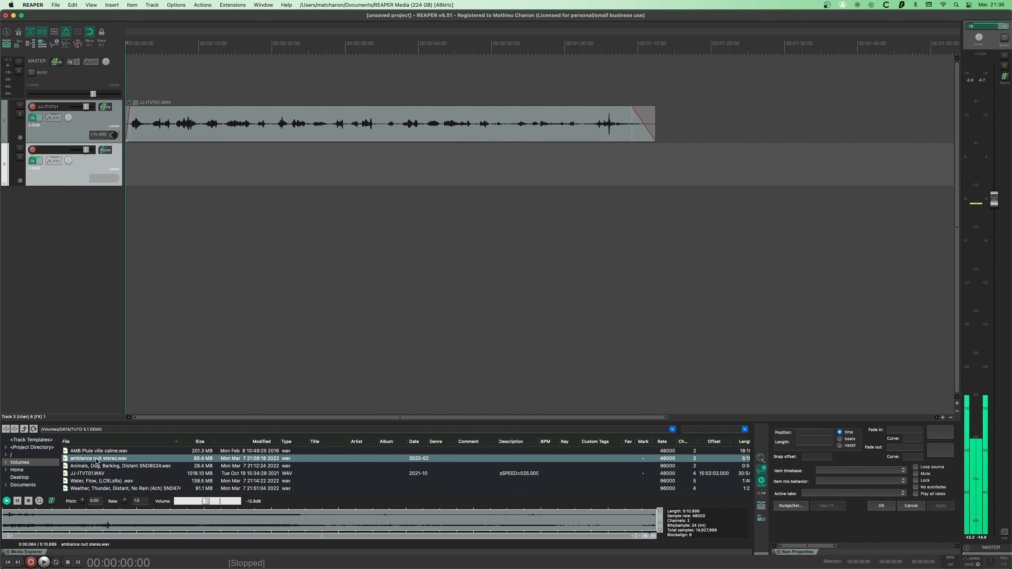
pyautogui.moveTo(118, 523); pyautogui.dragTo(127, 164)
pyautogui.press('space')
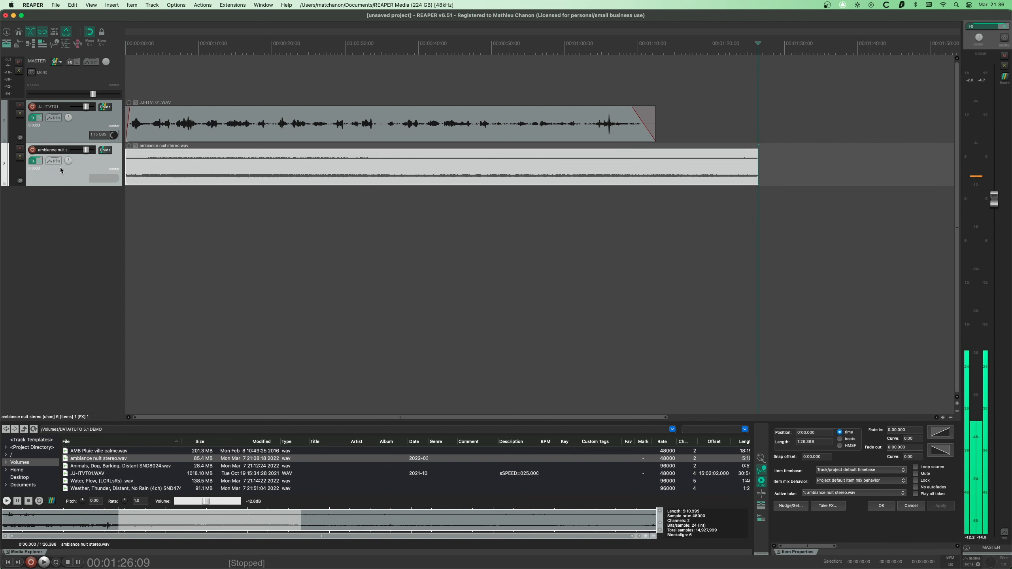
pyautogui.click(127, 50)
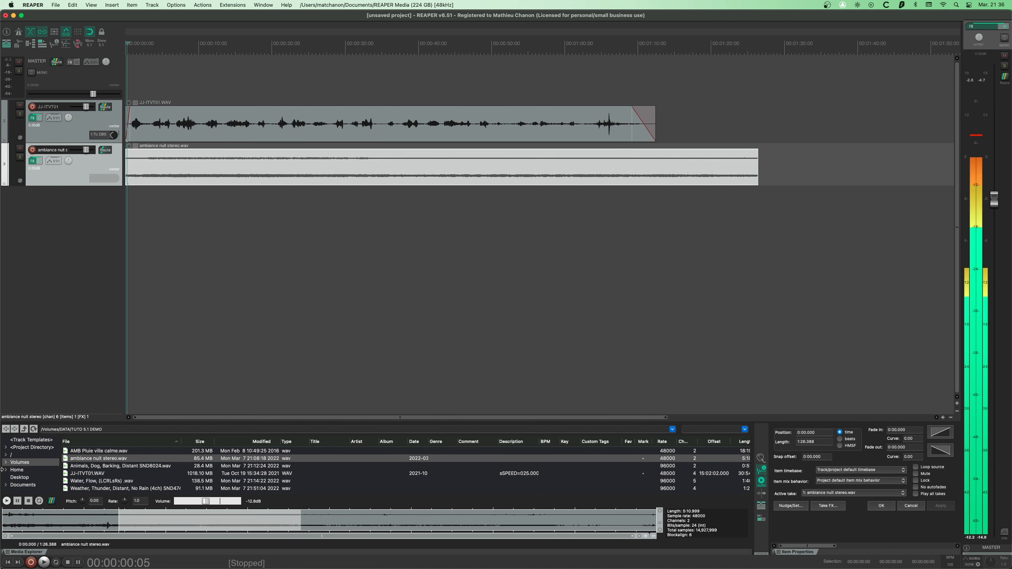
# - Open the ambience track's surround panner, audition the ambience and lower the track's volume
pyautogui.click(34, 161)
pyautogui.press('space')
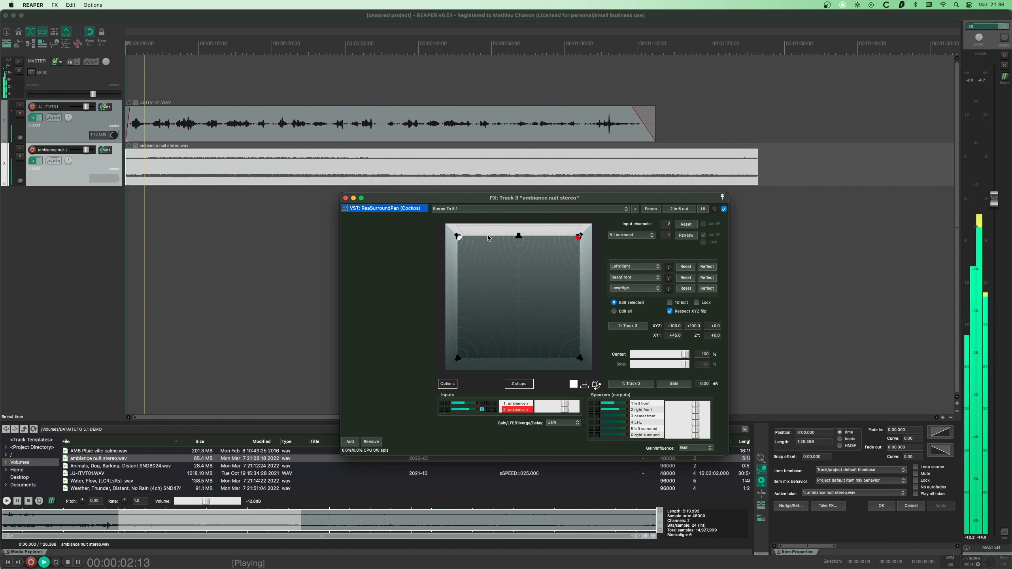
pyautogui.moveTo(85, 150); pyautogui.dragTo(80, 151)
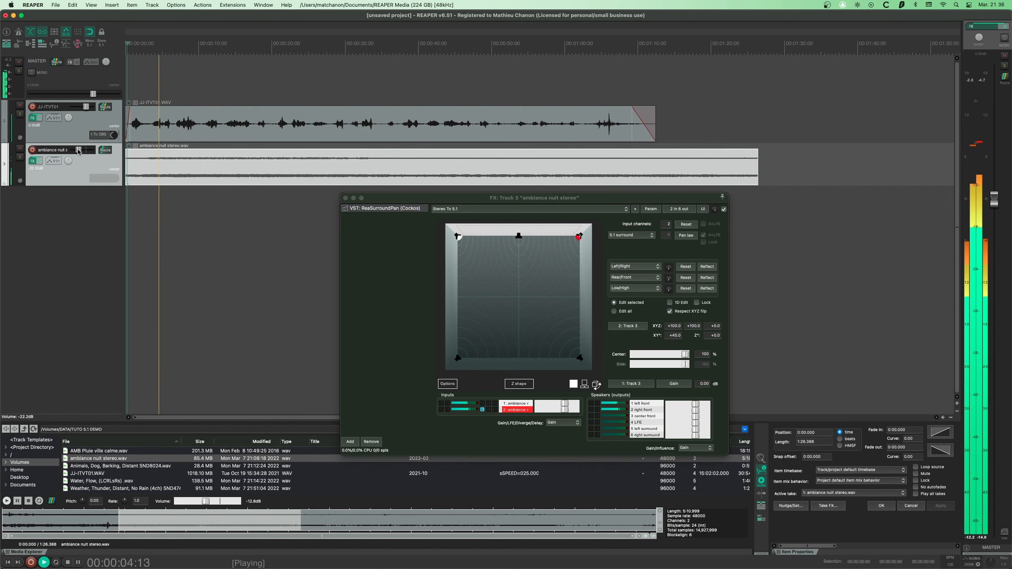
pyautogui.click(458, 236)
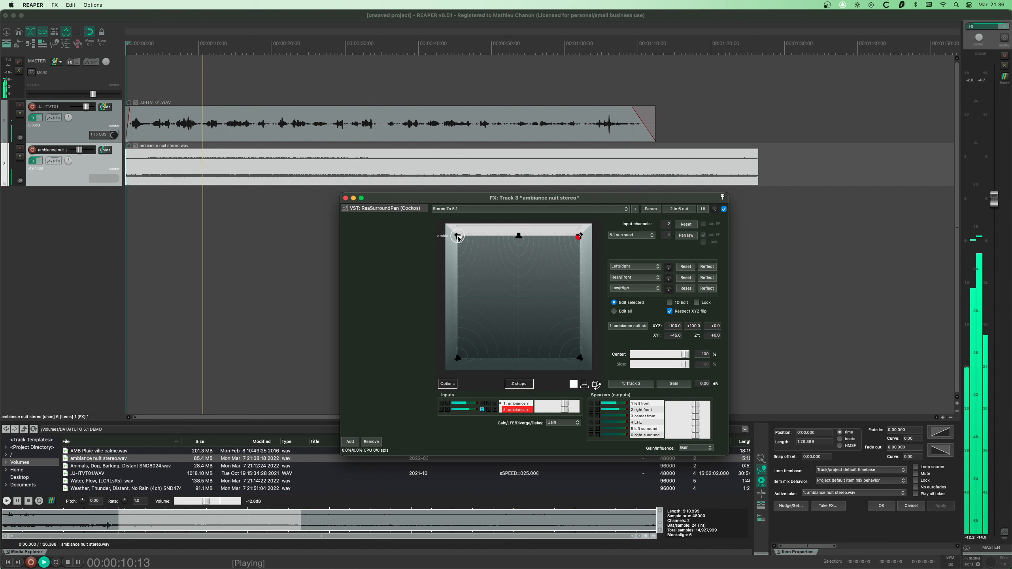
pyautogui.press('space')
# - Pull each ambience input back separately from its front speaker along the side wall, adjusting both to a similar depth
pyautogui.moveTo(458, 237); pyautogui.dragTo(453, 272)
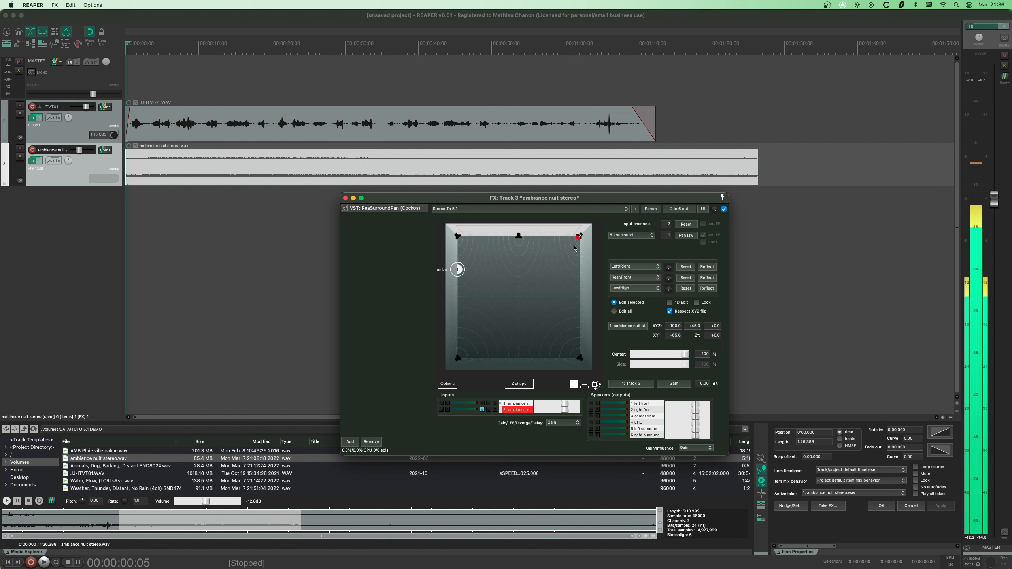
pyautogui.moveTo(580, 238); pyautogui.dragTo(585, 271)
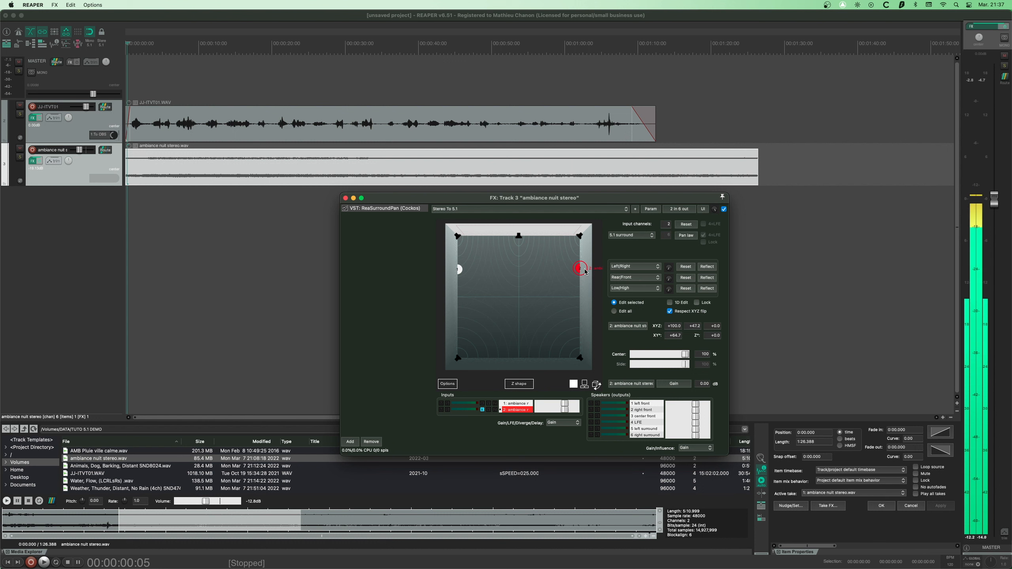
pyautogui.click(461, 271)
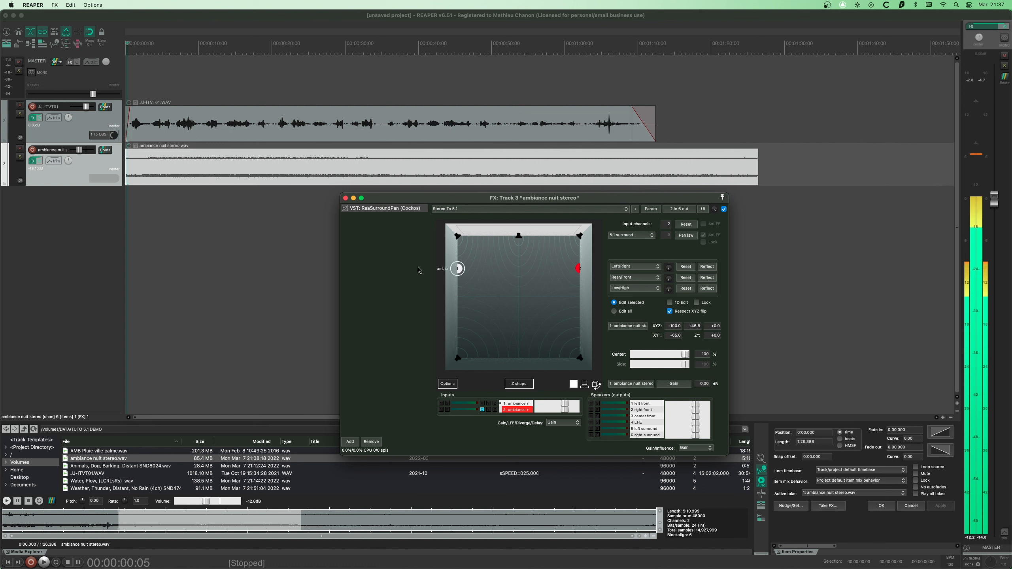
pyautogui.moveTo(444, 268); pyautogui.dragTo(445, 267)
pyautogui.moveTo(577, 269); pyautogui.dragTo(581, 264)
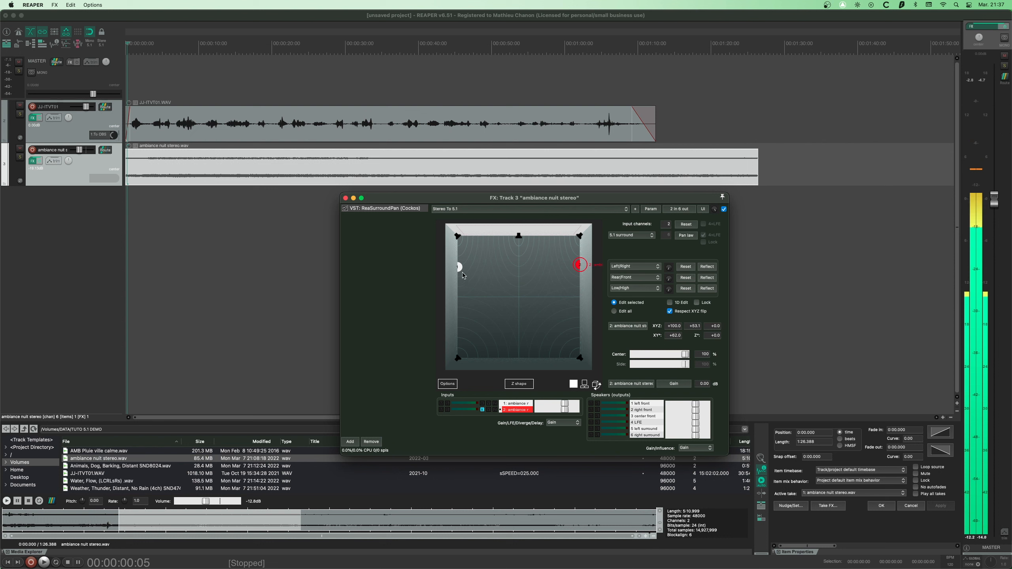
pyautogui.moveTo(460, 272)
pyautogui.mouseDown()
pyautogui.moveTo(477, 276)
pyautogui.moveTo(464, 280)
pyautogui.mouseUp()
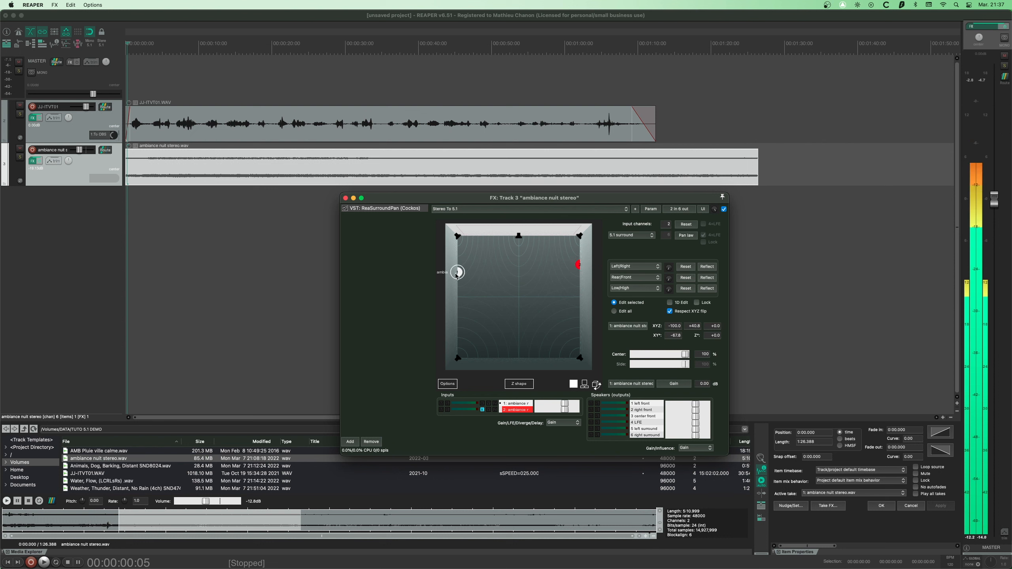
pyautogui.moveTo(578, 265); pyautogui.dragTo(583, 272)
# - Select both ambience inputs and move them forward together along the side walls to about Y +61
pyautogui.click(458, 271)
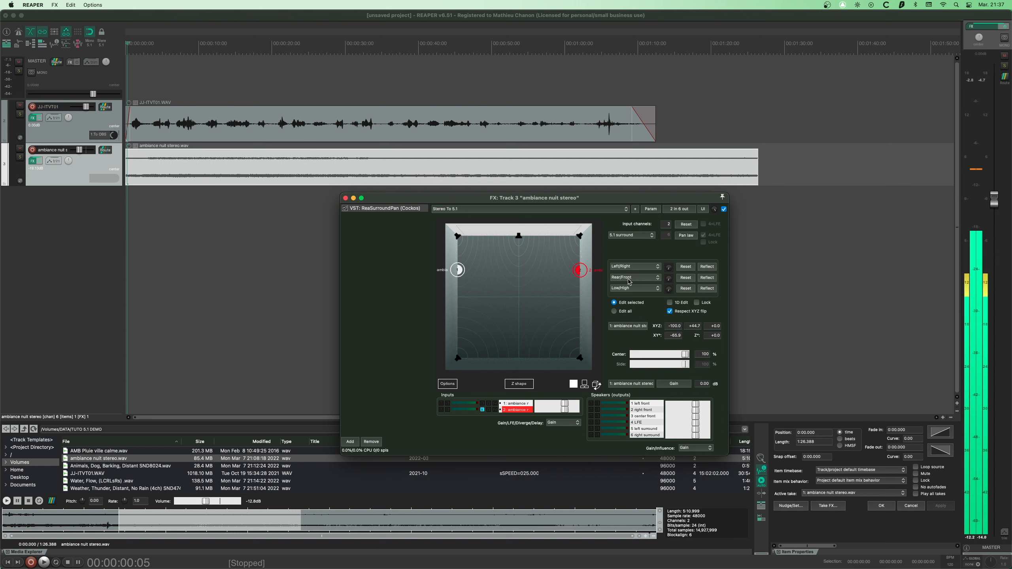
pyautogui.moveTo(580, 271)
pyautogui.mouseDown()
pyautogui.moveTo(582, 294)
pyautogui.moveTo(577, 260)
pyautogui.mouseUp()
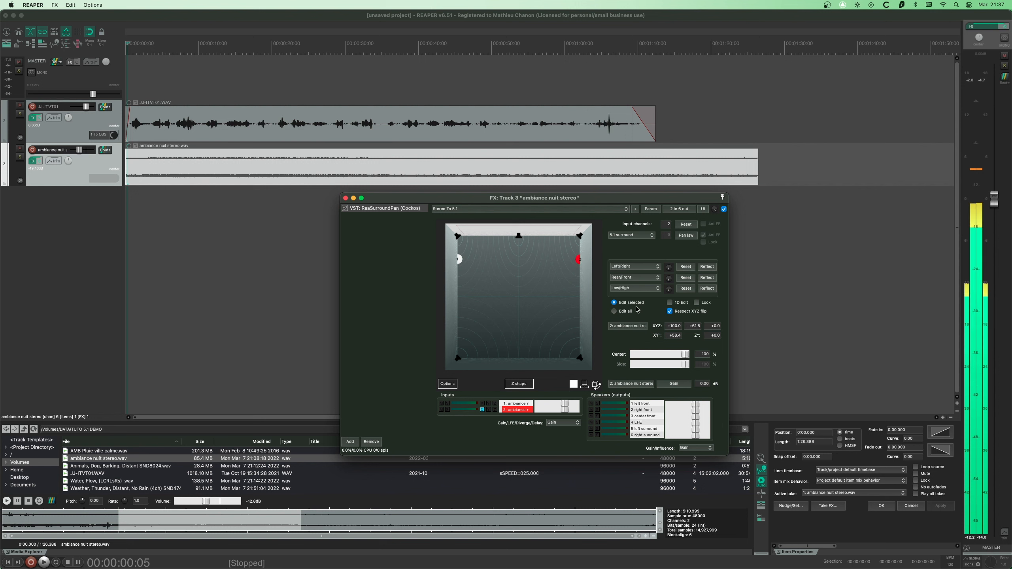
# - Enable Edit all, then move both inputs to the rear speakers and back inside the front ones at about X ±69, Y +69
pyautogui.click(614, 312)
pyautogui.moveTo(462, 265); pyautogui.dragTo(455, 359)
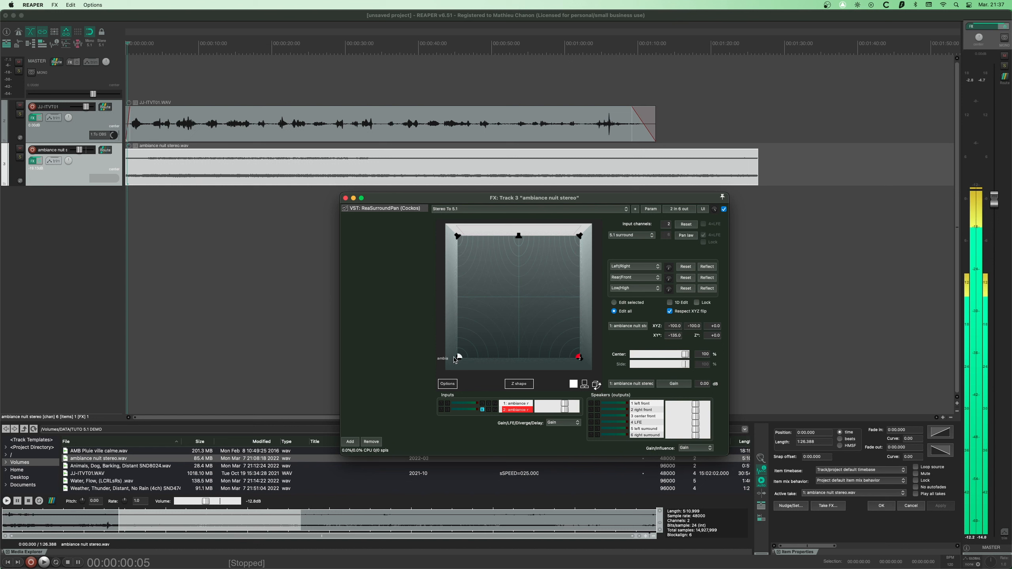
pyautogui.moveTo(455, 224); pyautogui.dragTo(480, 257)
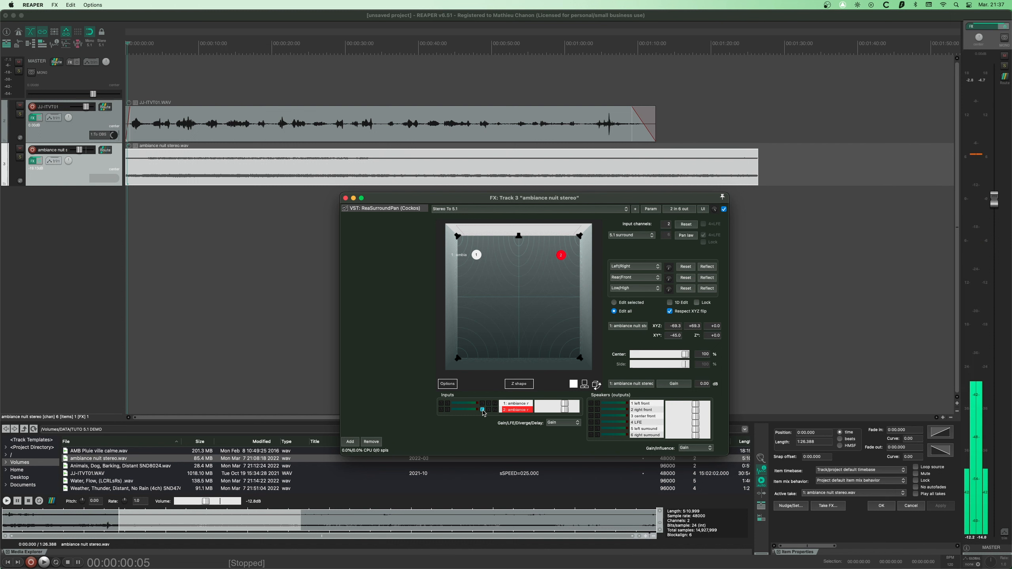
# - Replace the second input's X flip with a Y flip and move the linked inputs in the top and 3D views
pyautogui.moveTo(476, 254); pyautogui.dragTo(476, 296)
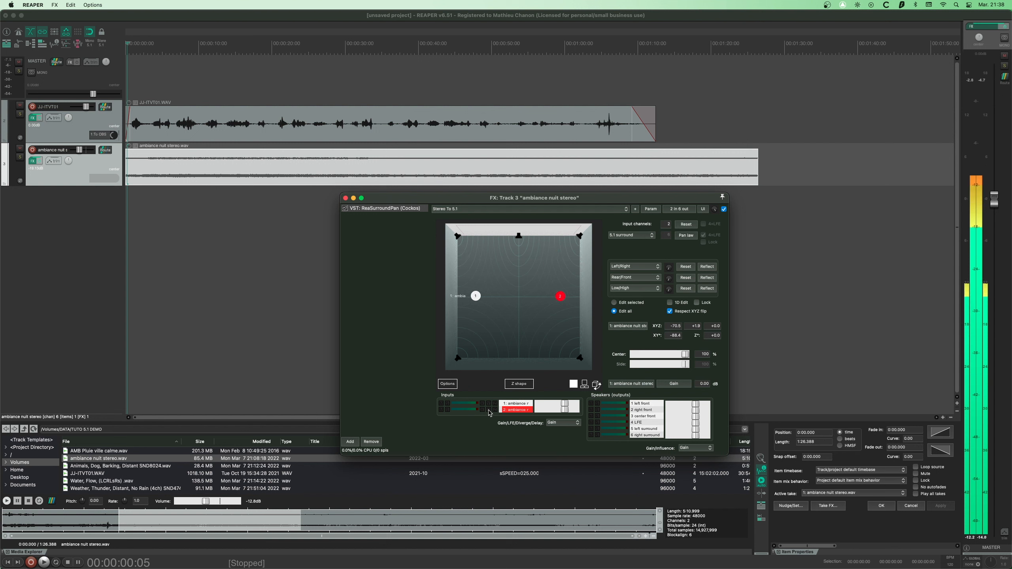
pyautogui.moveTo(477, 298)
pyautogui.mouseDown()
pyautogui.moveTo(480, 258)
pyautogui.moveTo(475, 351)
pyautogui.moveTo(476, 281)
pyautogui.moveTo(481, 298)
pyautogui.mouseUp()
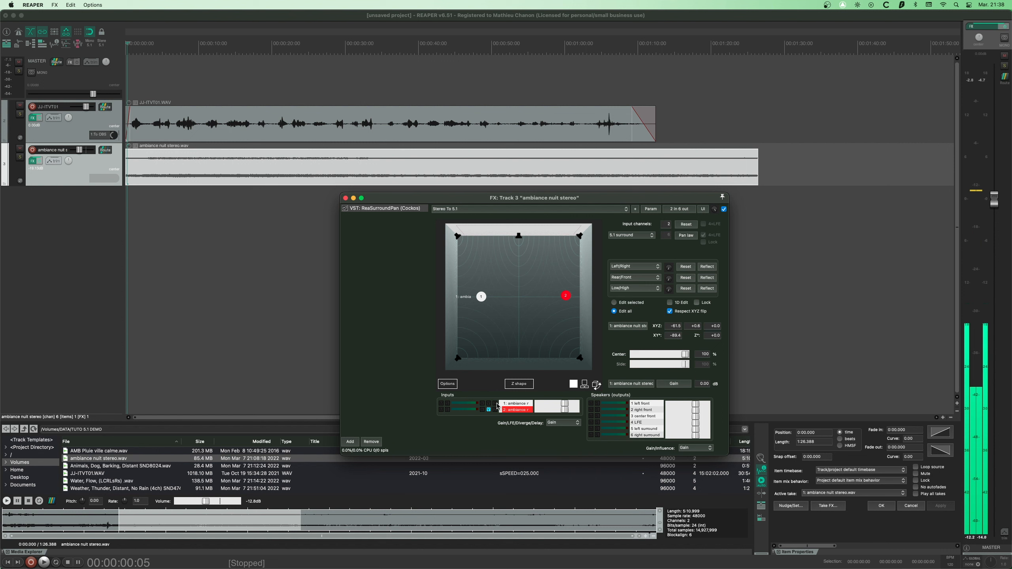
pyautogui.click(596, 384)
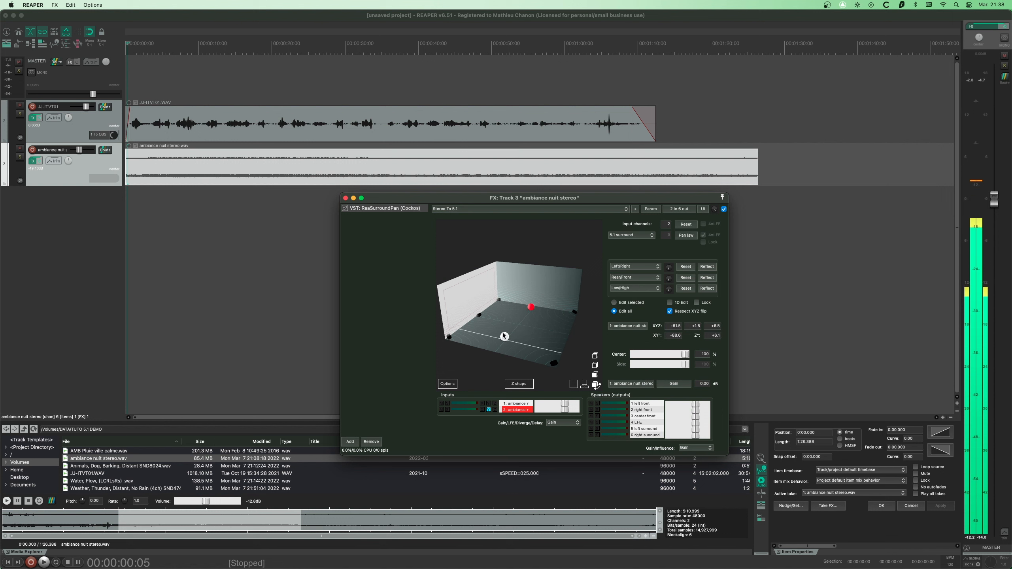
pyautogui.moveTo(504, 325)
pyautogui.mouseDown()
pyautogui.moveTo(504, 298)
pyautogui.moveTo(505, 340)
pyautogui.mouseUp()
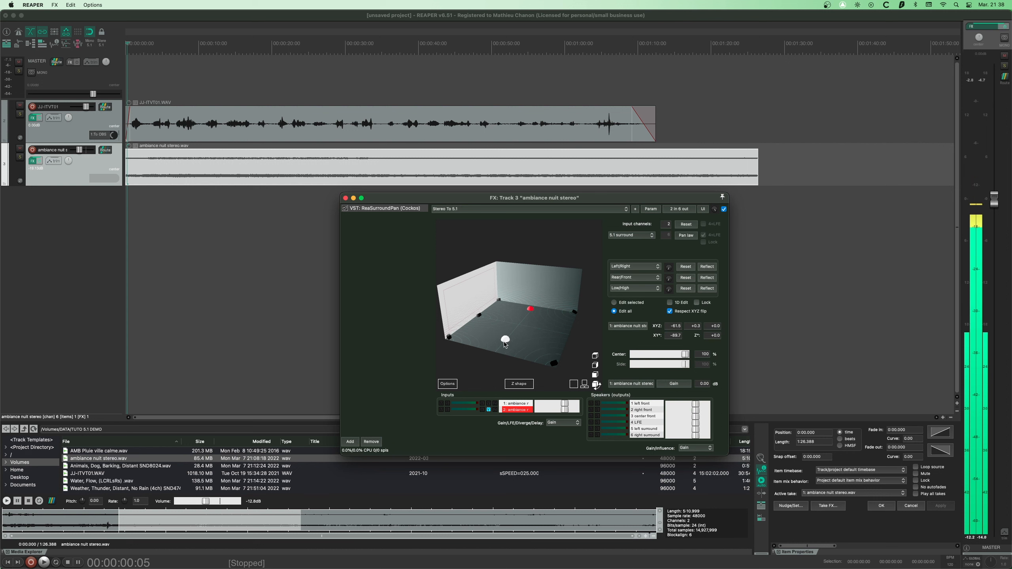
# - Return to the top view, restore the second input's X flip and move input 1 to about X -55.7, Y +4.5
pyautogui.click(574, 386)
pyautogui.click(483, 410)
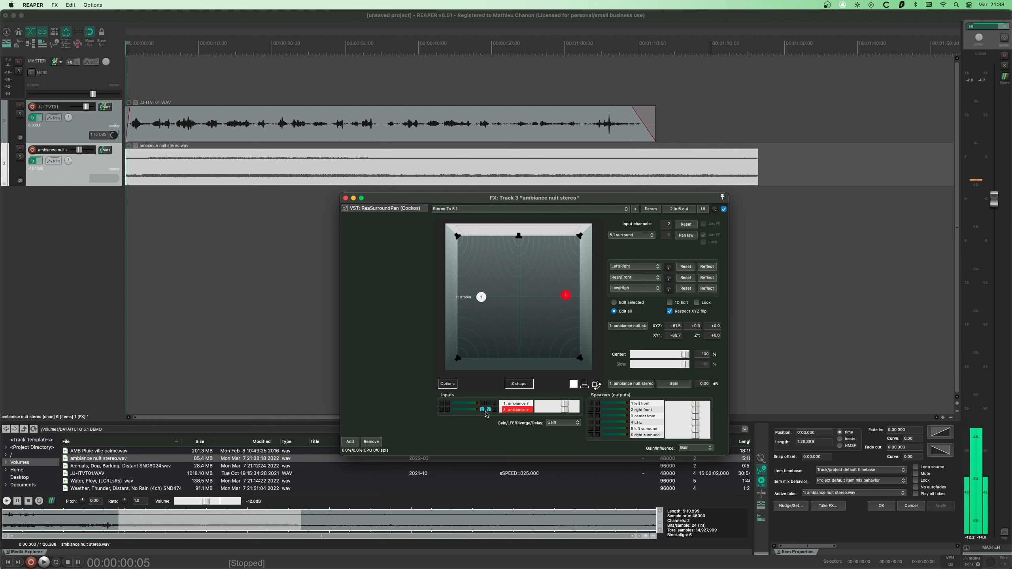
pyautogui.moveTo(482, 297)
pyautogui.mouseDown()
pyautogui.moveTo(476, 289)
pyautogui.moveTo(484, 294)
pyautogui.mouseUp()
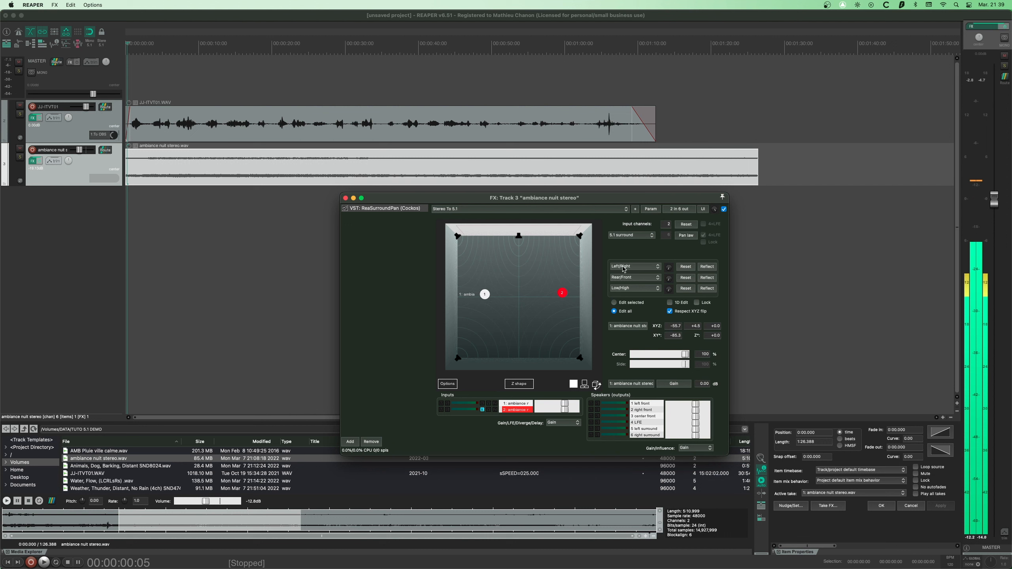
# - Spread the two inputs with the Left/Right control until input 1 sits at about X -61
pyautogui.click(656, 270)
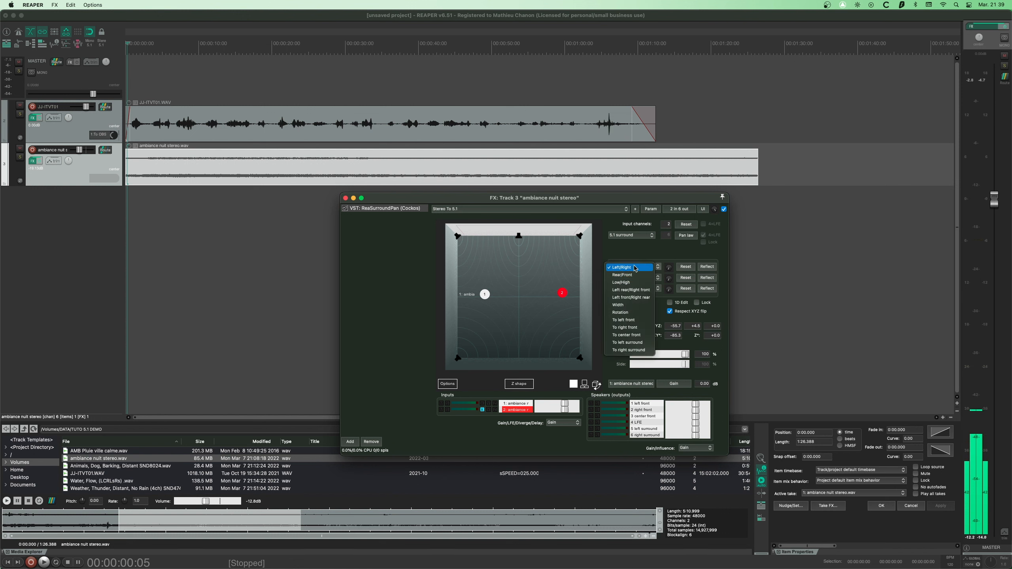
pyautogui.click(642, 258)
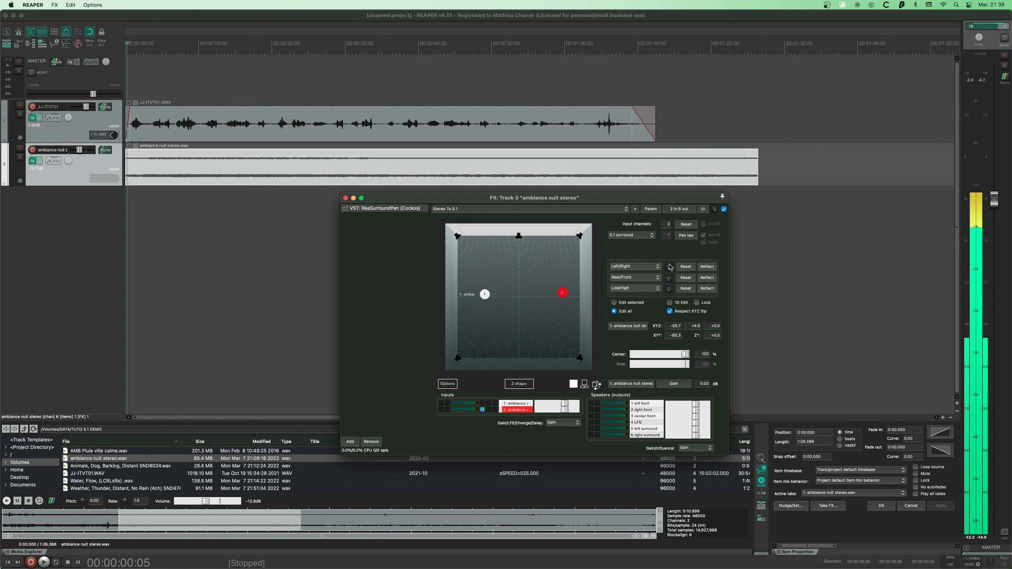
pyautogui.moveTo(669, 267)
pyautogui.mouseDown()
pyautogui.moveTo(668, 240)
pyautogui.moveTo(670, 270)
pyautogui.mouseUp()
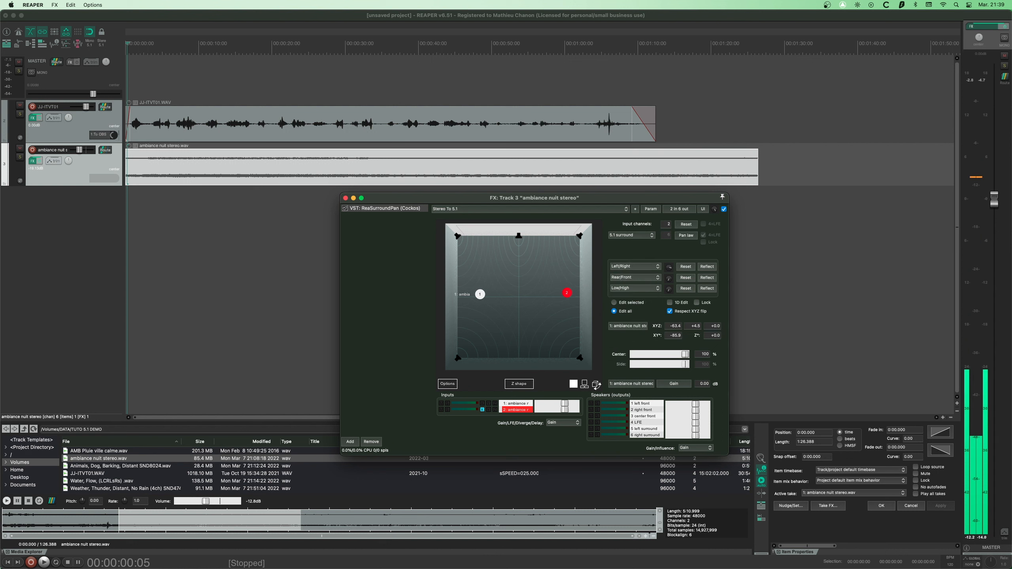
# - Change the Left/Right control to Rotation and rotate the inputs until input 2 sits at about X +76, Y +10.6
pyautogui.click(656, 269)
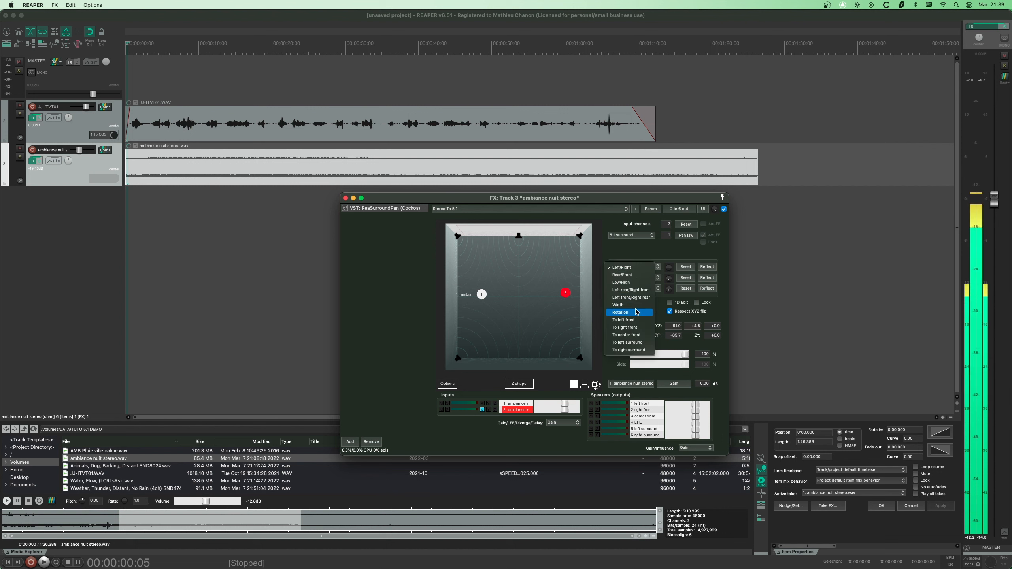
pyautogui.click(620, 313)
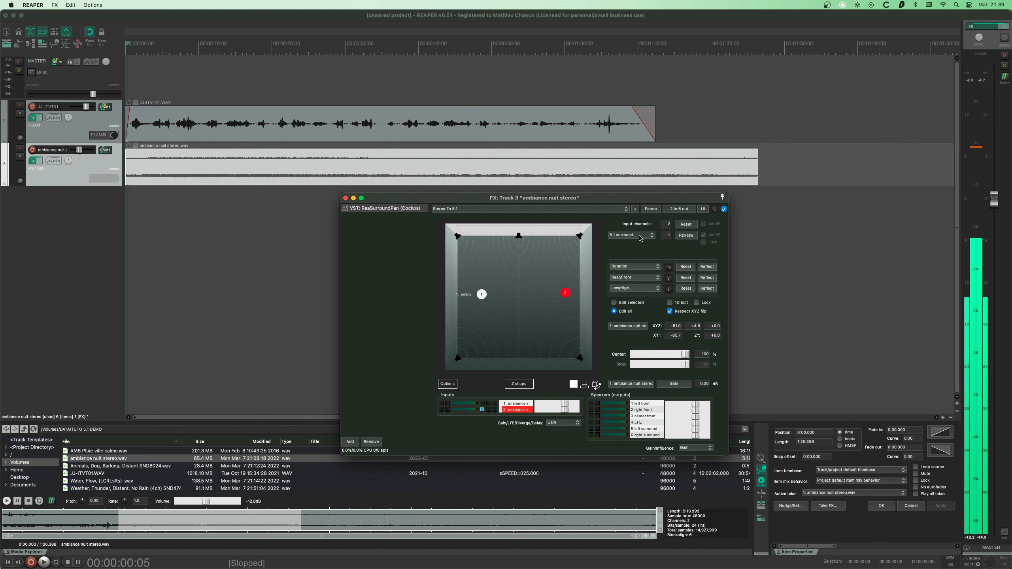
pyautogui.moveTo(669, 268); pyautogui.dragTo(668, 297)
pyautogui.moveTo(668, 267); pyautogui.dragTo(669, 271)
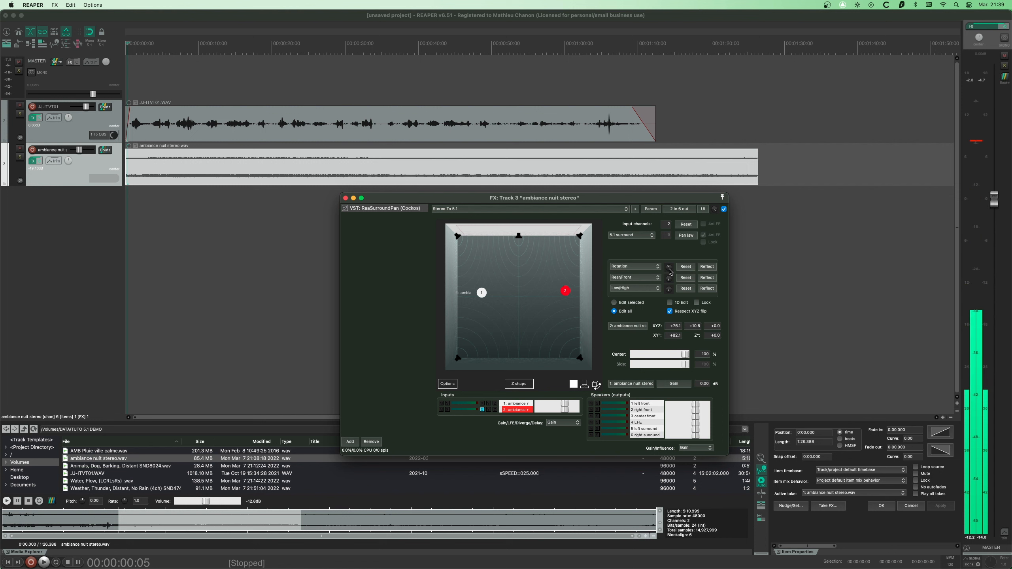
# - Show ReaSurroundPan automation envelopes for in 1 X, in 1 Y, in 2 X and in 2 Y on the ambience track
pyautogui.click(54, 161)
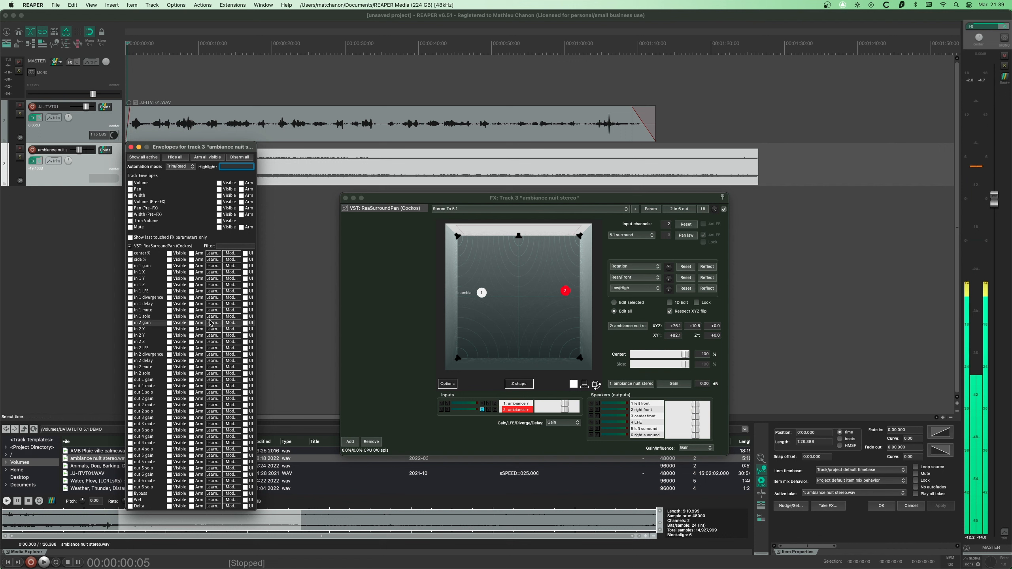
pyautogui.click(130, 273)
pyautogui.click(131, 279)
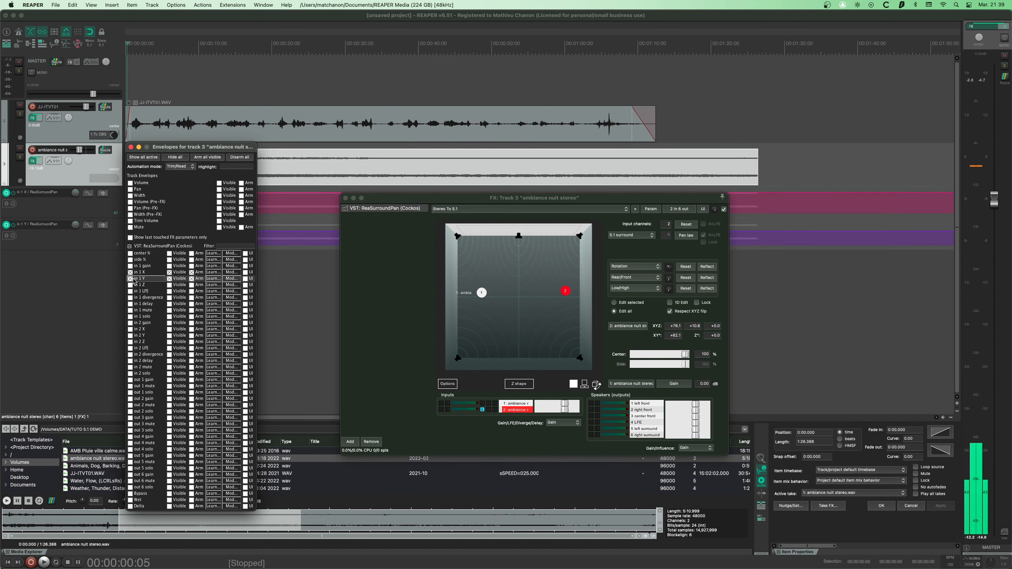
pyautogui.click(130, 330)
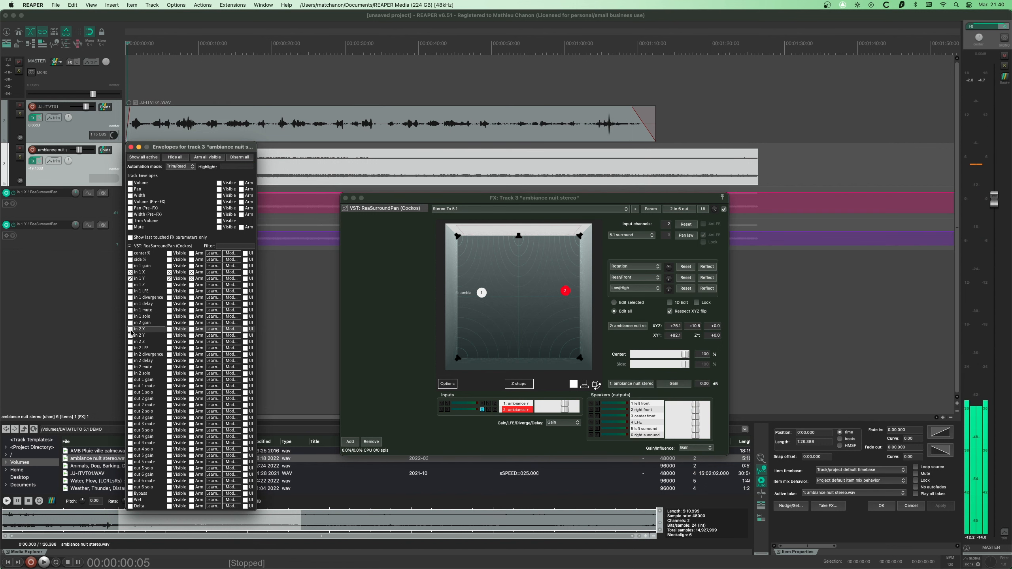
pyautogui.click(130, 335)
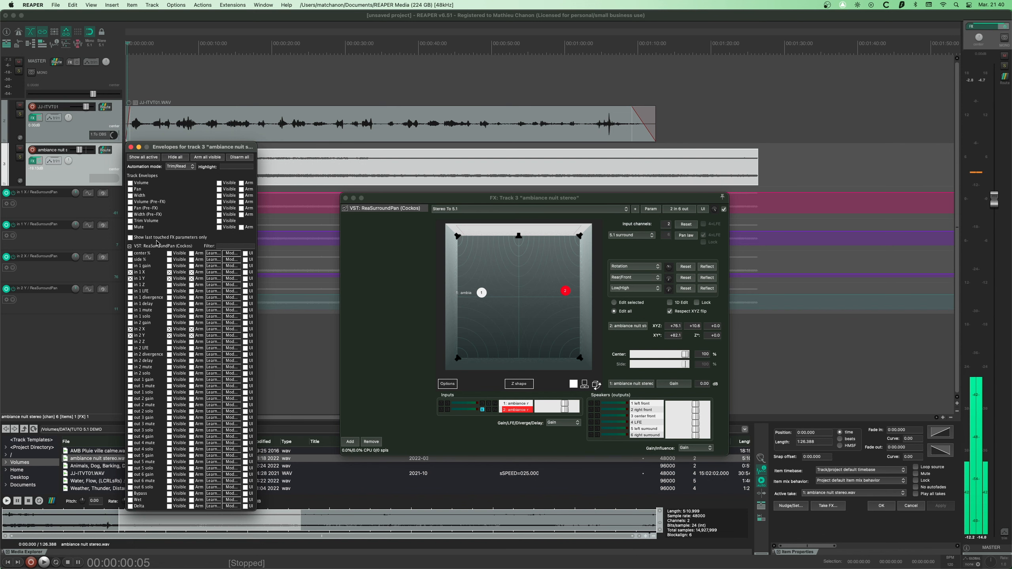
# - Set the ambience track's automation mode to Touch and close its envelope window
pyautogui.click(131, 147)
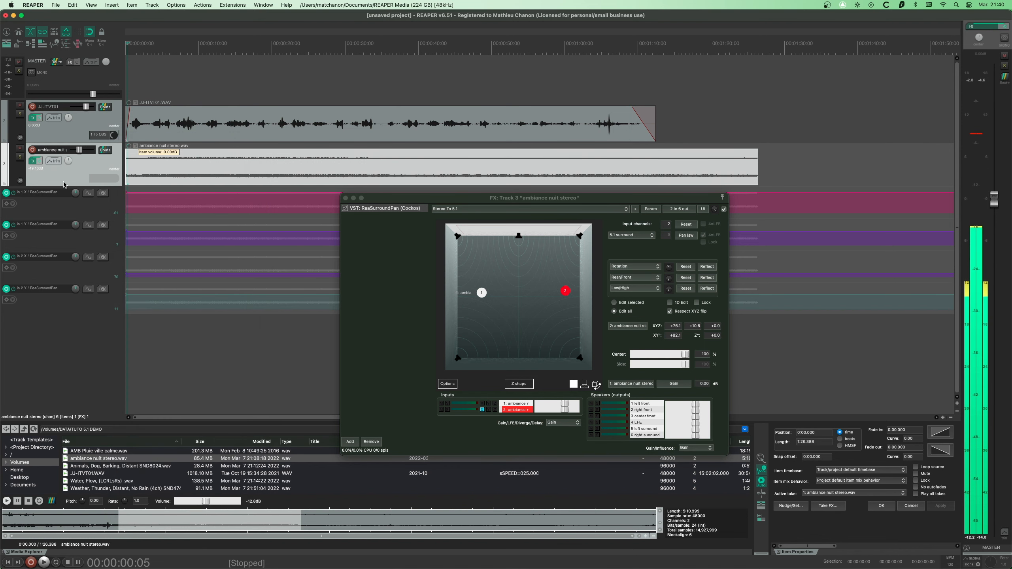
pyautogui.click(55, 165)
pyautogui.click(168, 167)
pyautogui.click(180, 182)
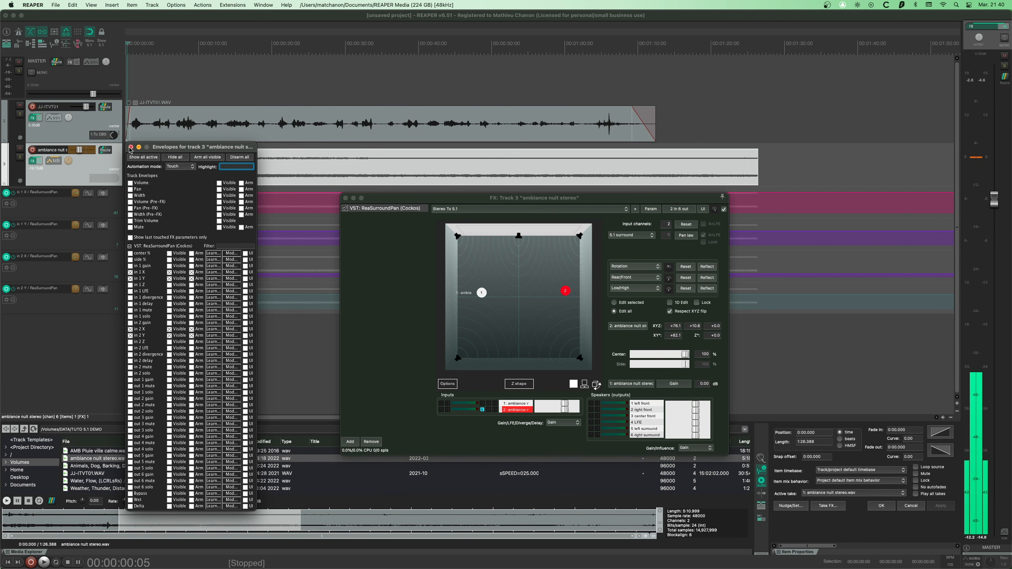
pyautogui.press('Escape')
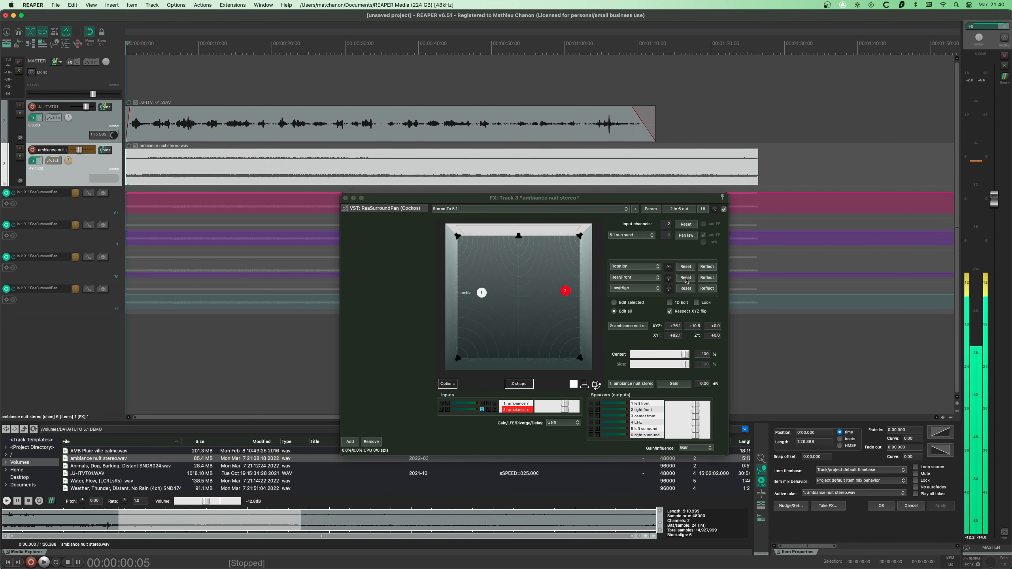
# - Play the project from the start and record two rotation sweeps of both ambience inputs as automation
pyautogui.press('space')
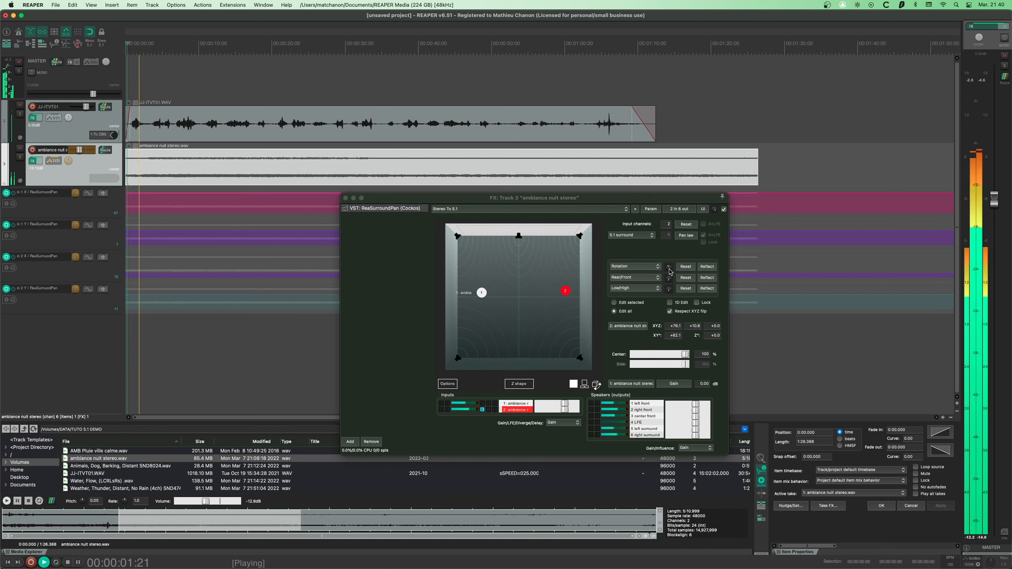
pyautogui.moveTo(670, 273); pyautogui.dragTo(670, 198)
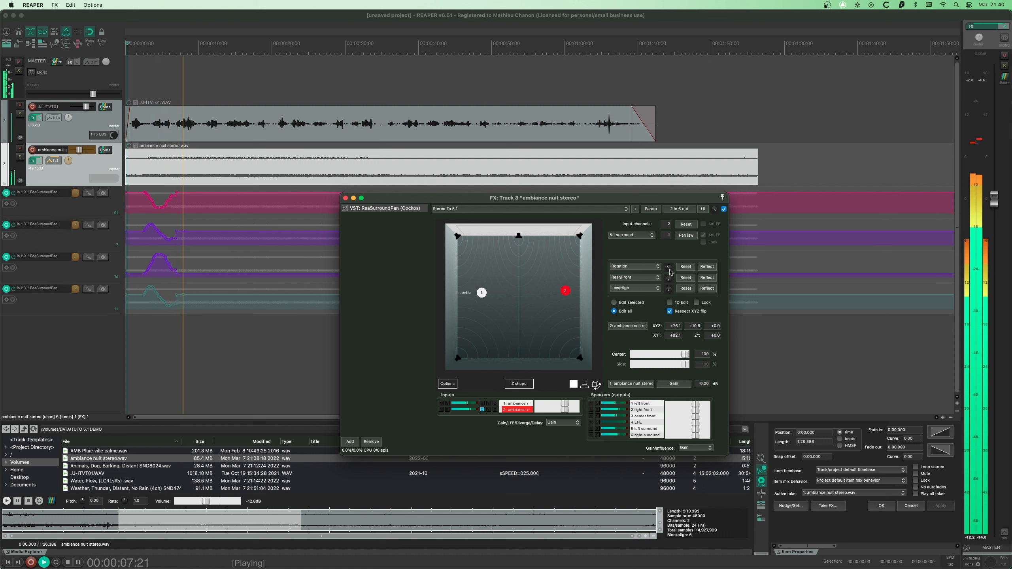
pyautogui.moveTo(669, 270); pyautogui.dragTo(669, 210)
pyautogui.press('space')
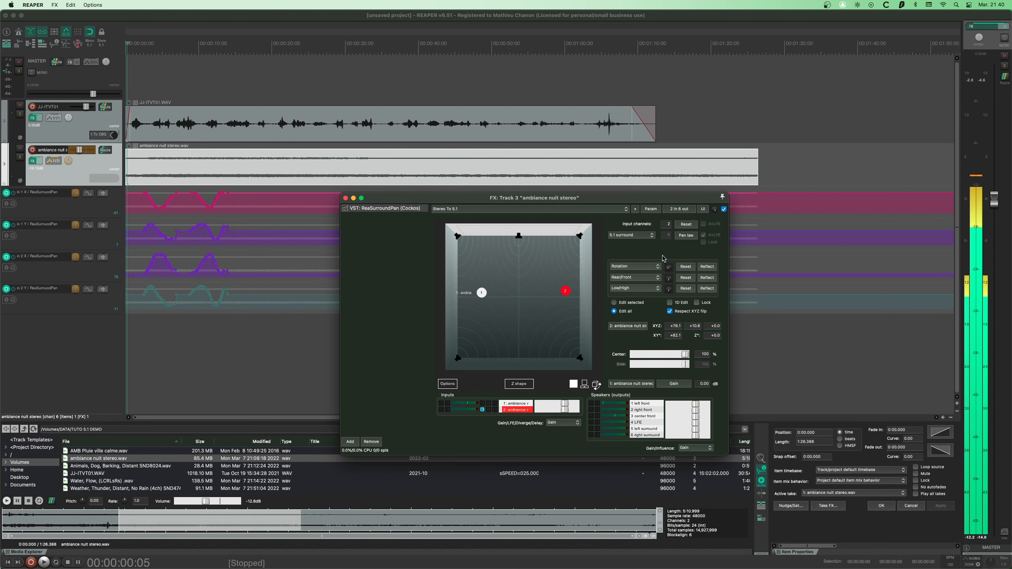
# - Undo the recorded rotation automation, the Touch mode, the four envelopes and the pan moves, back to both inputs at the front speakers
pyautogui.press('super+z')
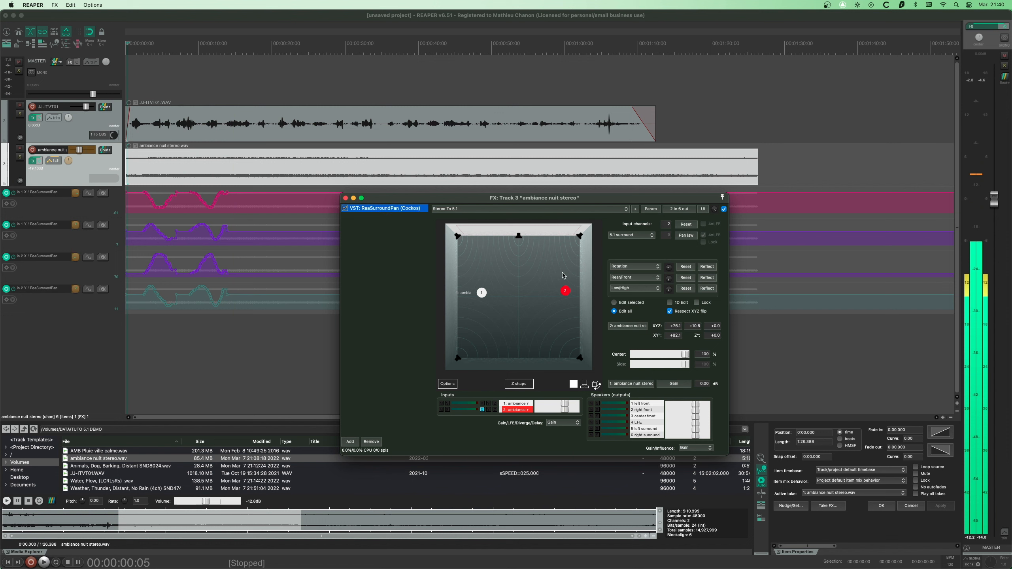
pyautogui.press('super+z')
pyautogui.press('super+z')
pyautogui.press('super+z')
pyautogui.press('super+z')
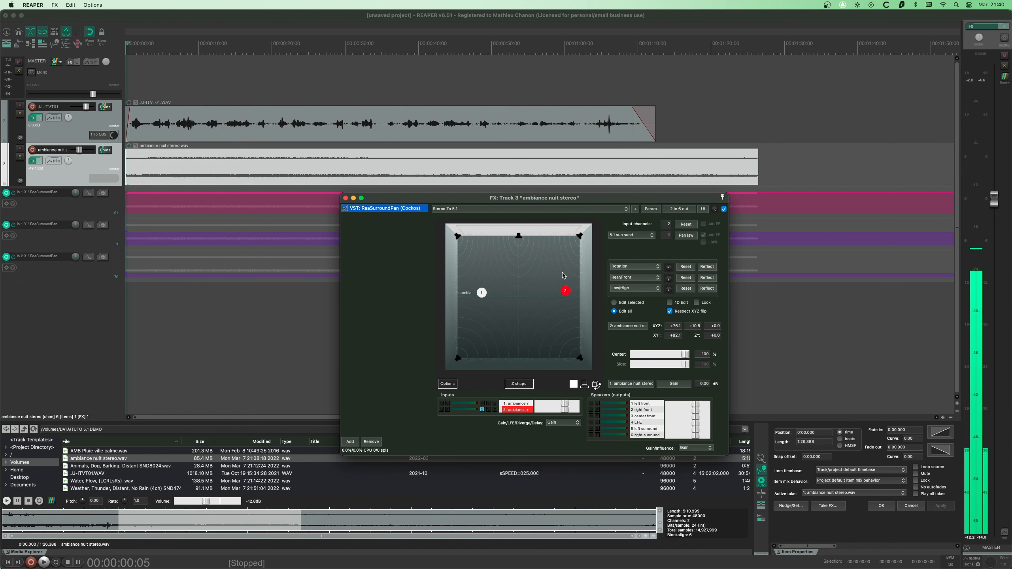
pyautogui.press('super+z')
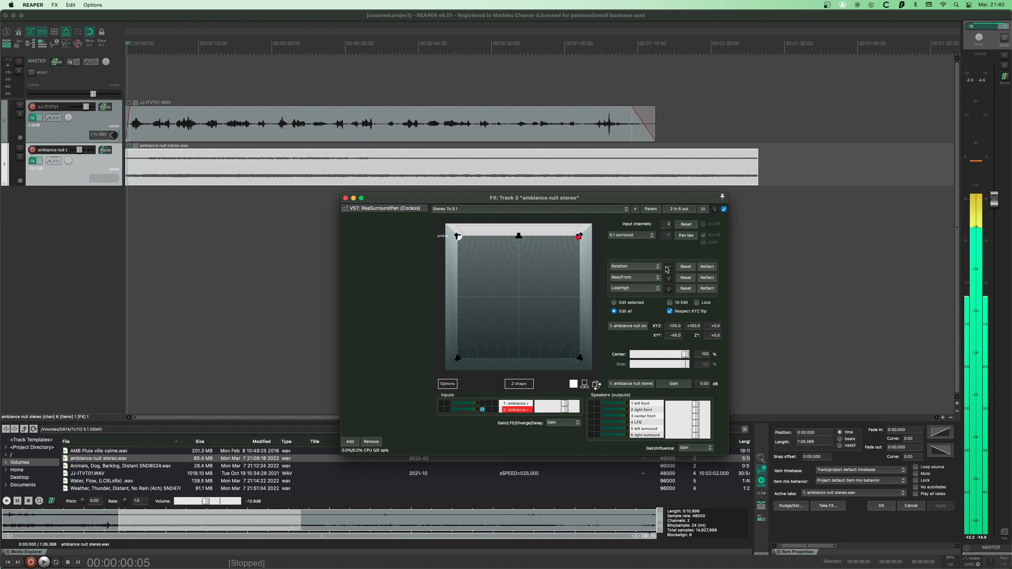
# - Change the Rear/Front control to Left/Right and look through the options of the Low/High control
pyautogui.click(658, 279)
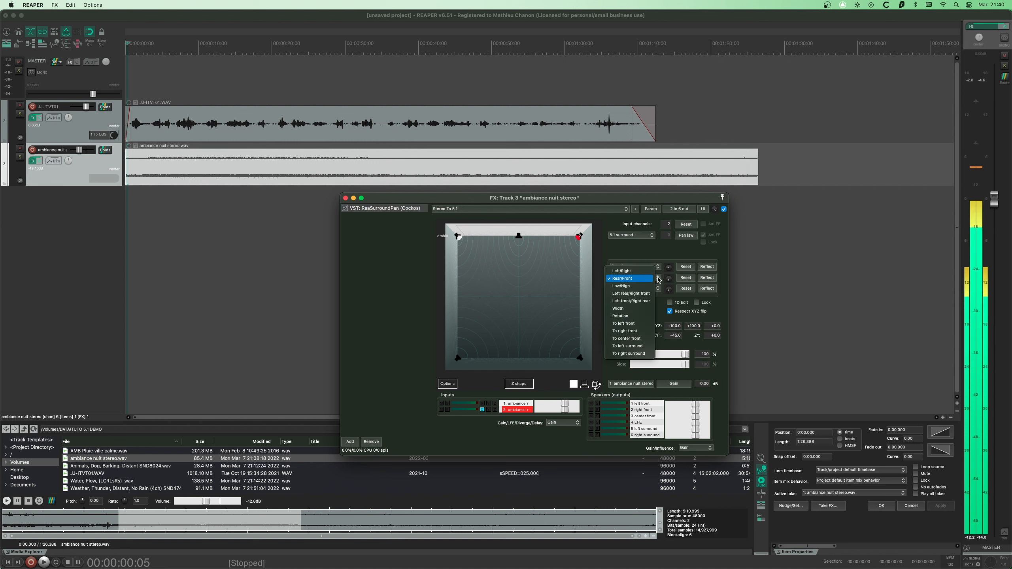
pyautogui.click(655, 277)
pyautogui.click(658, 288)
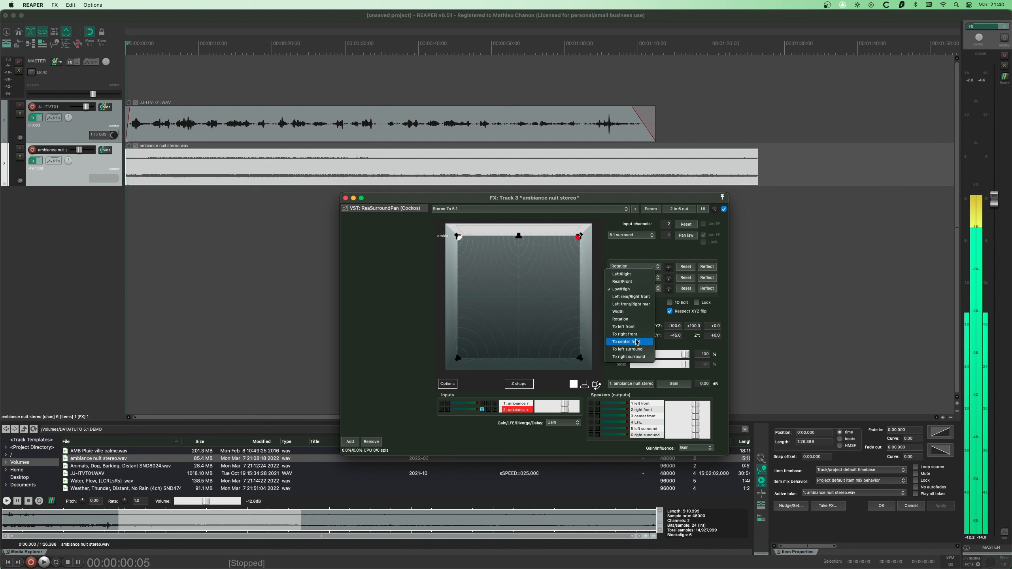
pyautogui.click(597, 263)
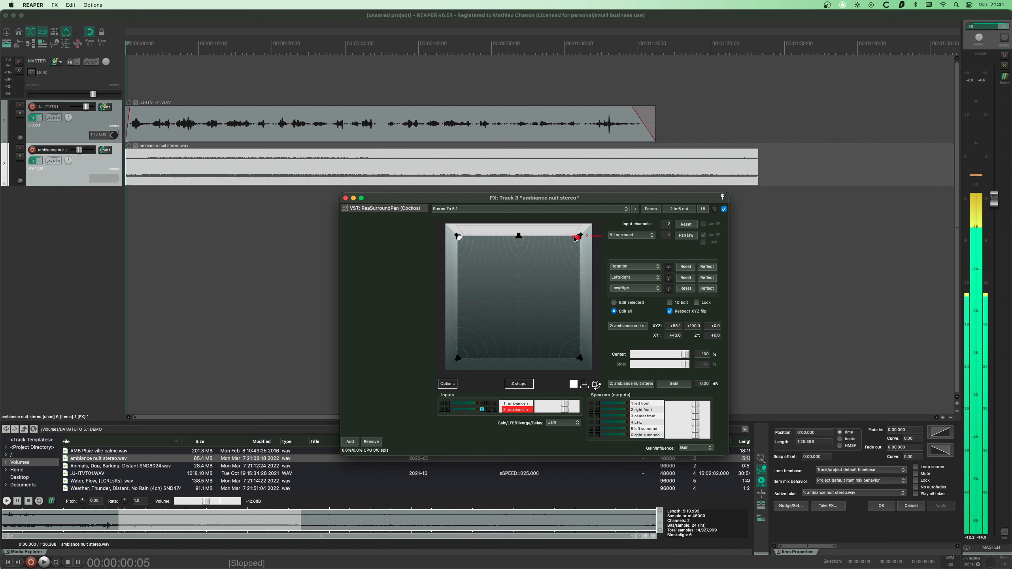
# - Move both linked ambience inputs into the room, with input 1 ending at about X -51, Y +29
pyautogui.moveTo(555, 267)
pyautogui.mouseDown()
pyautogui.moveTo(569, 267)
pyautogui.moveTo(548, 274)
pyautogui.moveTo(552, 265)
pyautogui.mouseUp()
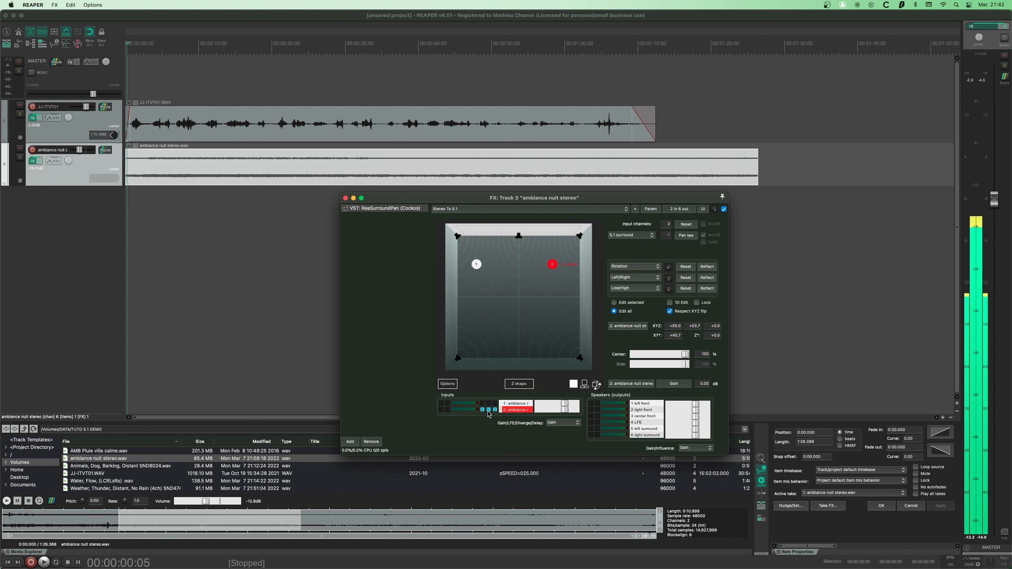
pyautogui.moveTo(477, 266)
pyautogui.mouseDown()
pyautogui.moveTo(500, 272)
pyautogui.moveTo(489, 270)
pyautogui.mouseUp()
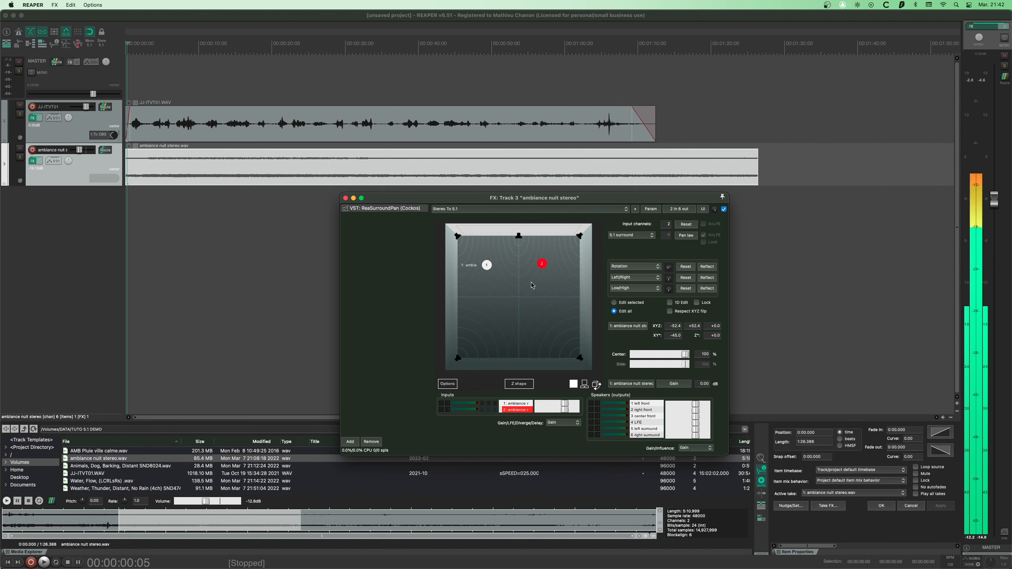
pyautogui.moveTo(486, 265); pyautogui.dragTo(497, 271)
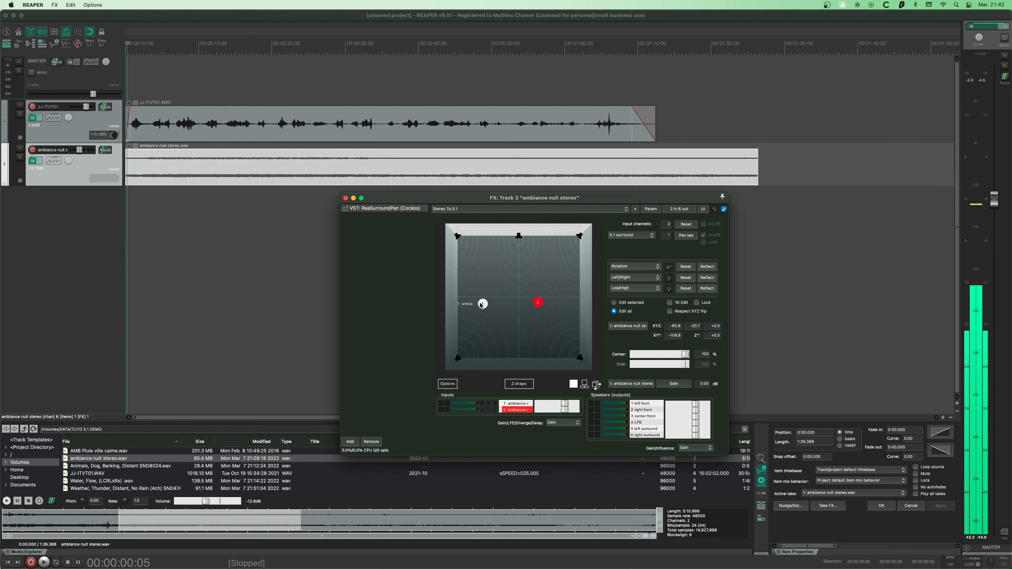
pyautogui.moveTo(482, 304); pyautogui.dragTo(488, 279)
# - Switch to Edit selected and place input 1 on the left front speaker at X -100, Y +100 and input 2 on the right front speaker
pyautogui.click(613, 311)
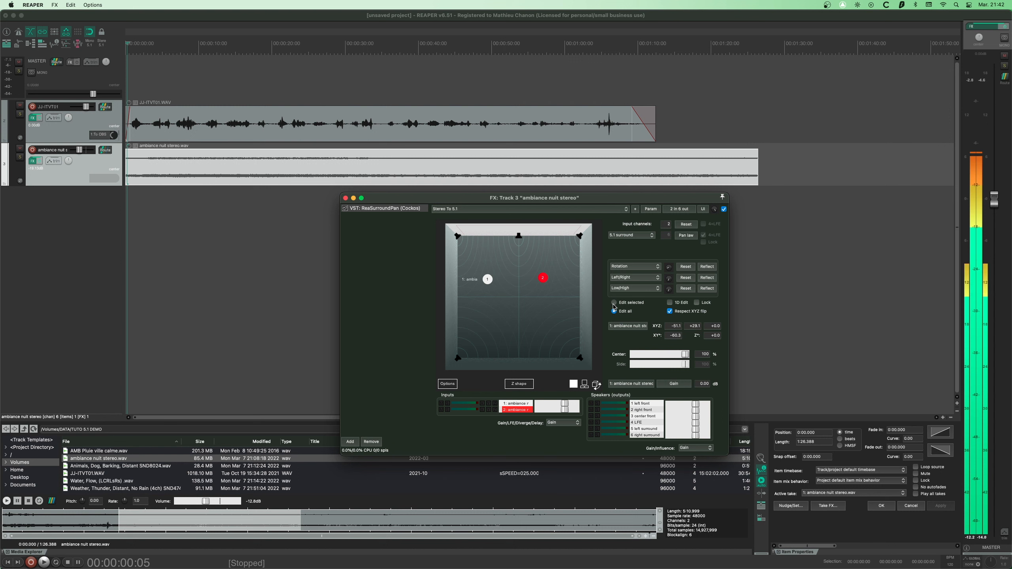
pyautogui.click(613, 303)
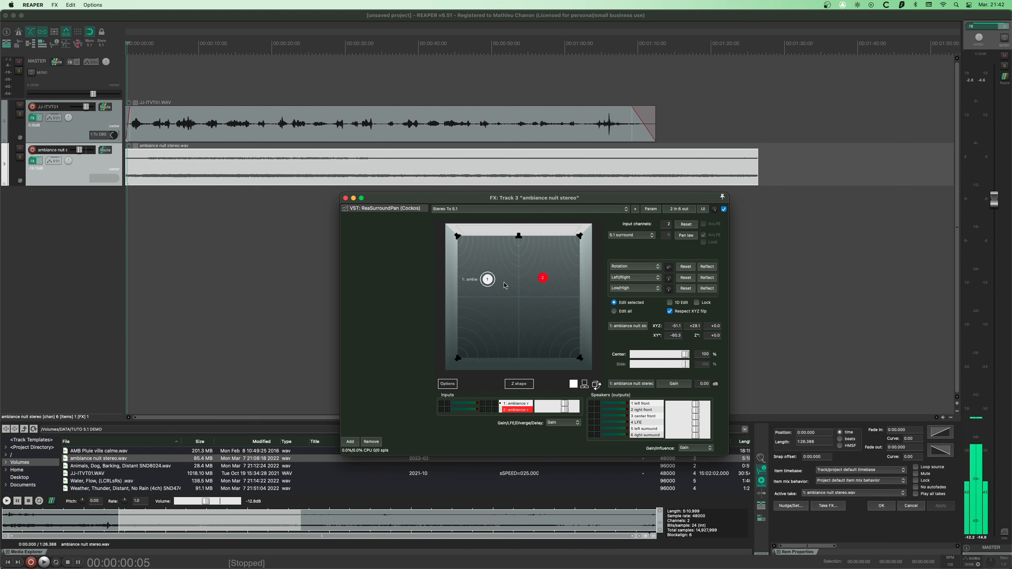
pyautogui.moveTo(488, 279); pyautogui.dragTo(457, 236)
pyautogui.moveTo(543, 277); pyautogui.dragTo(579, 236)
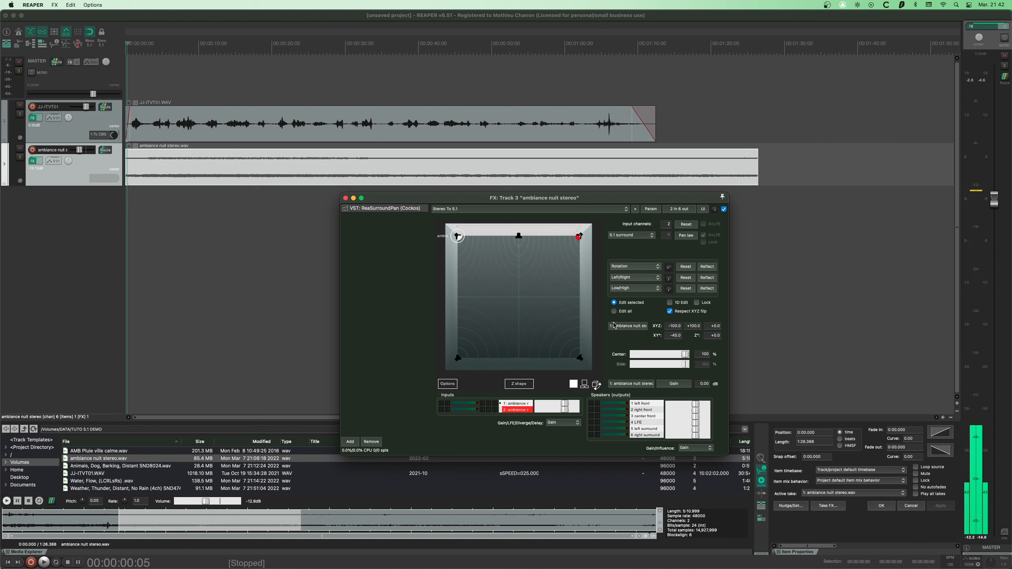
pyautogui.moveTo(457, 236); pyautogui.dragTo(507, 295)
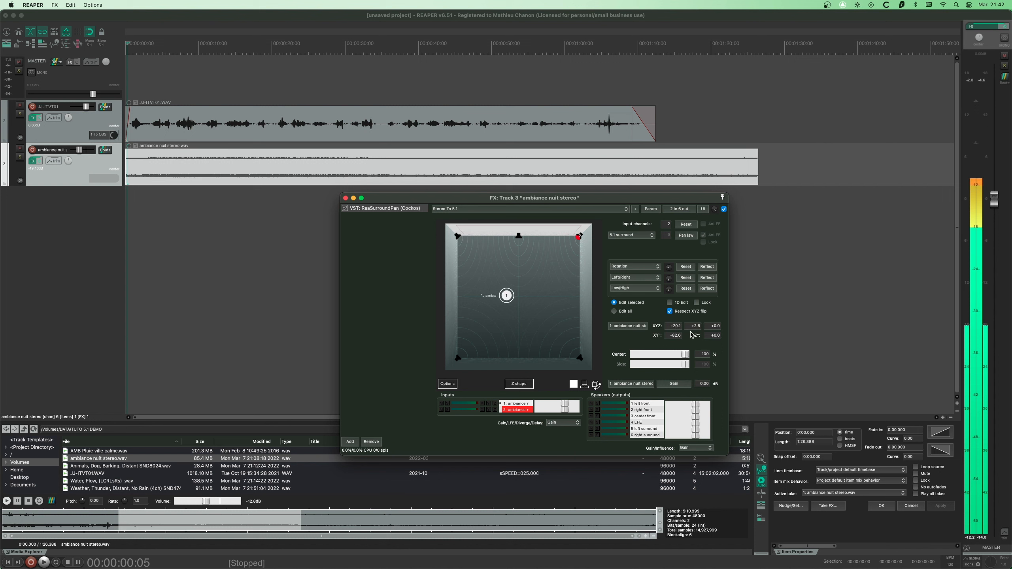
pyautogui.moveTo(494, 280); pyautogui.dragTo(457, 237)
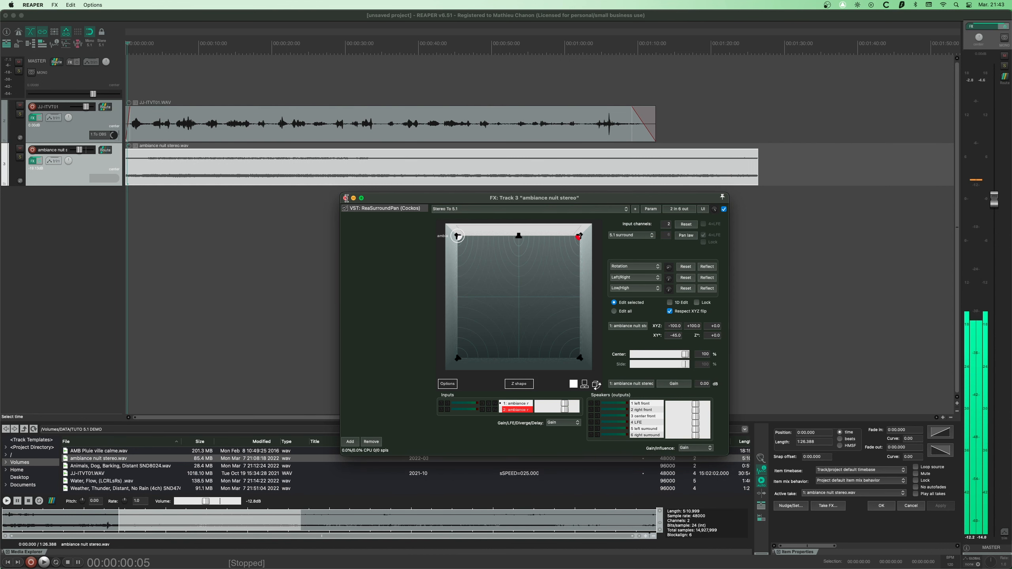
# - Open ReaSurroundPan on the JJ-ITVT01 dialogue track and play the project to check which speaker output its input feeds
pyautogui.click(345, 198)
pyautogui.click(34, 119)
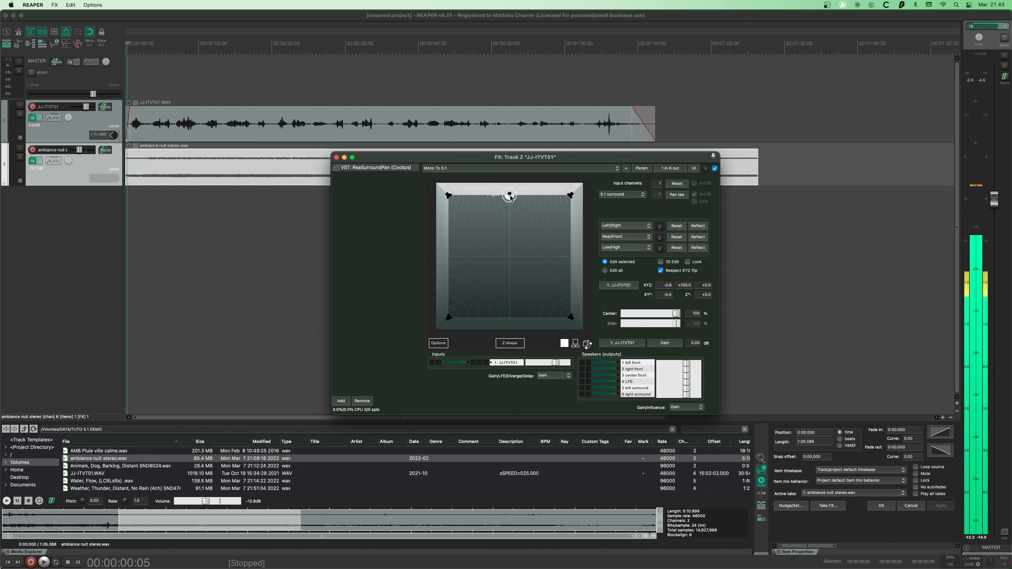
pyautogui.press('space')
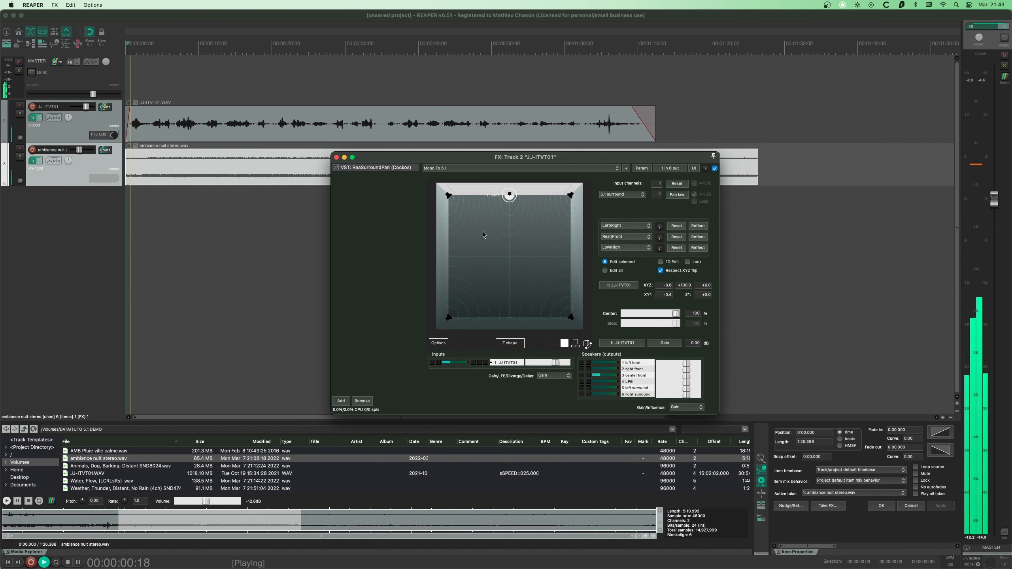
pyautogui.press('space')
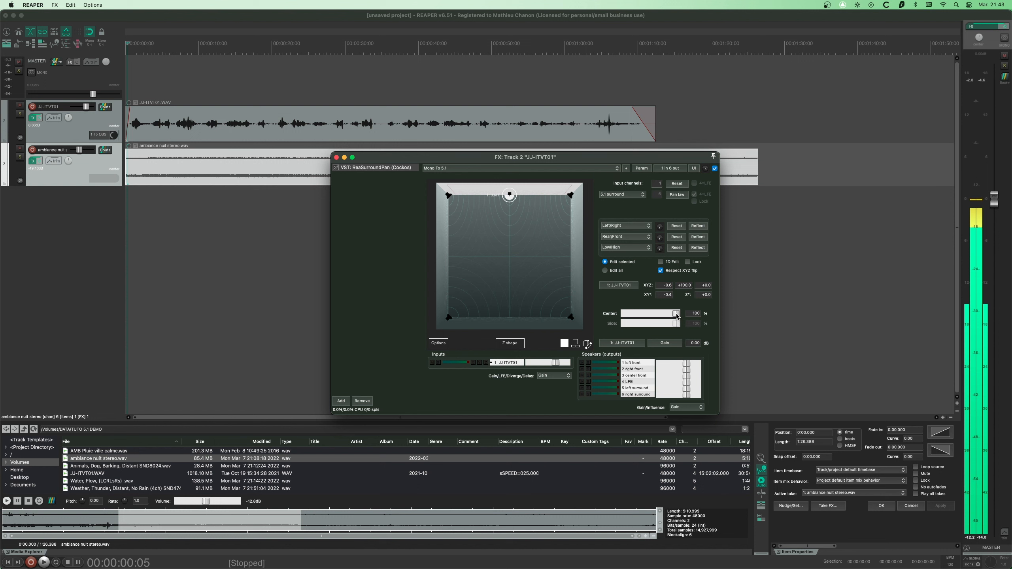
pyautogui.press('space')
pyautogui.press('space')
pyautogui.press('space')
pyautogui.press('space')
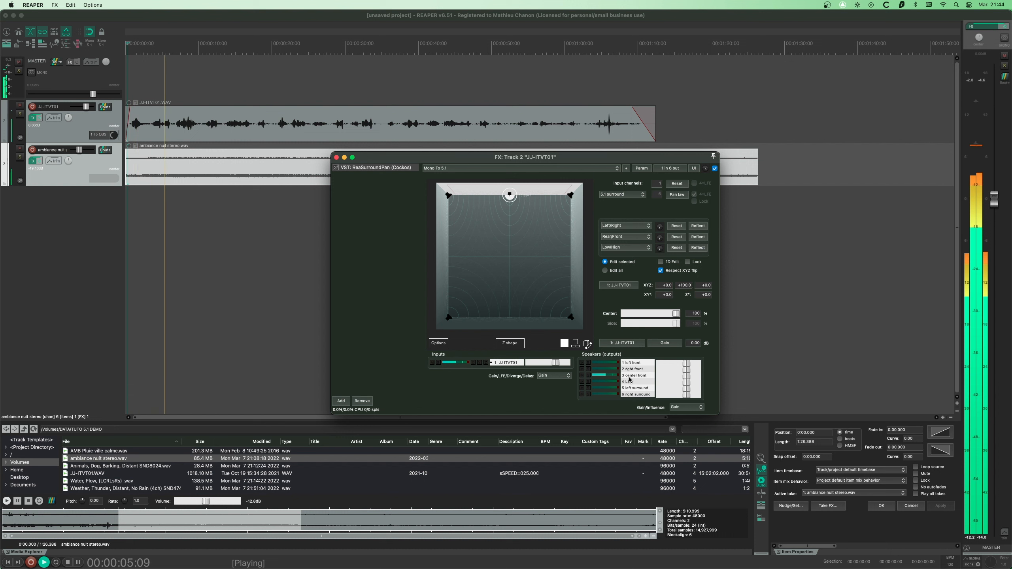
pyautogui.press('space')
# - Move the dialogue input to the left front speaker, play to check the output, and return it to the center front speaker
pyautogui.moveTo(510, 200); pyautogui.dragTo(448, 196)
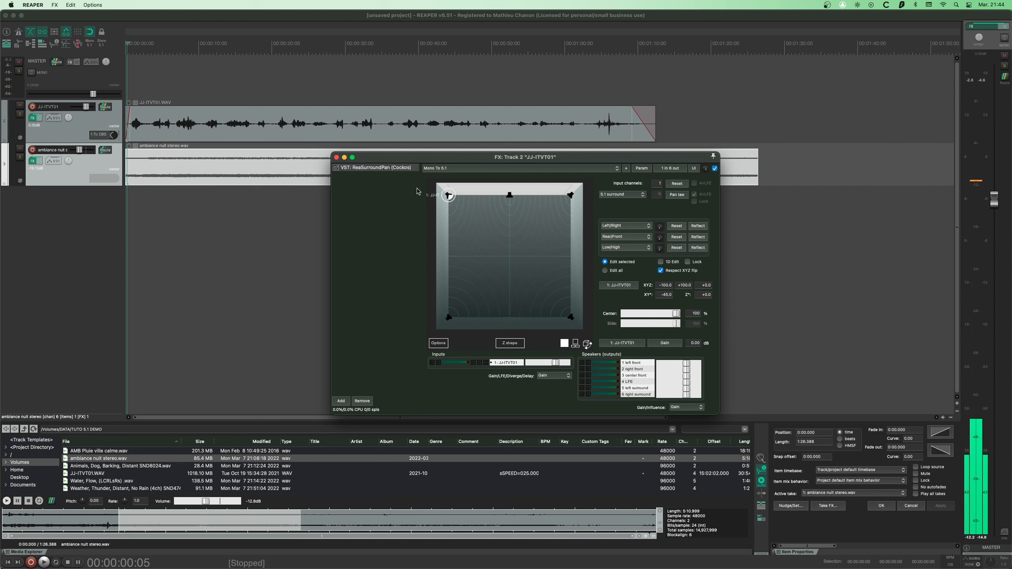
pyautogui.press('space')
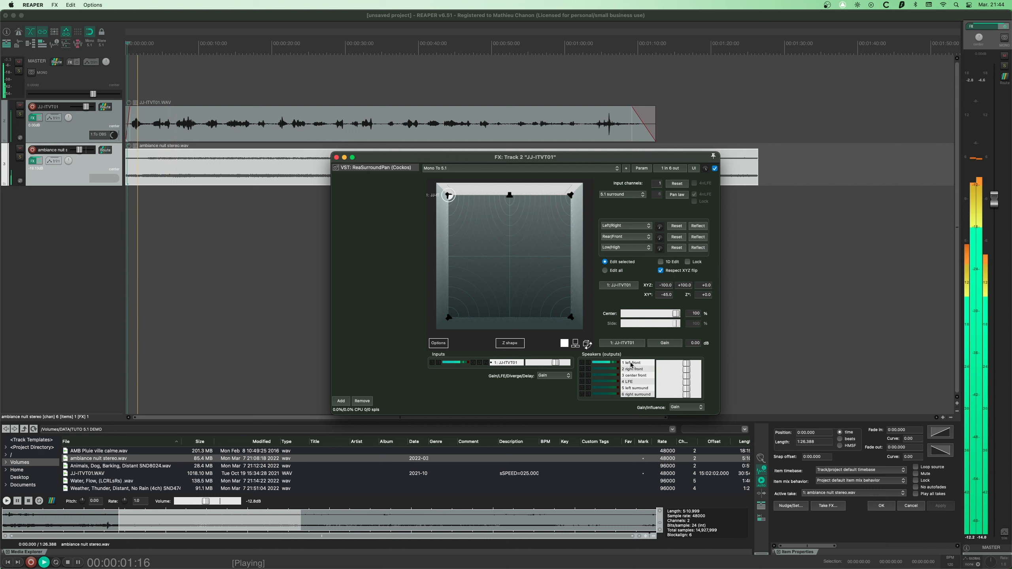
pyautogui.press('space')
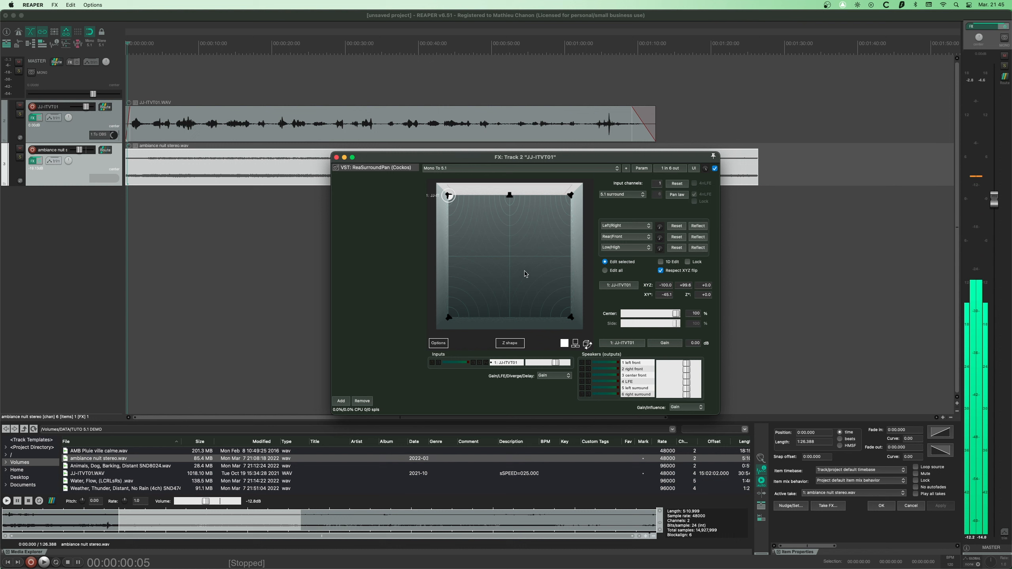
pyautogui.moveTo(448, 195); pyautogui.dragTo(510, 195)
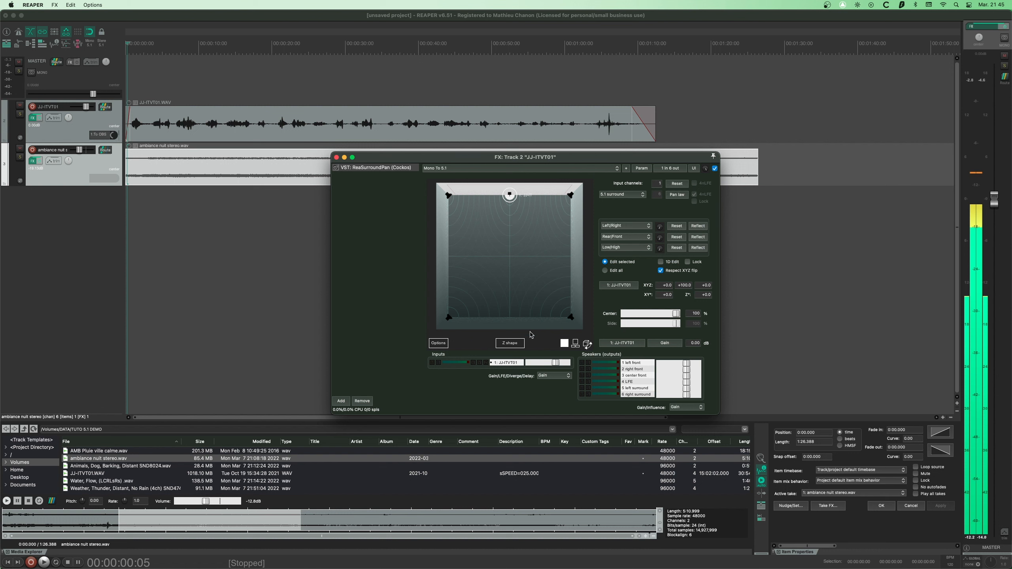
# - Apply the dome Z shape and, in the 3D view, move the dialogue input over the dome to the rear at X 0, Y -100
pyautogui.click(514, 344)
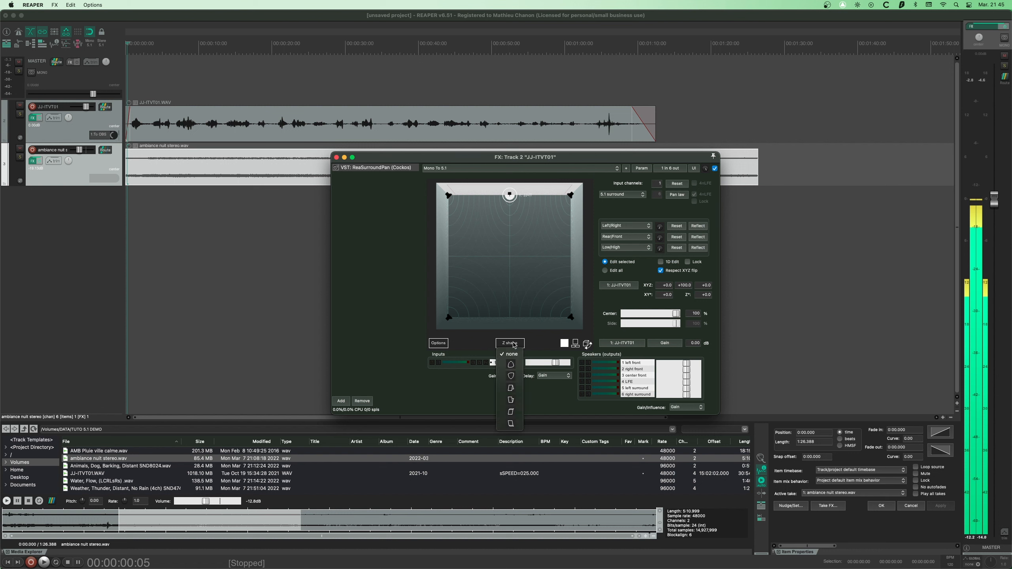
pyautogui.click(511, 364)
pyautogui.click(586, 345)
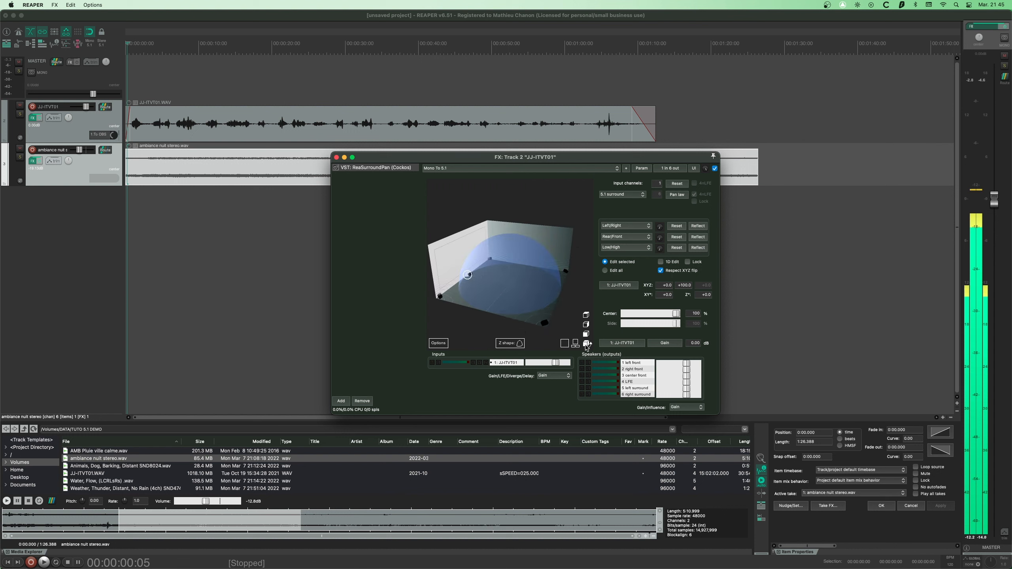
pyautogui.moveTo(495, 287); pyautogui.dragTo(556, 313)
pyautogui.moveTo(539, 286)
pyautogui.mouseDown()
pyautogui.moveTo(466, 280)
pyautogui.moveTo(518, 286)
pyautogui.moveTo(548, 310)
pyautogui.moveTo(543, 304)
pyautogui.mouseUp()
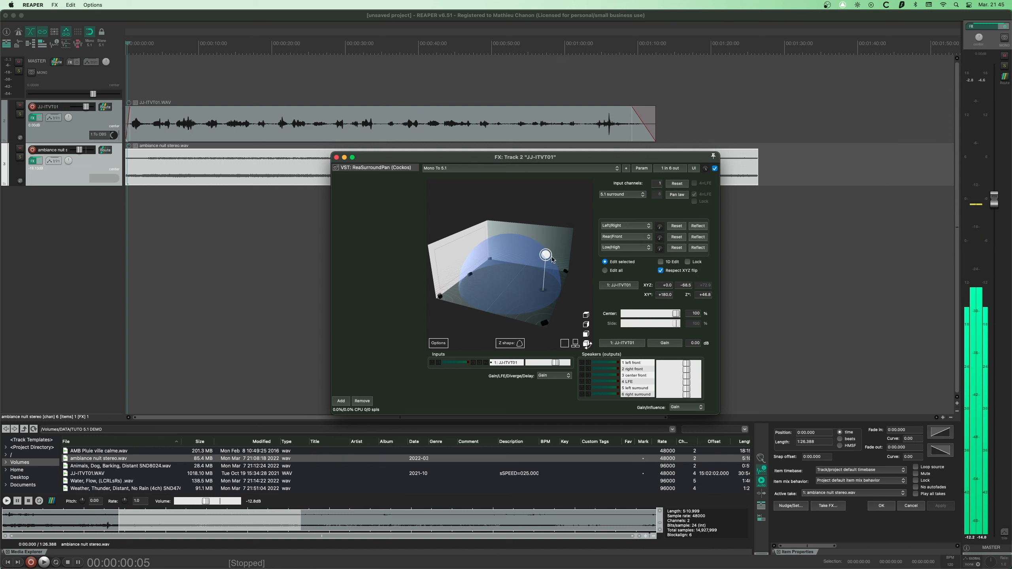
pyautogui.moveTo(550, 266); pyautogui.dragTo(559, 294)
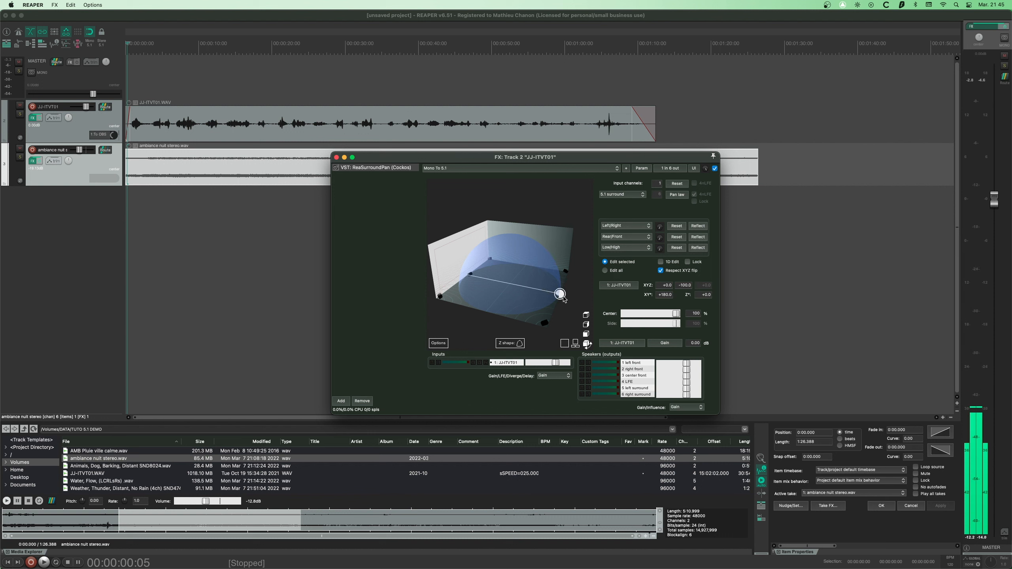
# - Reset the Z shape to none and return the panner to the top view
pyautogui.click(523, 343)
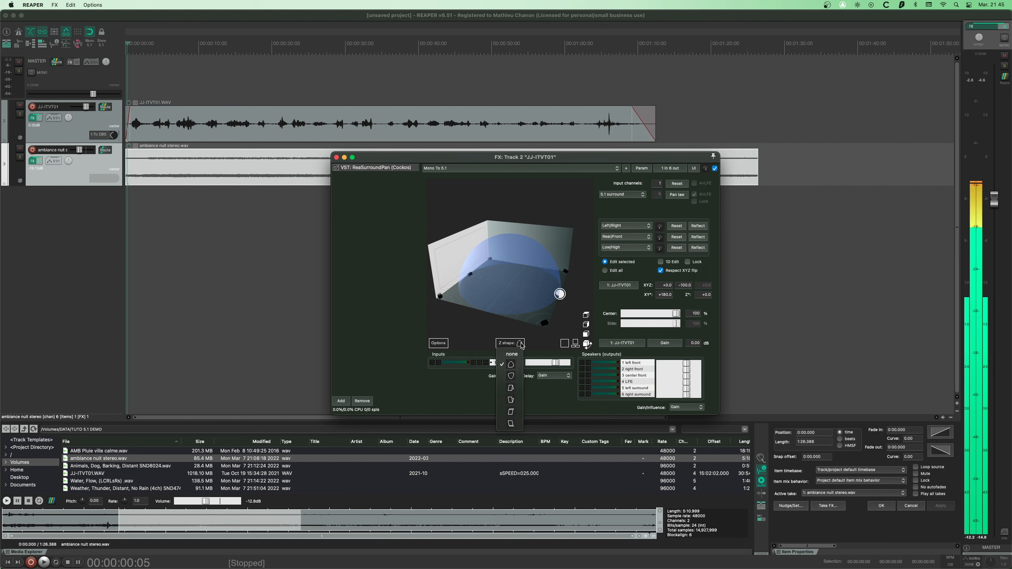
pyautogui.click(512, 354)
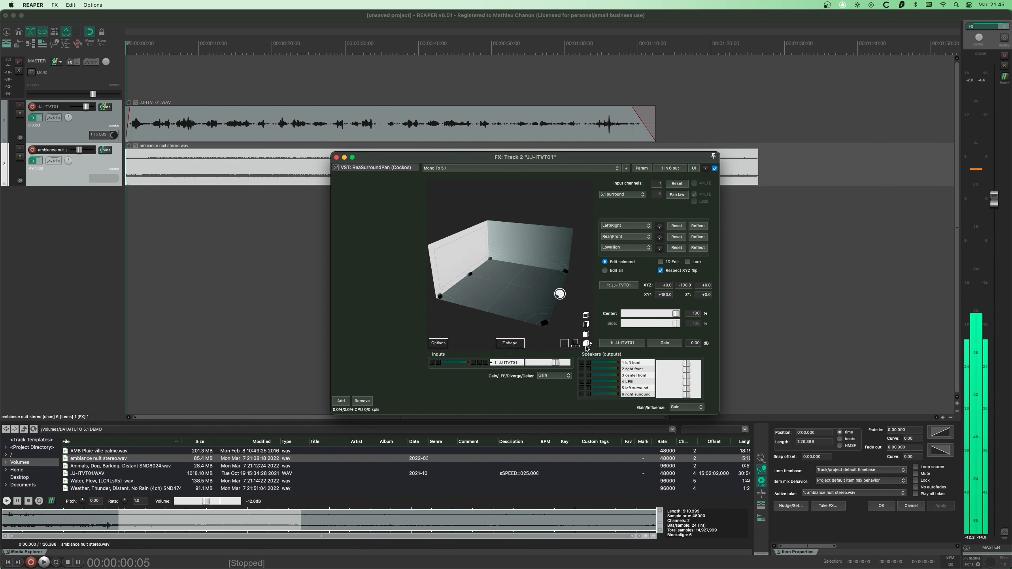
pyautogui.click(567, 344)
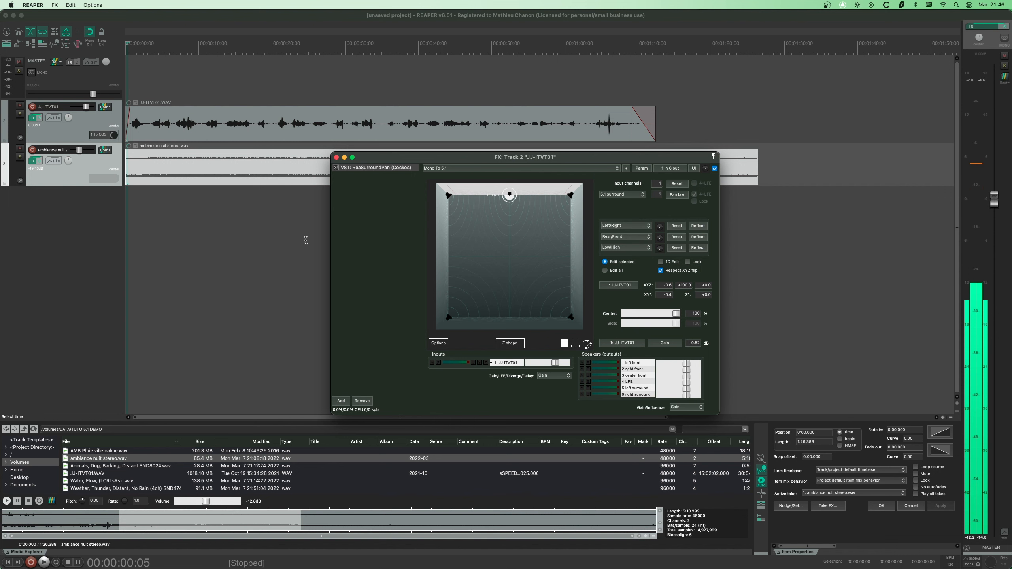
# - Close the dialogue panner, open ReaSurroundPan on the ambiance nuit stereo track, and play the project to check its input and output levels
pyautogui.click(336, 157)
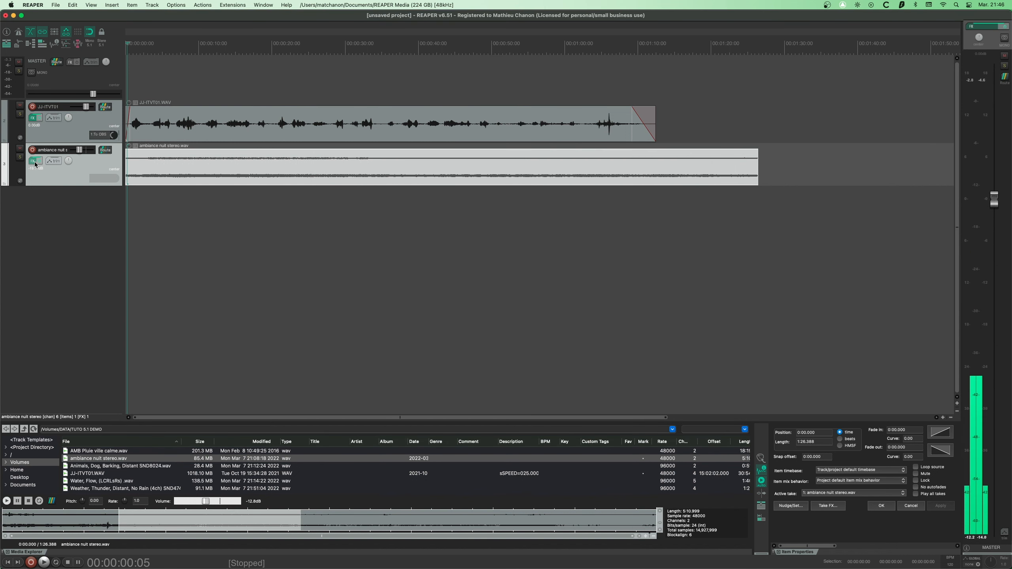
pyautogui.click(35, 160)
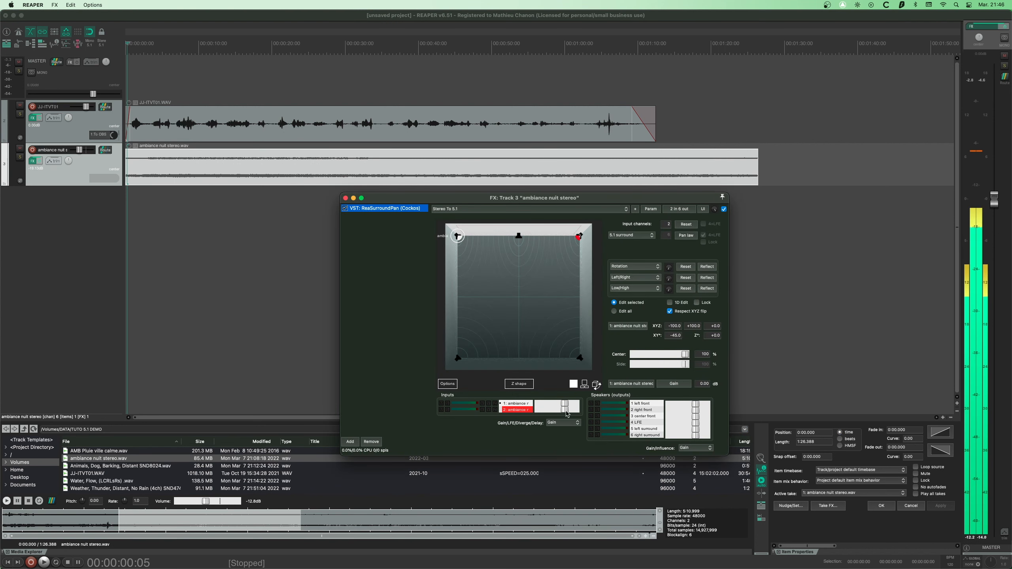
pyautogui.press('space')
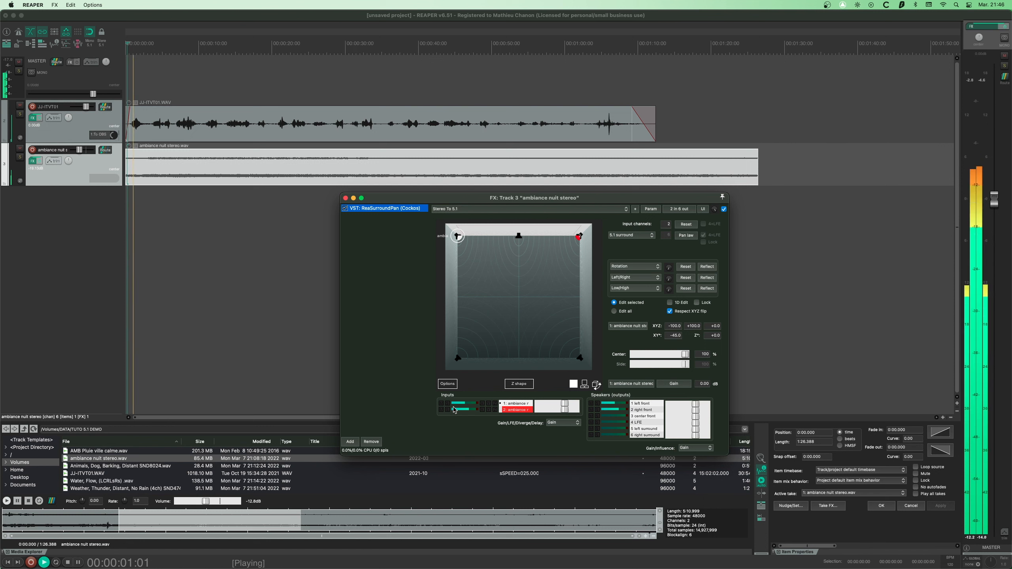
pyautogui.press('space')
# - Raise the first ambience input's gain to about +6.6 dB while playing the project
pyautogui.moveTo(564, 405); pyautogui.dragTo(564, 406)
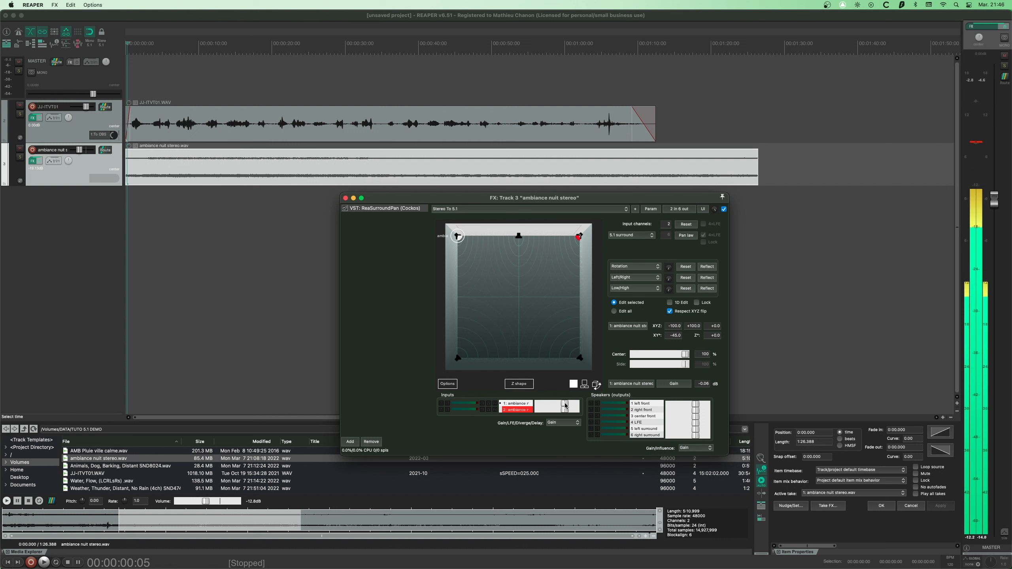
pyautogui.press('space')
pyautogui.moveTo(566, 405); pyautogui.dragTo(572, 406)
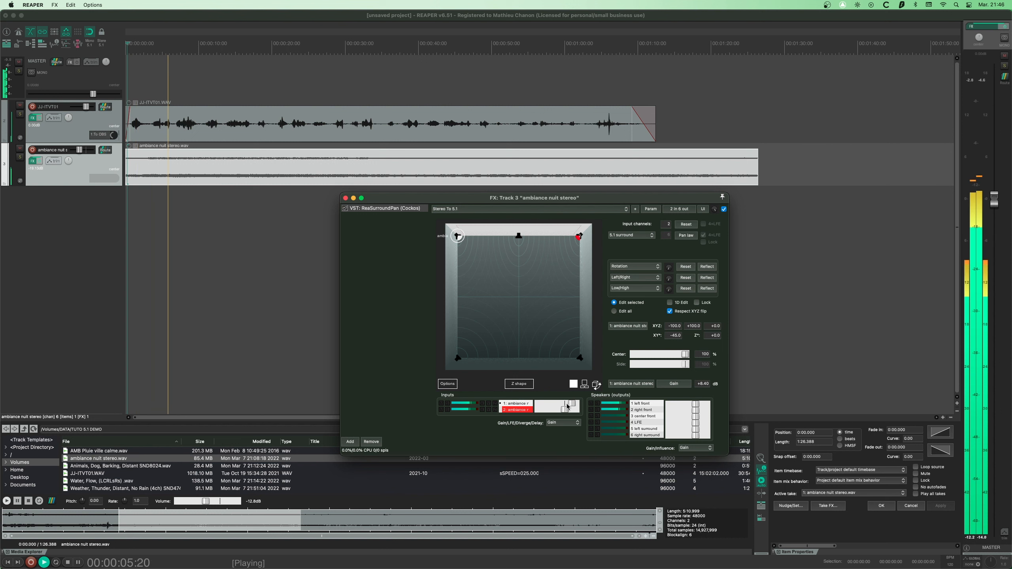
pyautogui.moveTo(571, 405); pyautogui.dragTo(569, 406)
pyautogui.press('space')
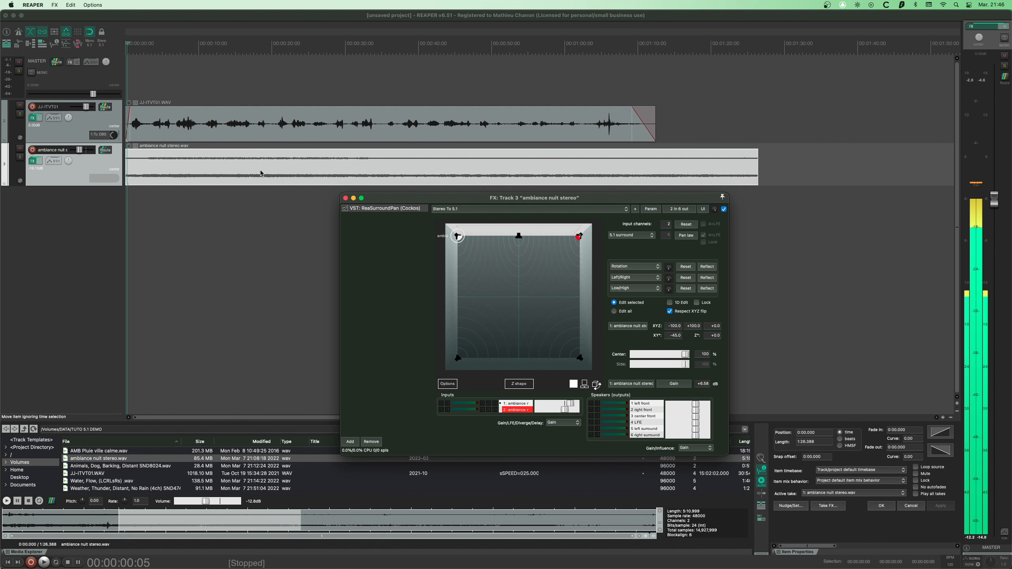
# - Show the LFE level for the inputs, raise the first ambience input's LFE send to about +0.5 dB during playback, and return it to -inf
pyautogui.click(578, 425)
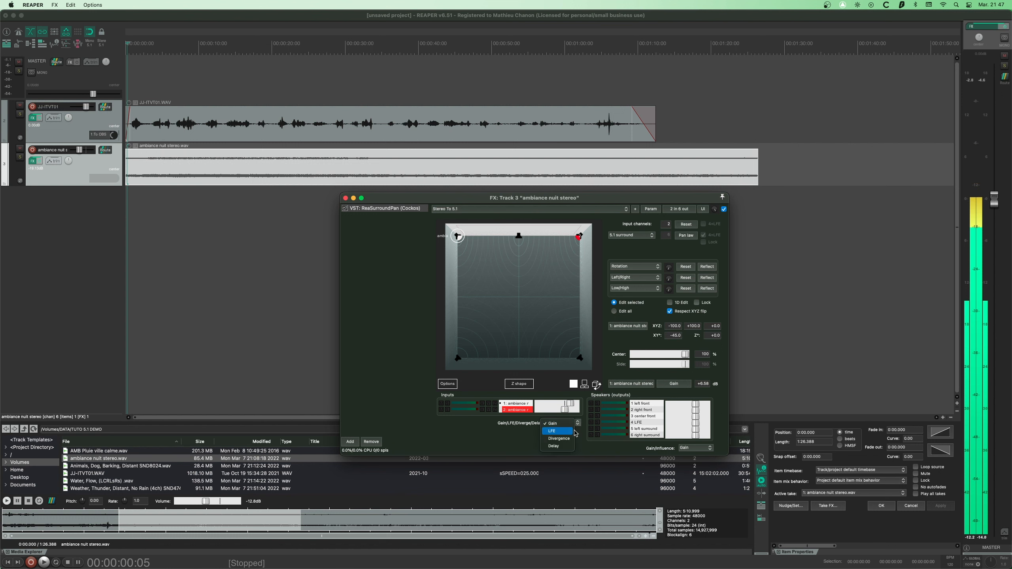
pyautogui.click(573, 431)
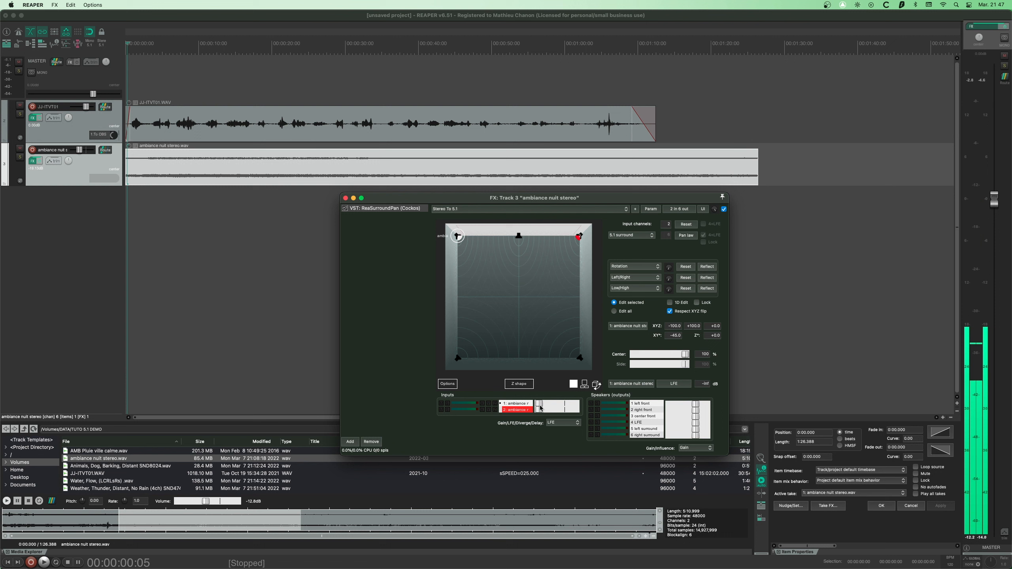
pyautogui.press('space')
pyautogui.moveTo(538, 403); pyautogui.dragTo(564, 404)
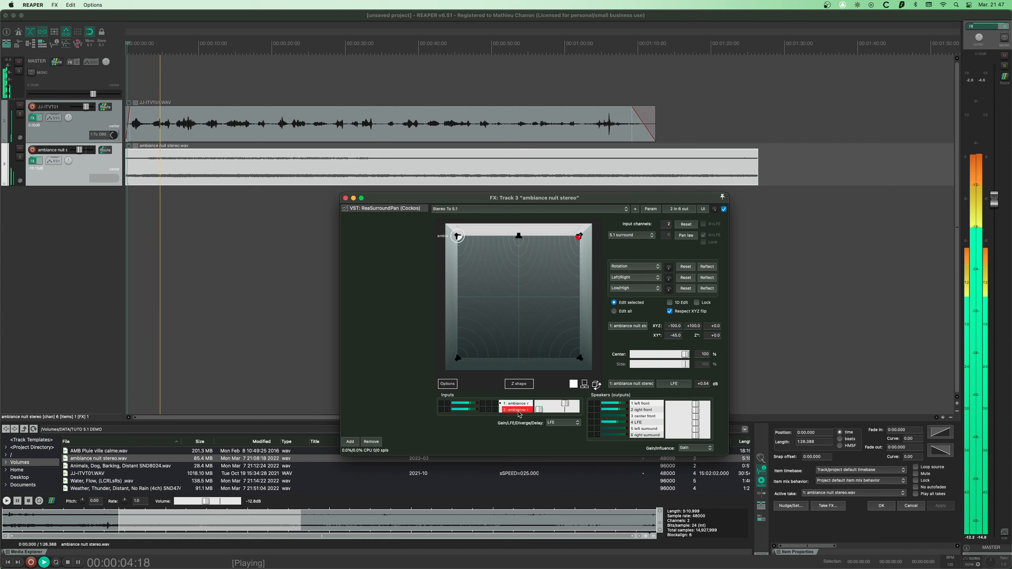
pyautogui.moveTo(564, 403); pyautogui.dragTo(533, 406)
pyautogui.press('space')
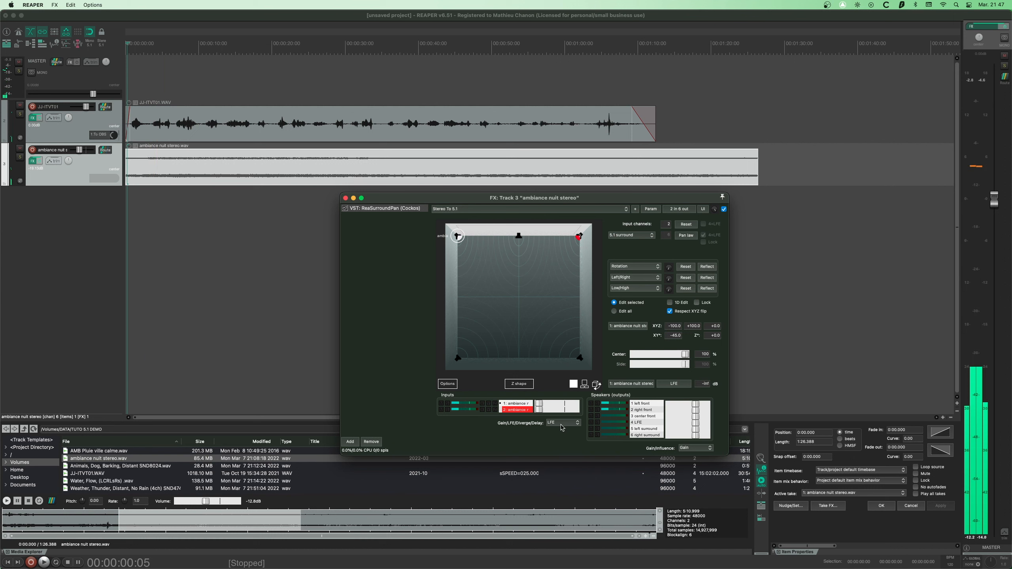
# - Try a divergence of 37 on the first ambience input between the left and center front speakers, then restore its left front position and zero divergence
pyautogui.click(563, 423)
pyautogui.click(559, 431)
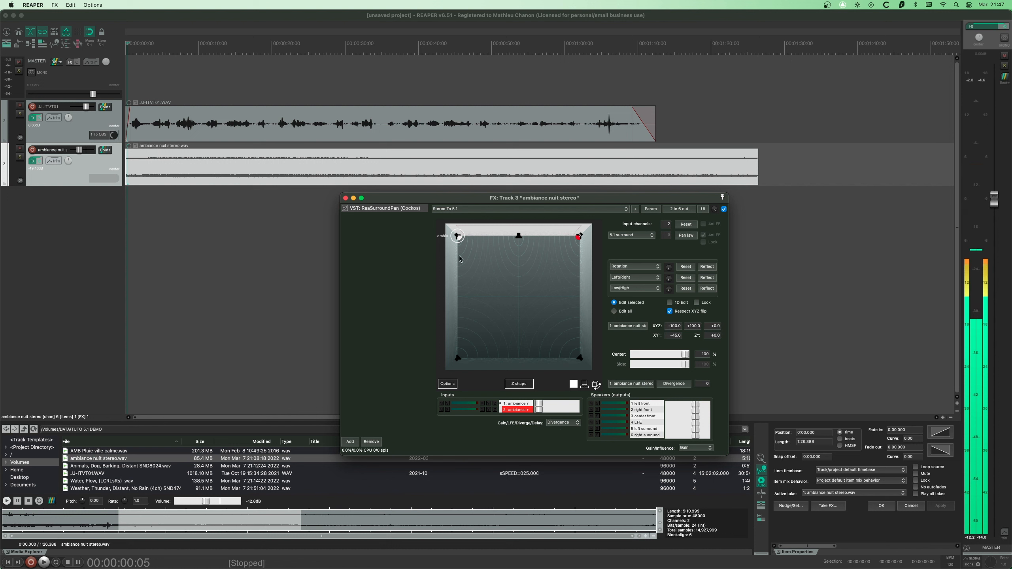
pyautogui.moveTo(460, 237); pyautogui.dragTo(509, 240)
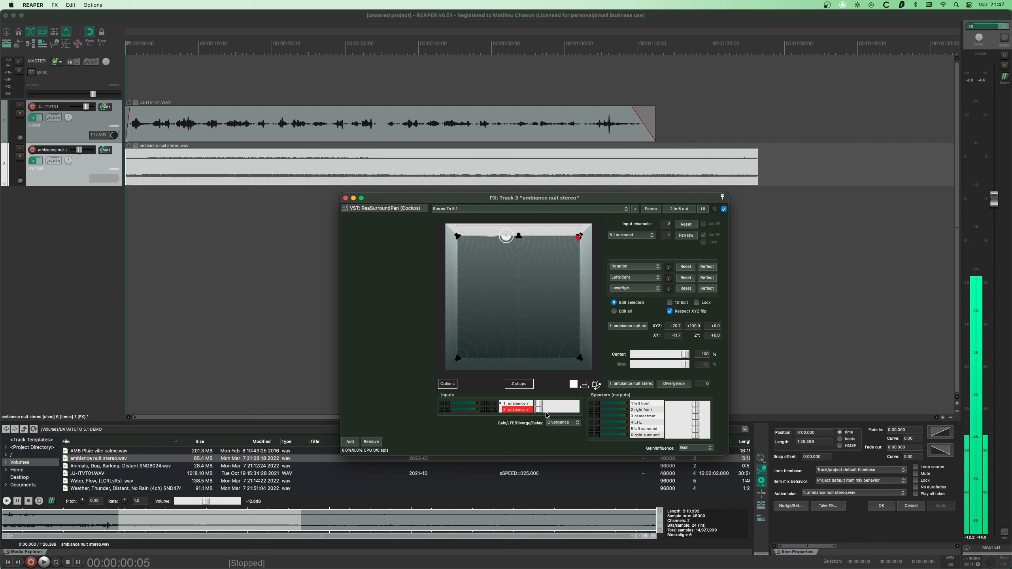
pyautogui.moveTo(541, 405); pyautogui.dragTo(552, 405)
pyautogui.moveTo(506, 236)
pyautogui.mouseDown()
pyautogui.moveTo(452, 236)
pyautogui.moveTo(560, 240)
pyautogui.moveTo(470, 240)
pyautogui.moveTo(494, 239)
pyautogui.mouseUp()
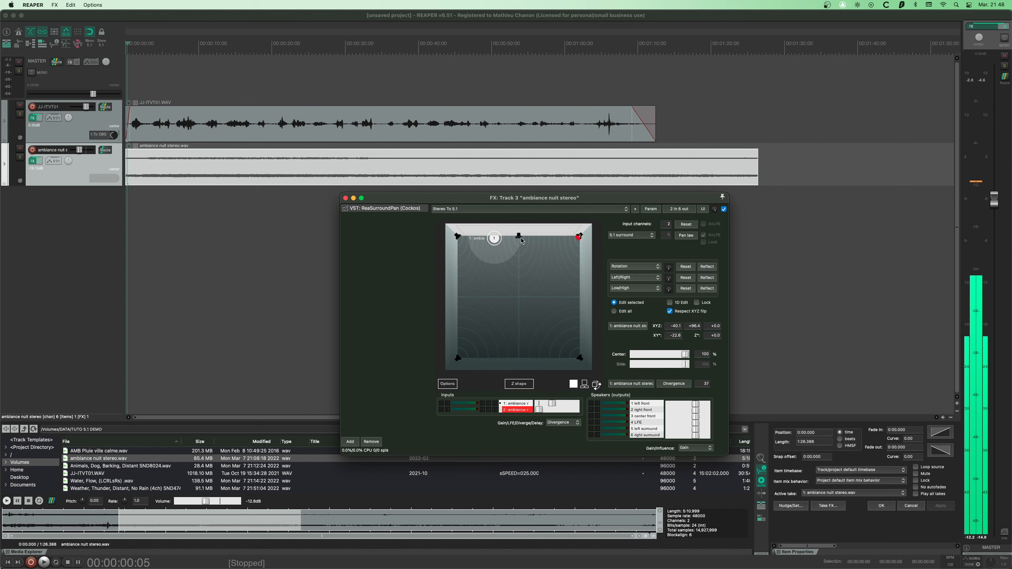
pyautogui.moveTo(494, 238); pyautogui.dragTo(460, 245)
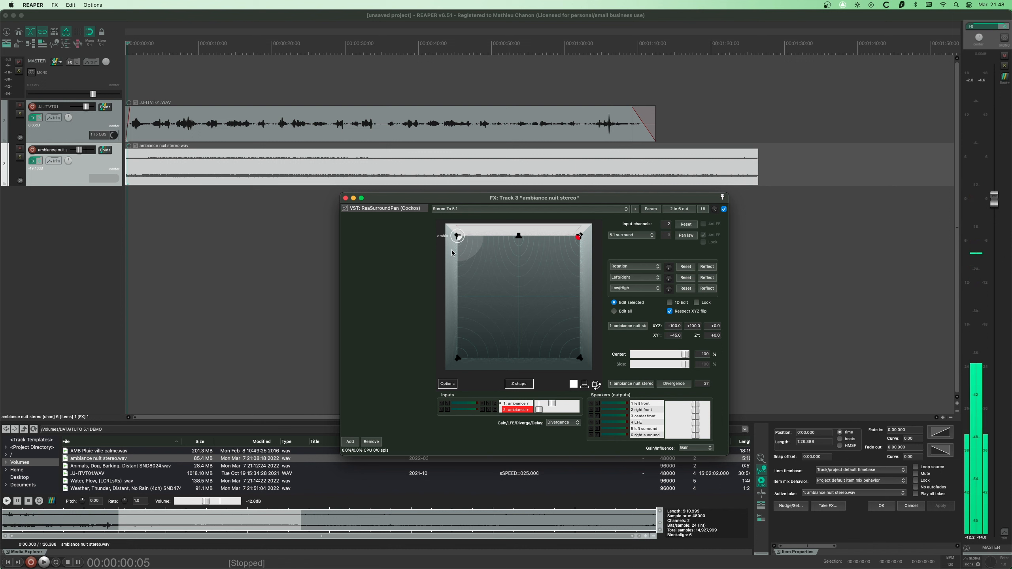
pyautogui.doubleClick(552, 403)
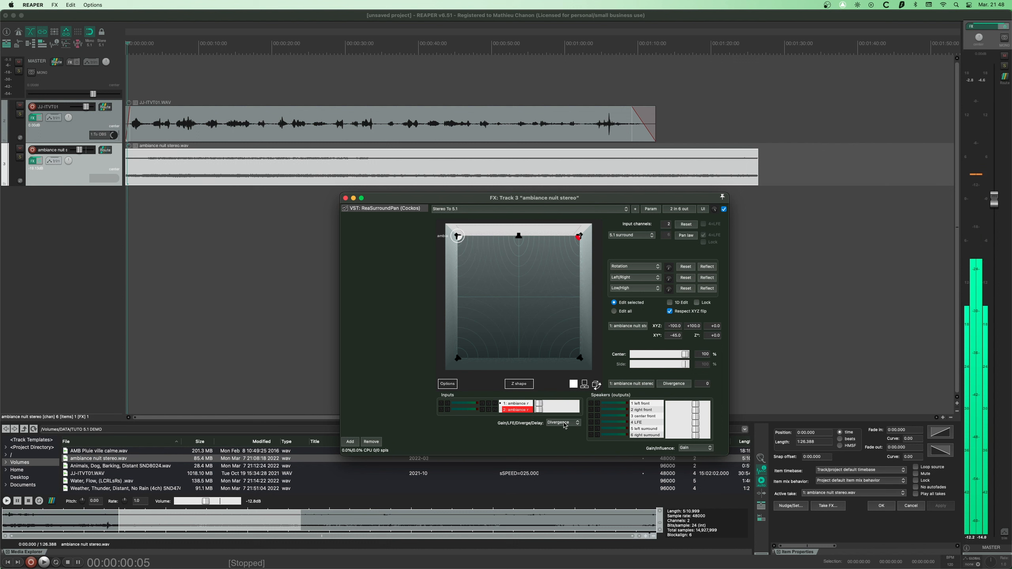
# - Show the delay setting for the inputs, try delaying the first ambience input, and return it to 0.0 ms
pyautogui.click(565, 424)
pyautogui.click(562, 432)
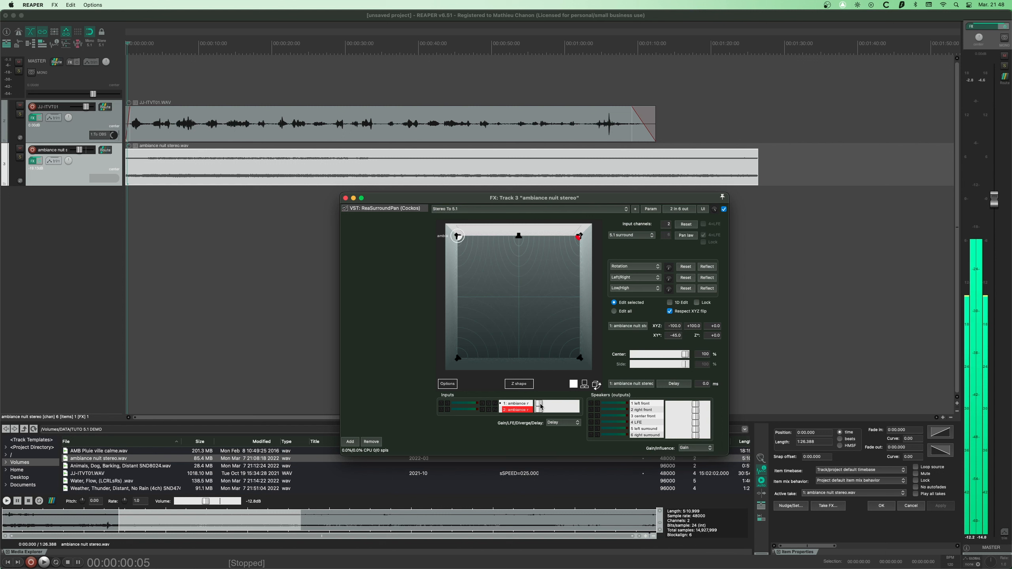
pyautogui.moveTo(541, 406); pyautogui.dragTo(549, 406)
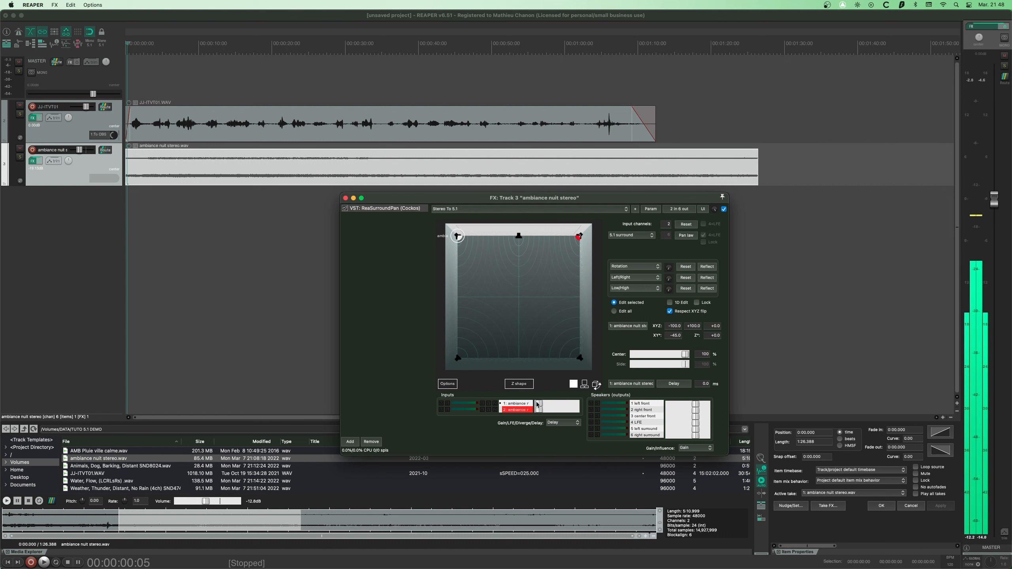
# - Try left front speaker influence values of 150 and 180, then restore 100 and the Gain display for the speaker outputs
pyautogui.click(705, 451)
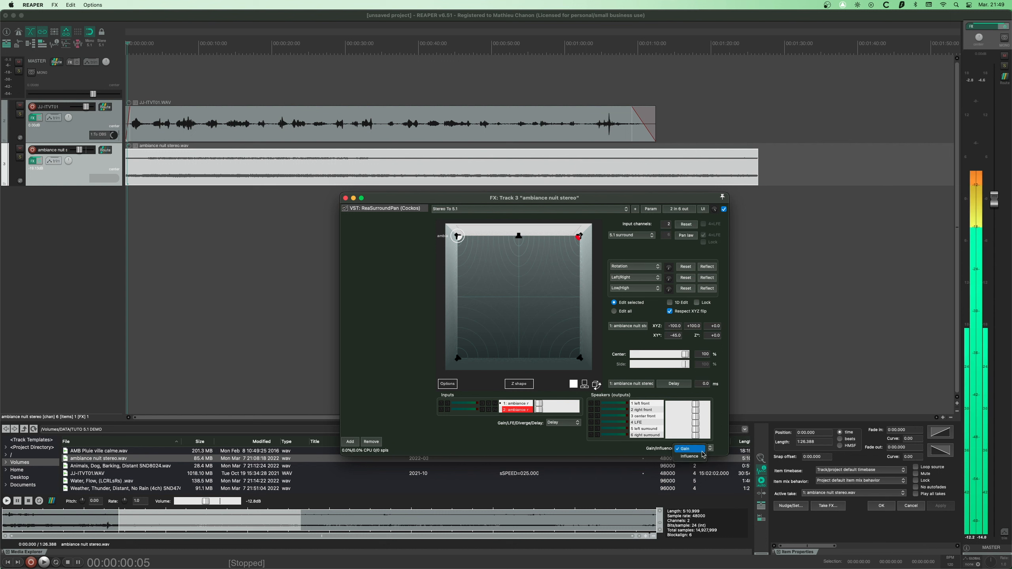
pyautogui.click(702, 456)
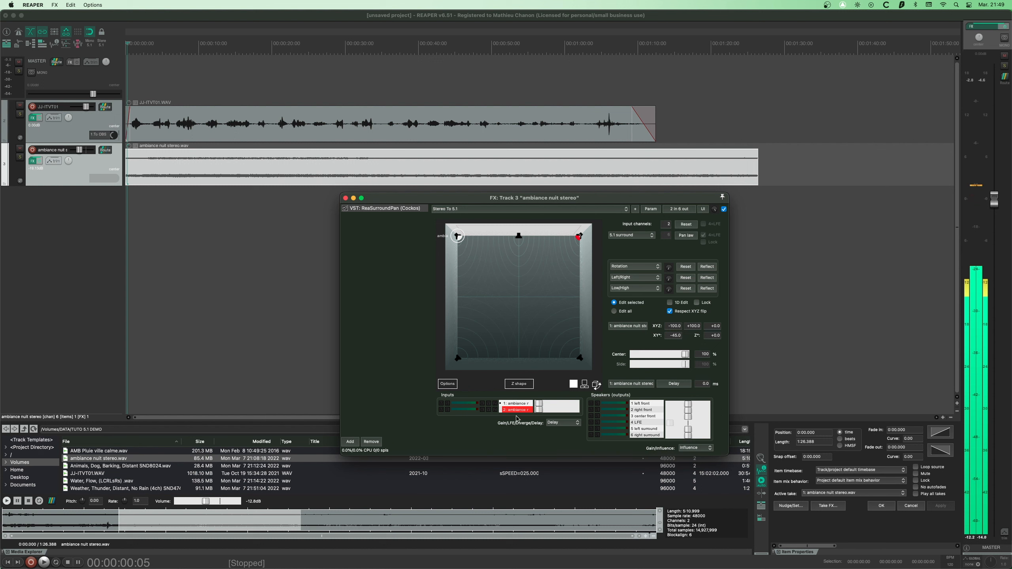
pyautogui.click(562, 424)
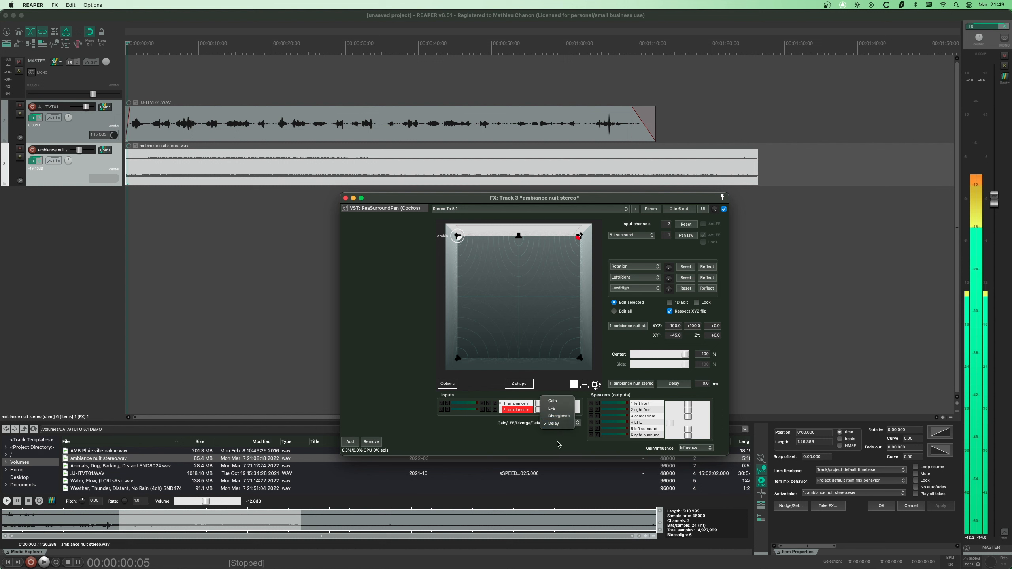
pyautogui.click(558, 442)
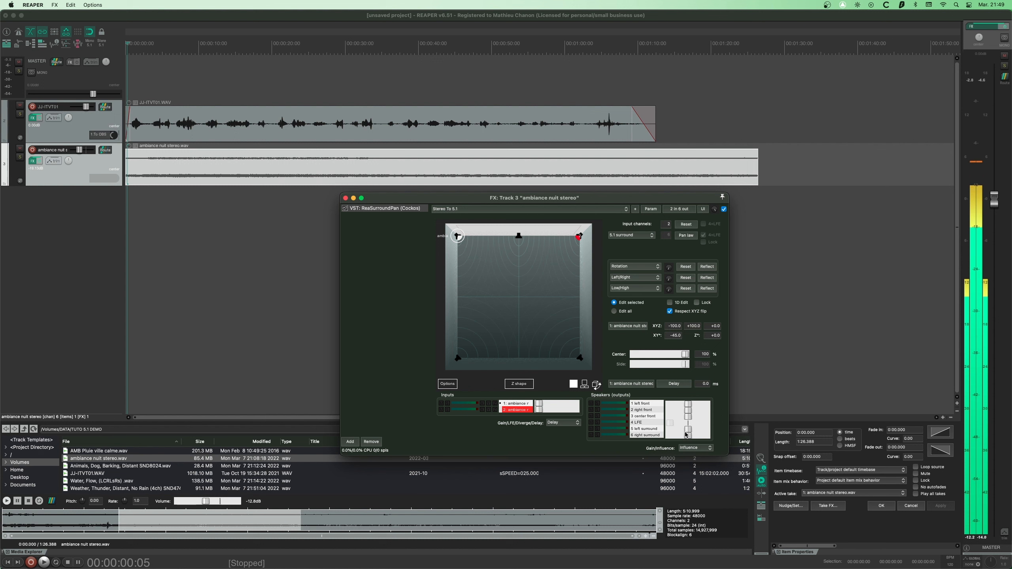
pyautogui.moveTo(695, 403); pyautogui.dragTo(698, 405)
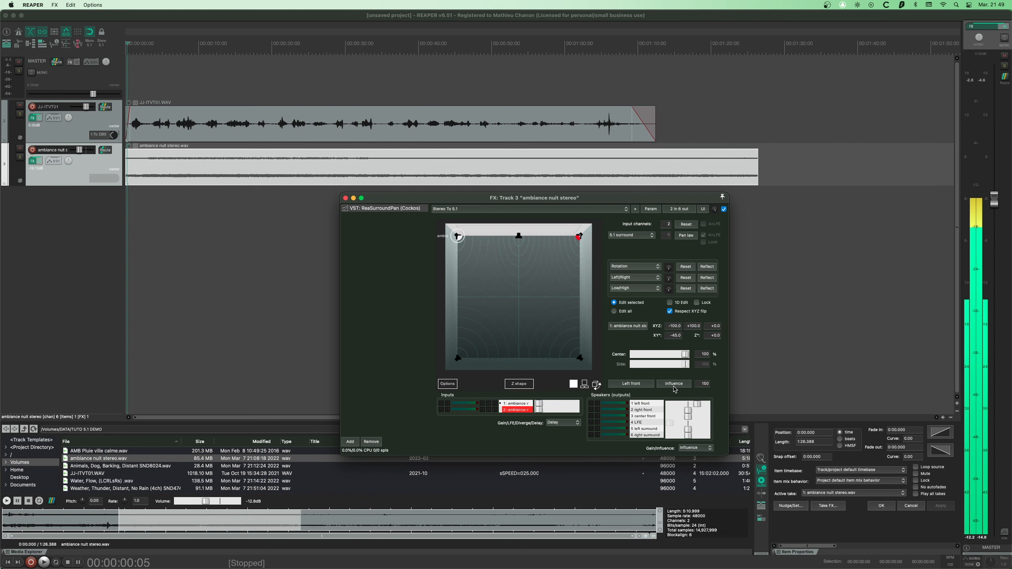
pyautogui.moveTo(697, 405); pyautogui.dragTo(687, 405)
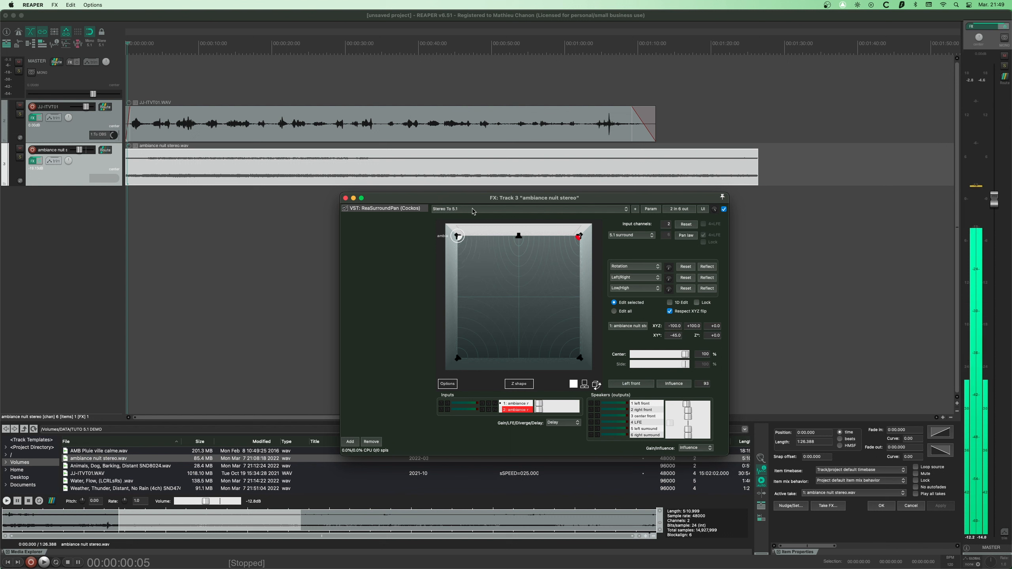
pyautogui.moveTo(685, 405); pyautogui.dragTo(697, 405)
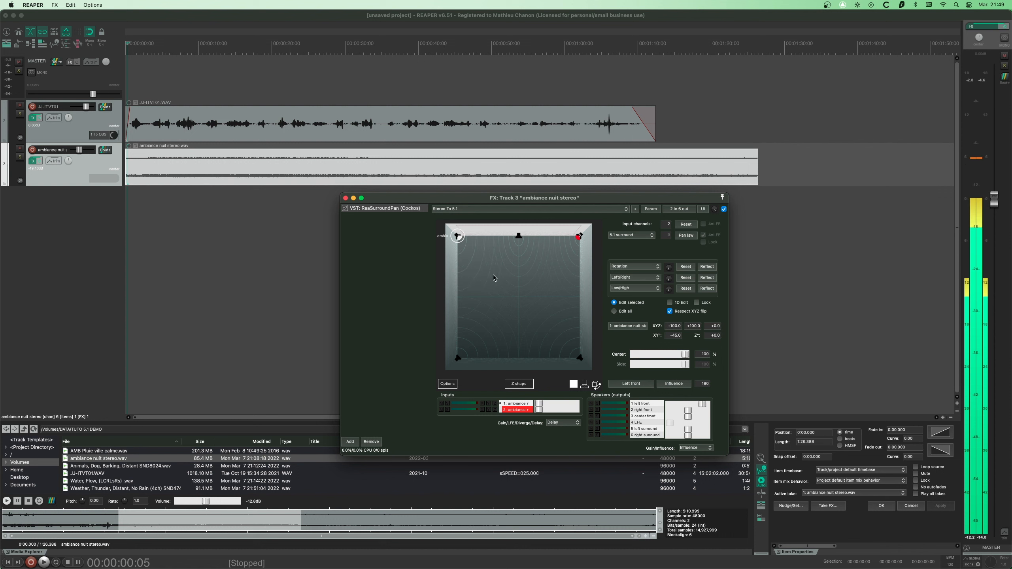
pyautogui.moveTo(701, 405); pyautogui.dragTo(687, 403)
pyautogui.click(700, 448)
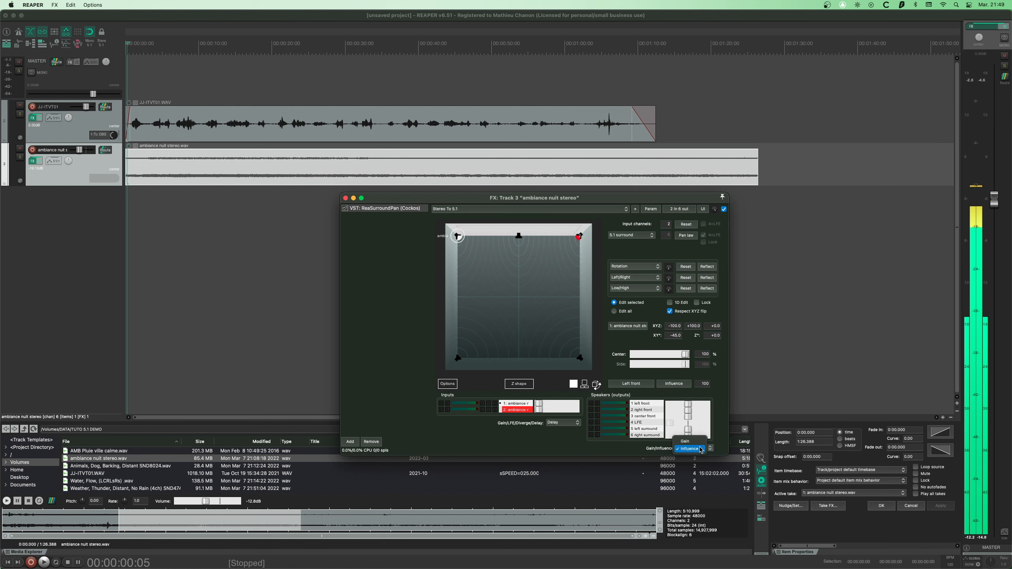
pyautogui.click(687, 442)
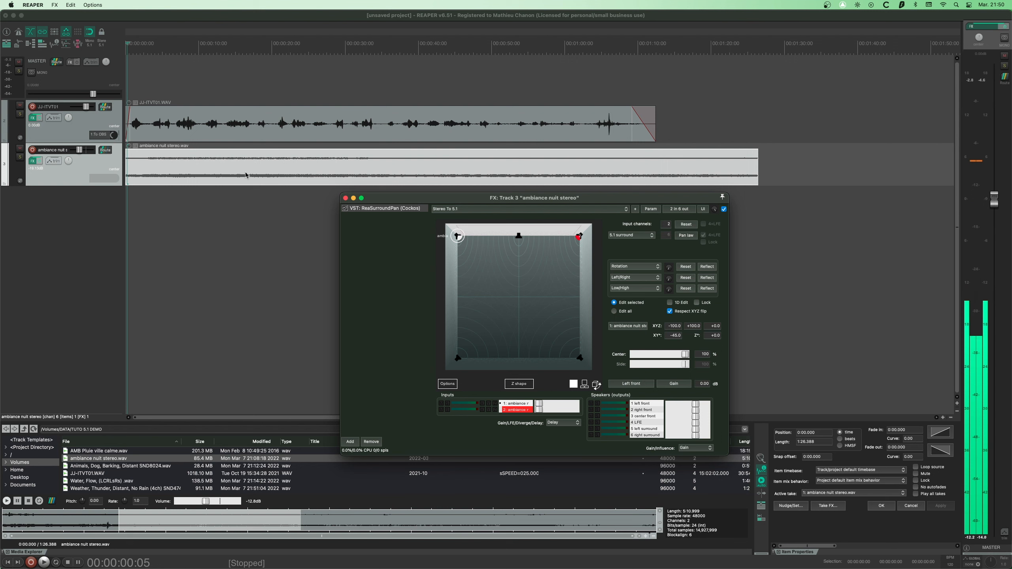
# - Close the panner, trim the ambience item's end to match the dialogue item, and preview the 4-channel Weather, Thunder file in the media browser
pyautogui.click(346, 198)
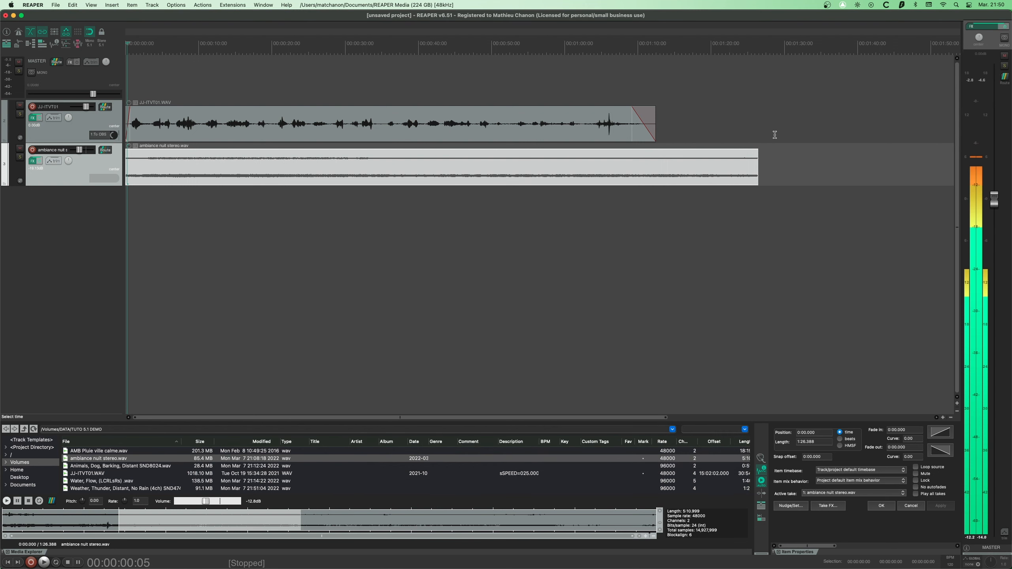
pyautogui.moveTo(754, 171); pyautogui.dragTo(655, 165)
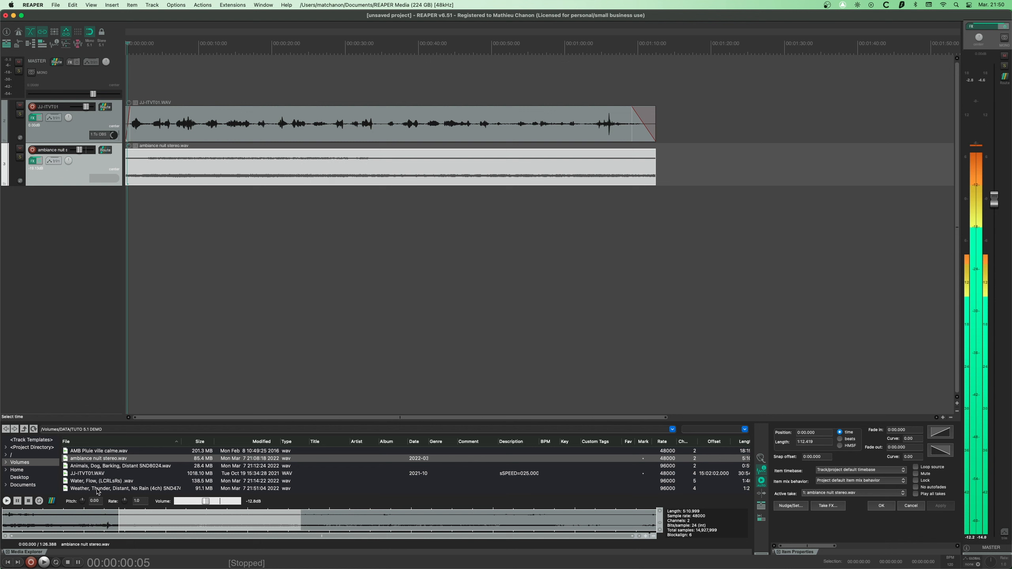
pyautogui.click(66, 489)
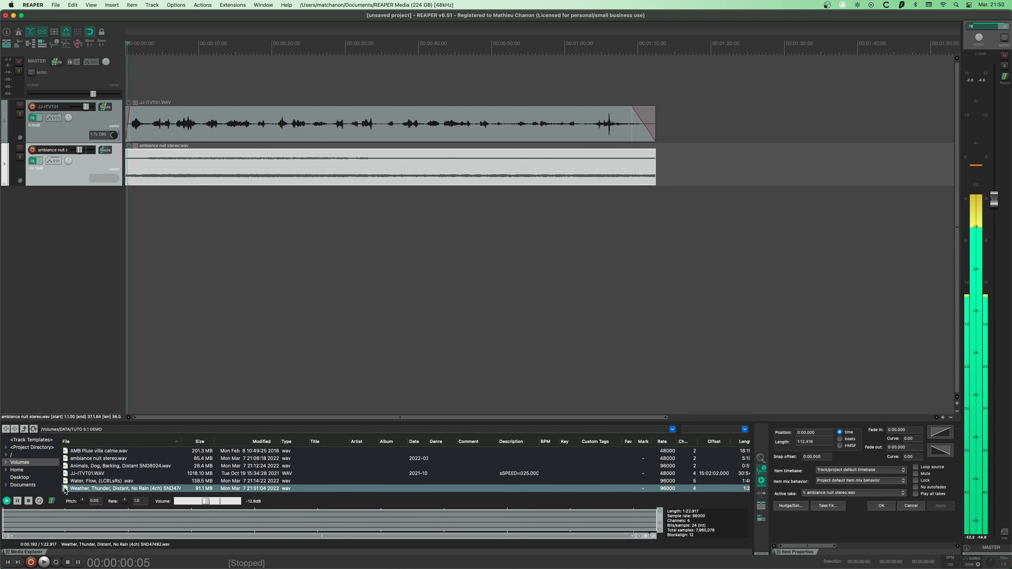
pyautogui.click(25, 514)
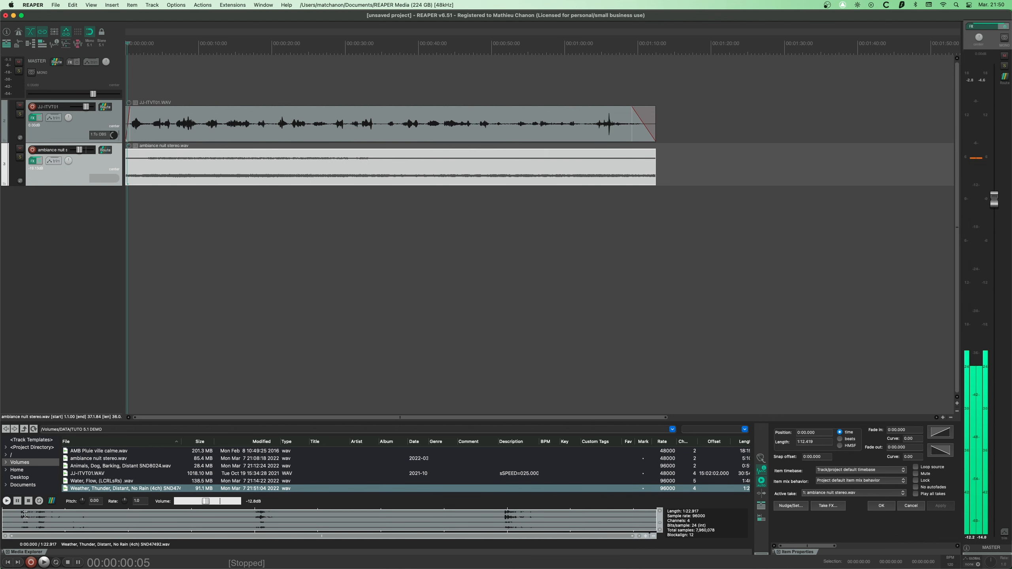
# - Add a new empty track below the ambience track and set its track channels to 6
pyautogui.click(71, 228)
pyautogui.doubleClick(72, 228)
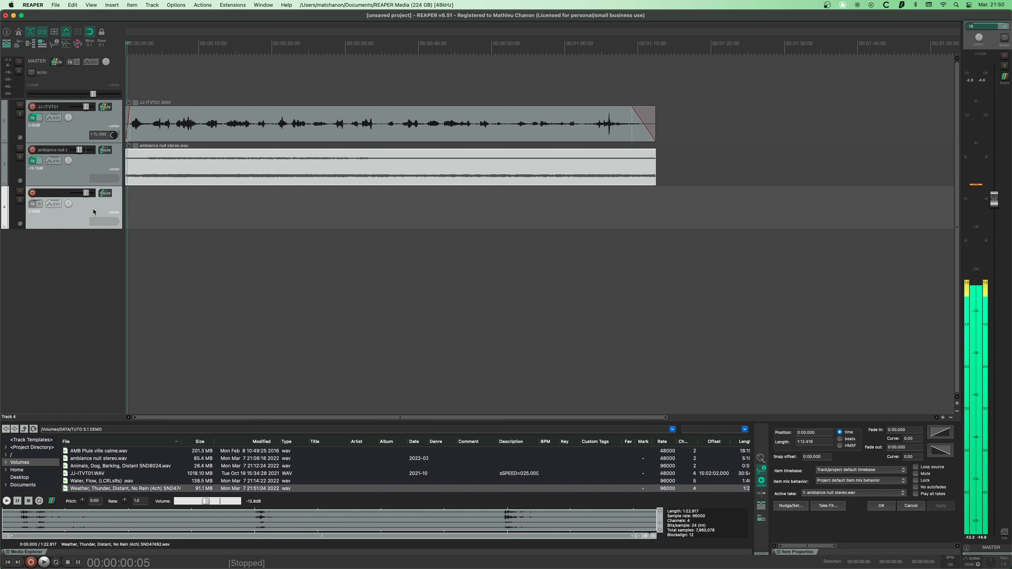
pyautogui.click(105, 193)
pyautogui.click(252, 212)
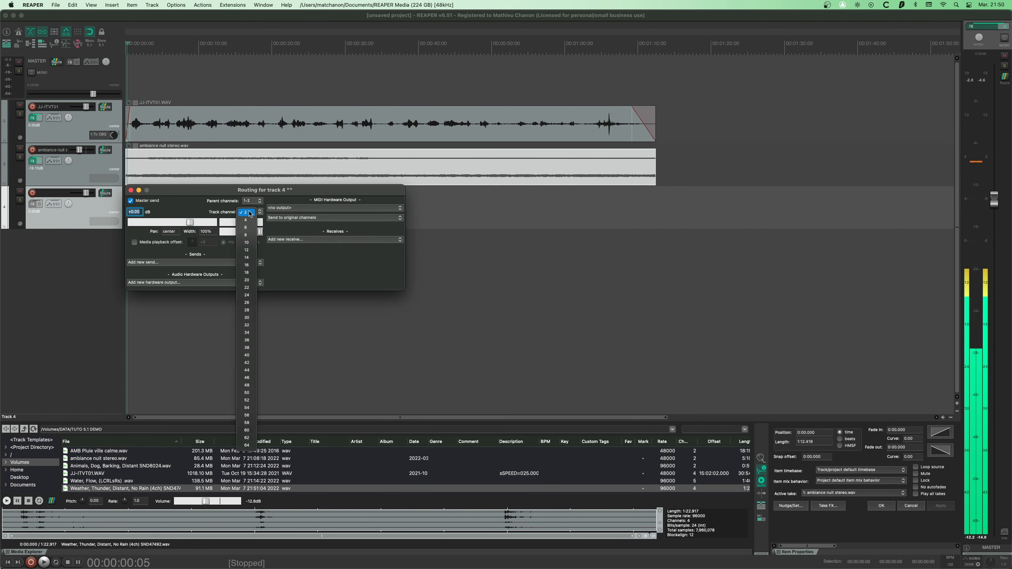
pyautogui.click(251, 227)
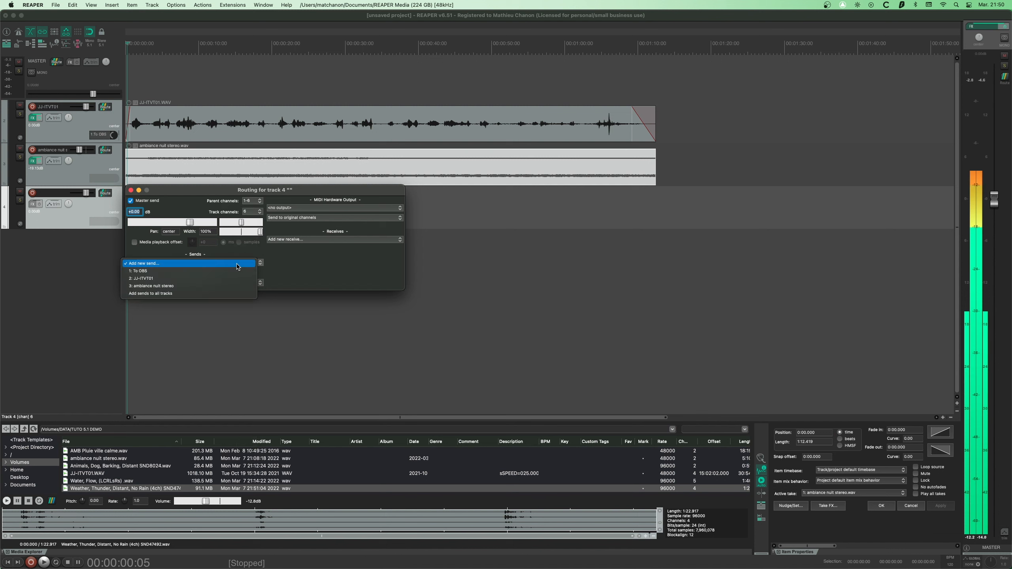
# - Add a send from the new track to the To OBS track with a 6-channel source using channels 1-6
pyautogui.click(165, 271)
pyautogui.click(159, 300)
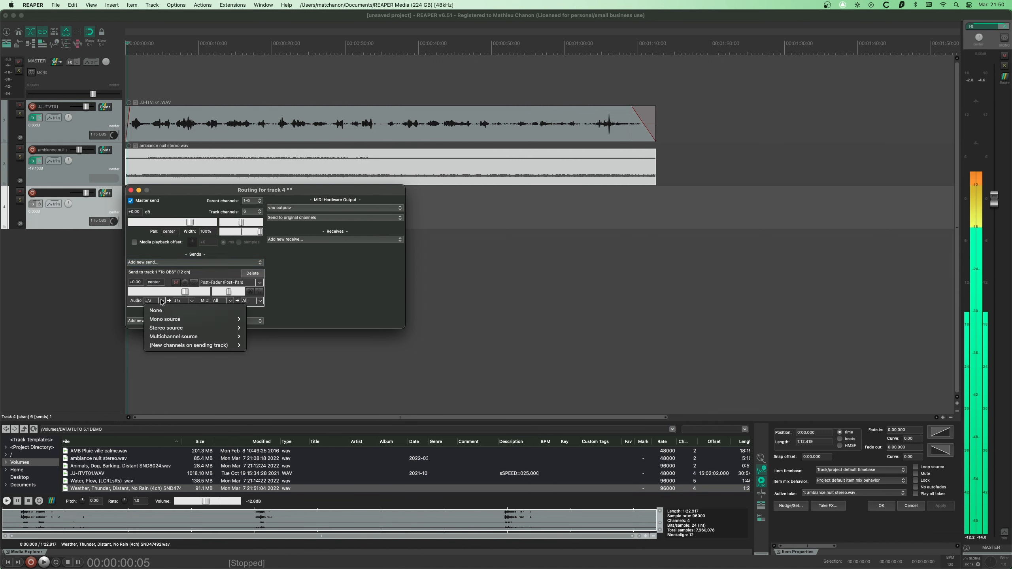
pyautogui.moveTo(191, 336)
pyautogui.moveTo(266, 345)
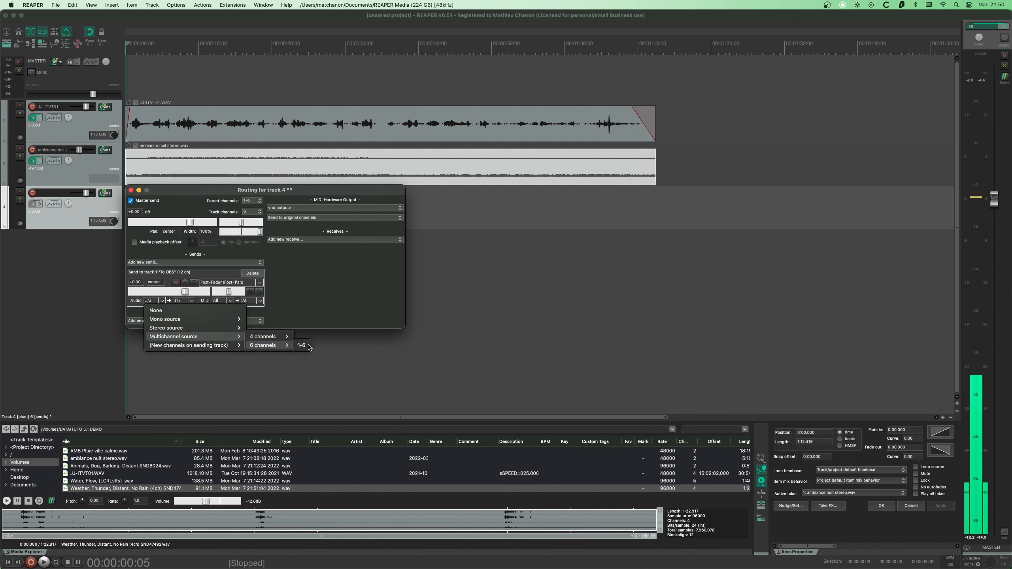
pyautogui.click(302, 346)
pyautogui.click(131, 190)
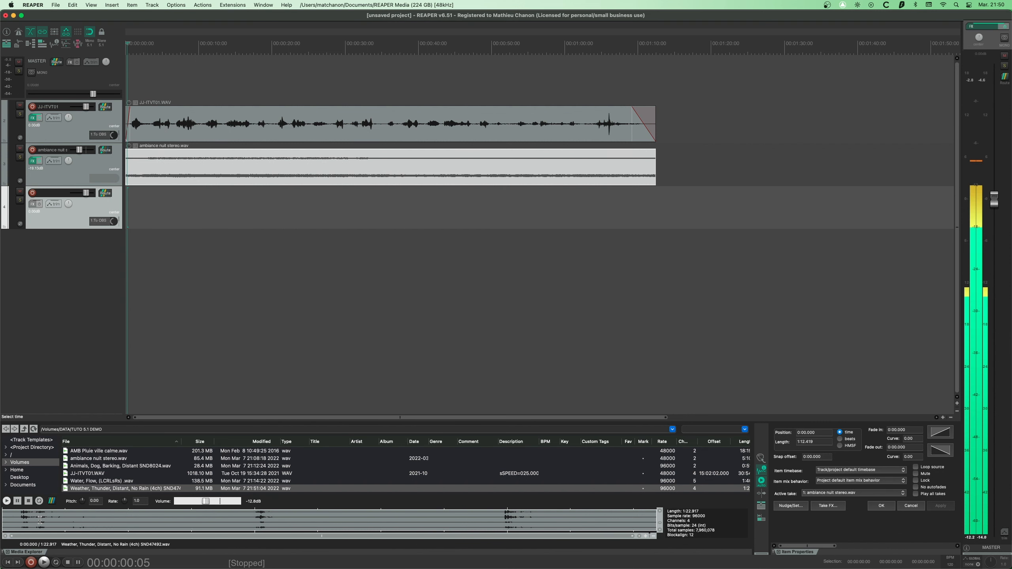
# - Insert the 4-channel Weather, Thunder file on the new track and trim its end to match the items above
pyautogui.doubleClick(143, 521)
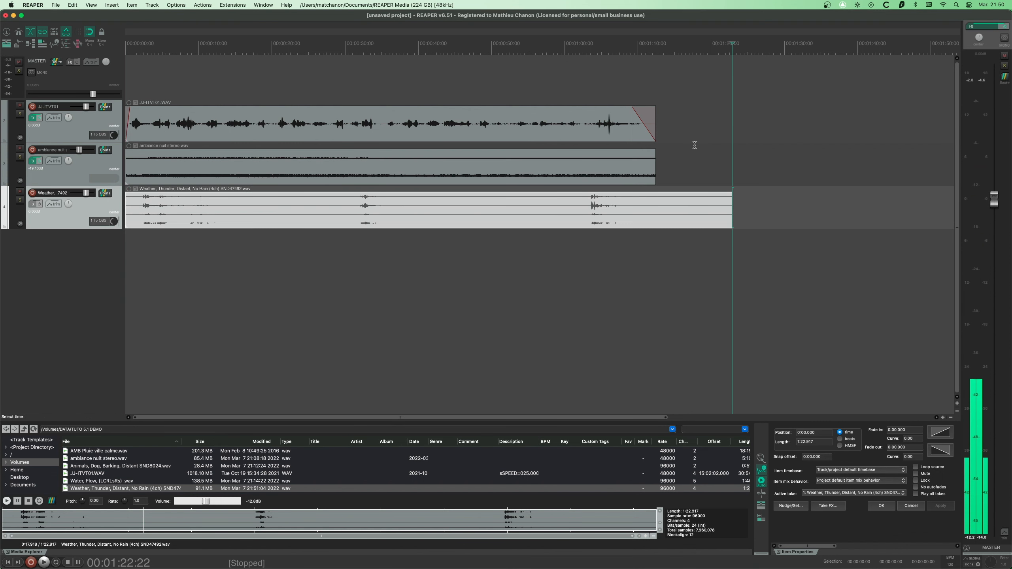
pyautogui.moveTo(729, 204); pyautogui.dragTo(655, 204)
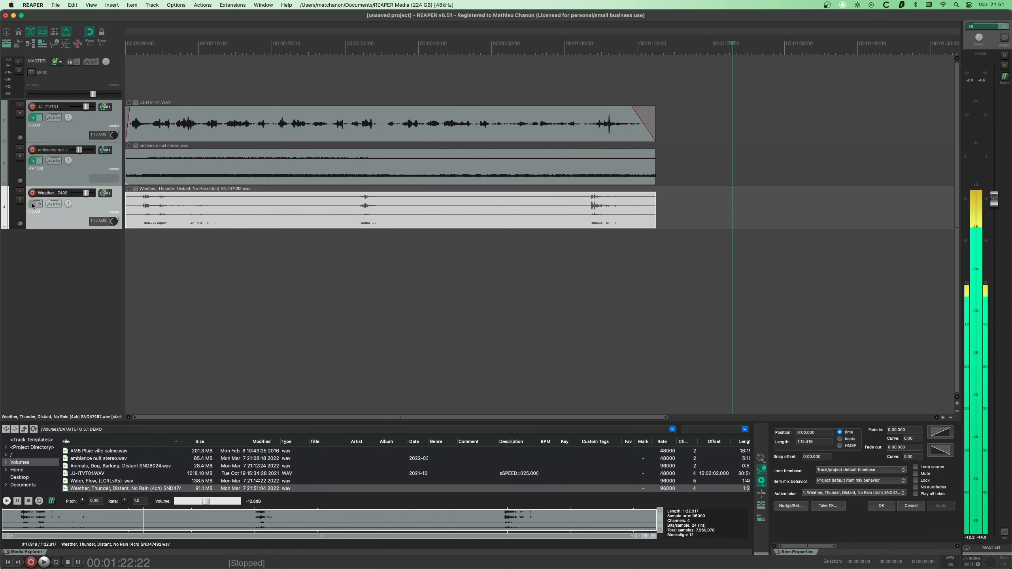
# - Add ReaSurroundPan to the thunder track and set its input channels to 4
pyautogui.click(33, 204)
pyautogui.click(805, 125)
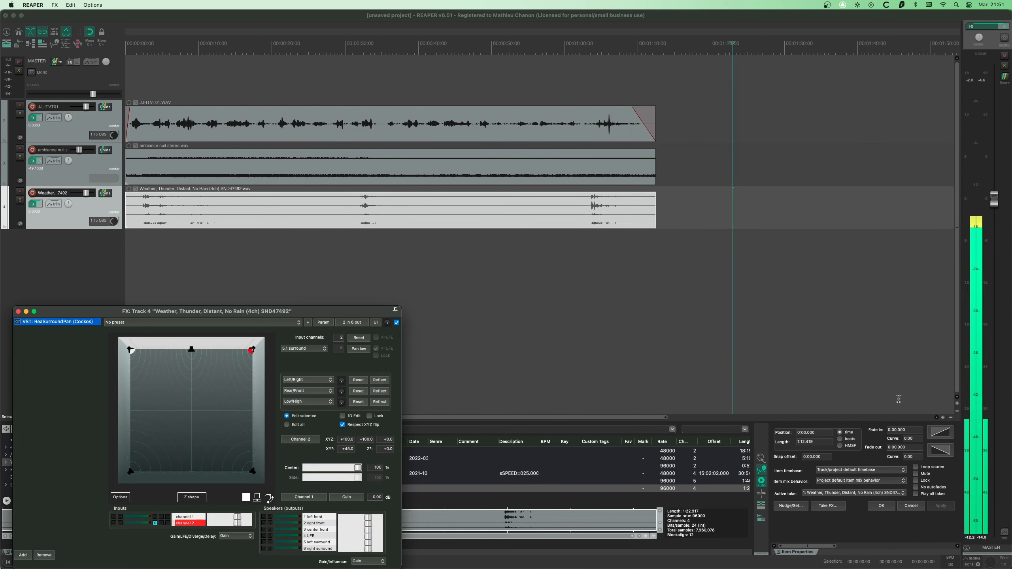
pyautogui.doubleClick(805, 125)
pyautogui.moveTo(327, 315); pyautogui.dragTo(691, 173)
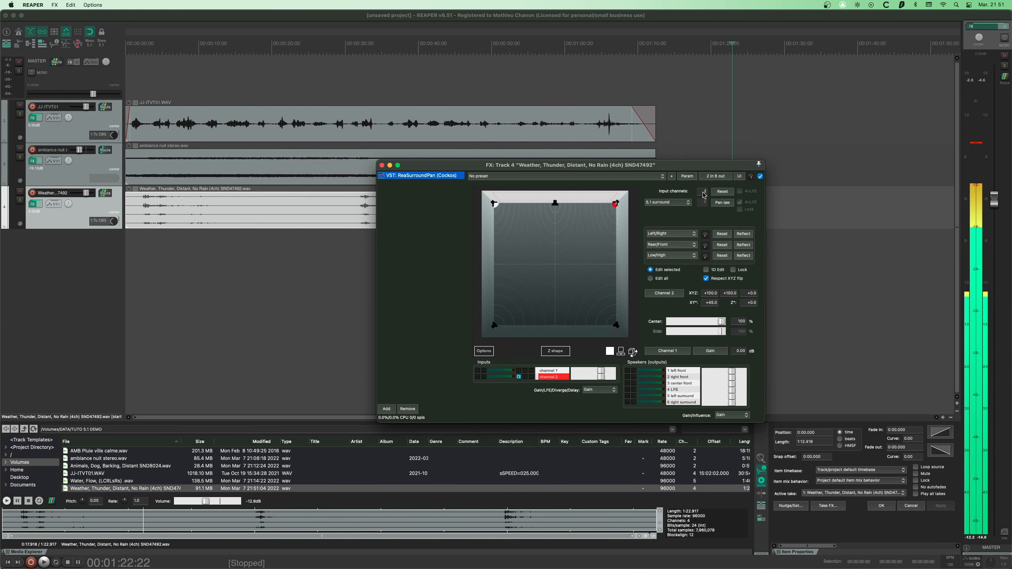
pyautogui.write('4')
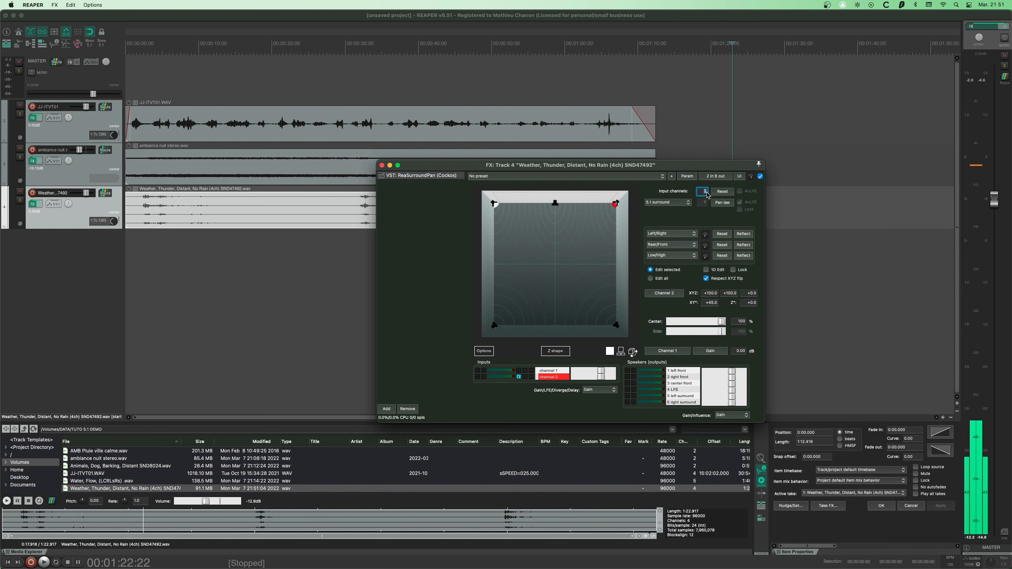
pyautogui.press('Return')
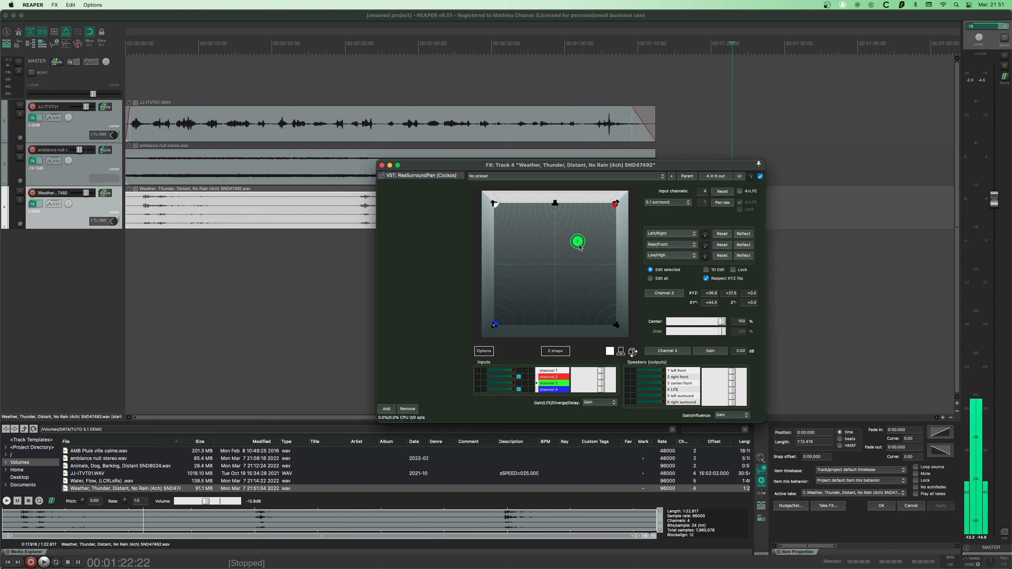
# - Place inputs 1 to 4 on the left front, right front, left surround and right surround speakers of the panner
pyautogui.moveTo(579, 244); pyautogui.dragTo(581, 251)
pyautogui.moveTo(496, 205); pyautogui.dragTo(502, 215)
pyautogui.moveTo(615, 203); pyautogui.dragTo(608, 209)
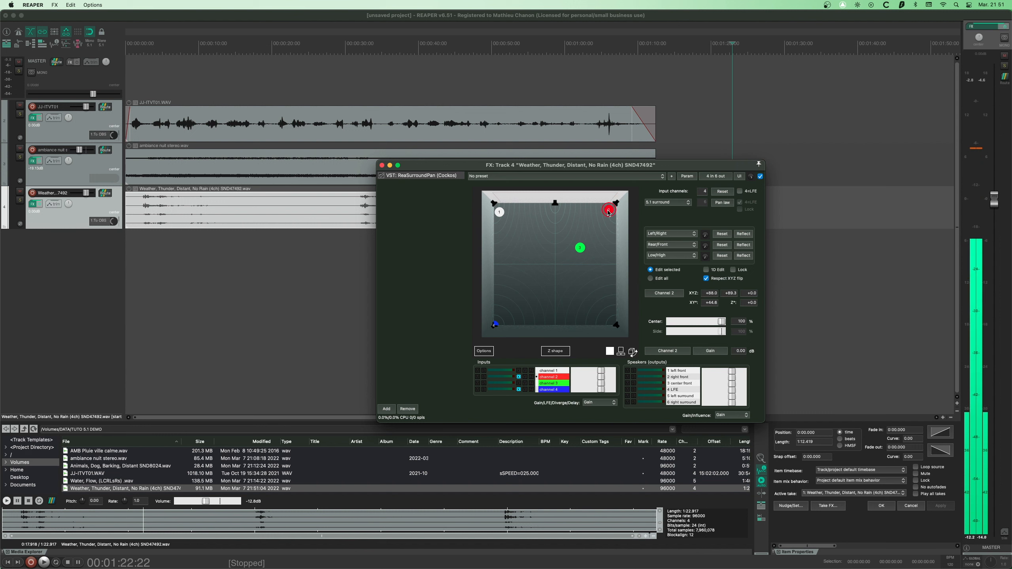
pyautogui.moveTo(579, 247); pyautogui.dragTo(578, 251)
pyautogui.moveTo(495, 323); pyautogui.dragTo(507, 316)
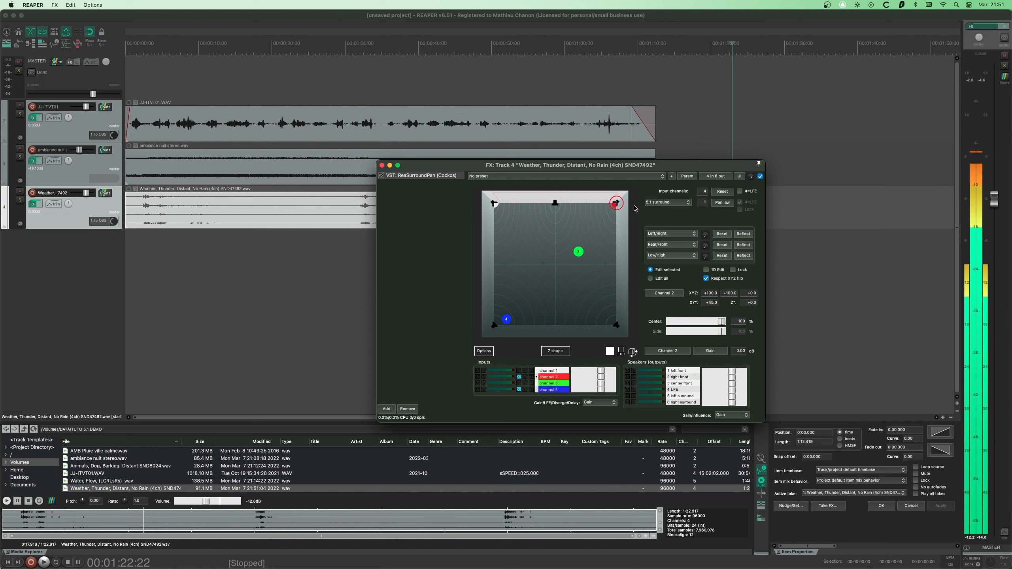
pyautogui.moveTo(506, 321); pyautogui.dragTo(513, 322)
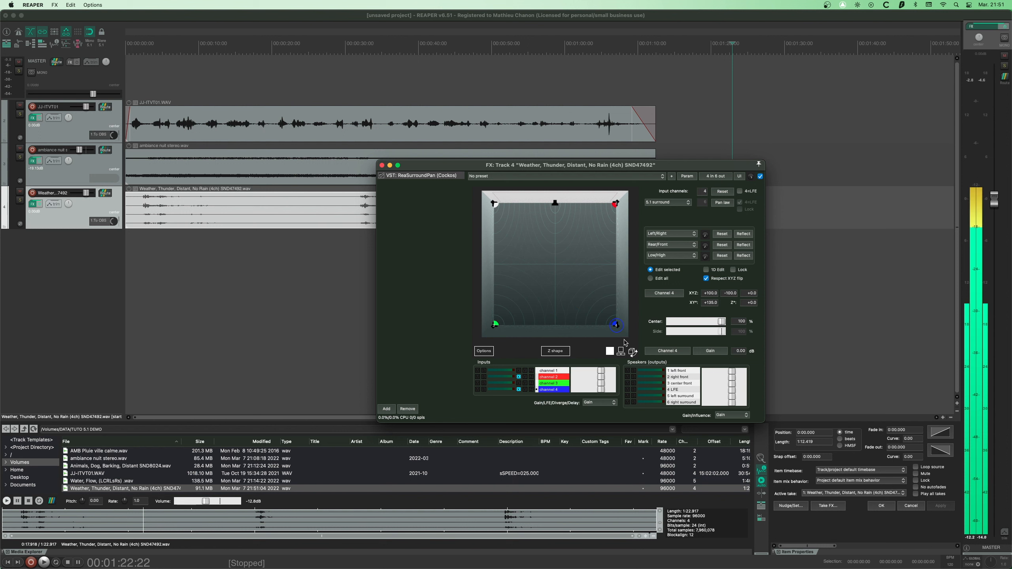
# - Solo the thunder track, play it from just before the first thunderclap, and slightly lower the track volume
pyautogui.click(142, 214)
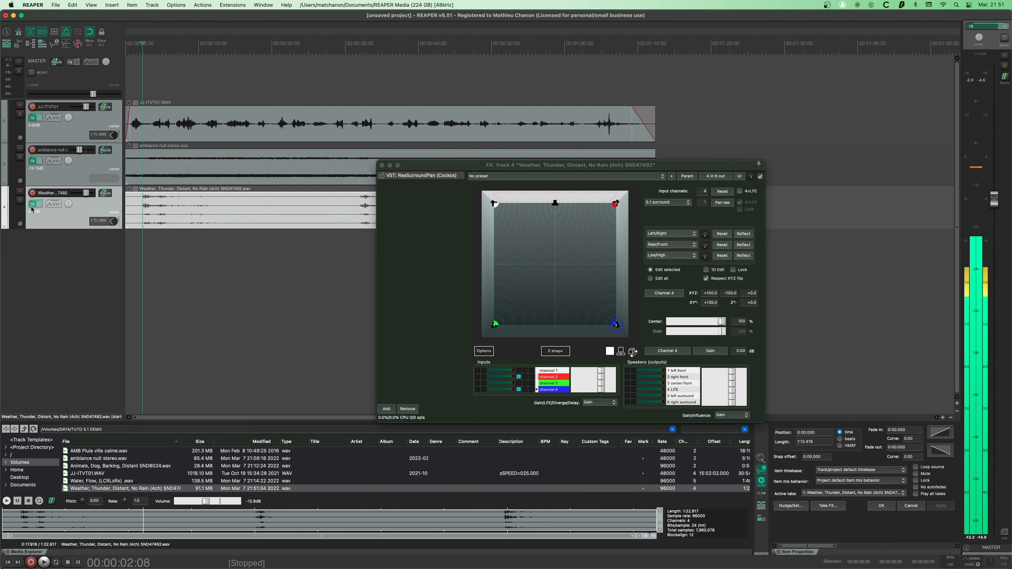
pyautogui.click(19, 199)
pyautogui.press('space')
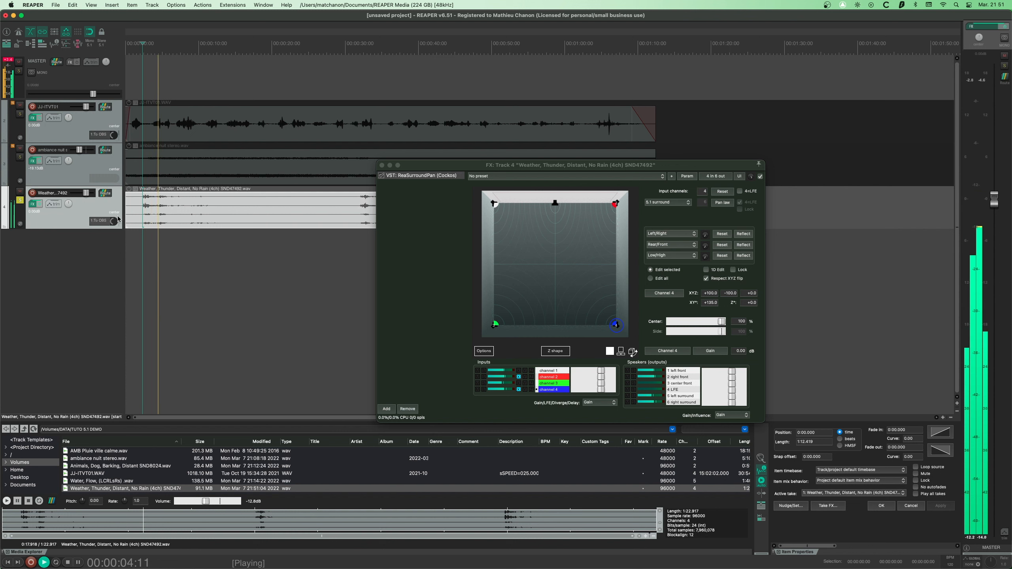
pyautogui.moveTo(85, 196); pyautogui.dragTo(82, 195)
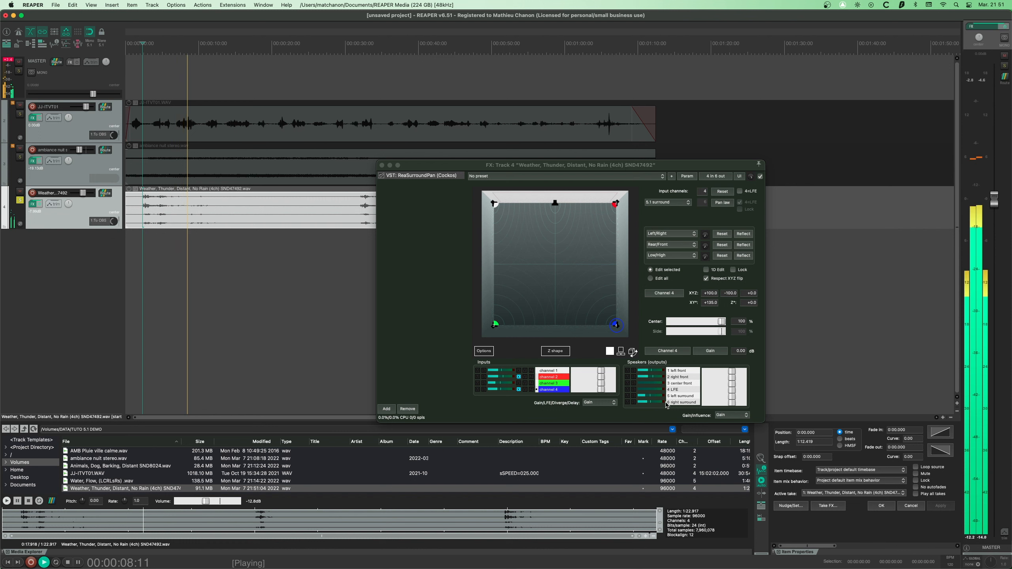
pyautogui.press('space')
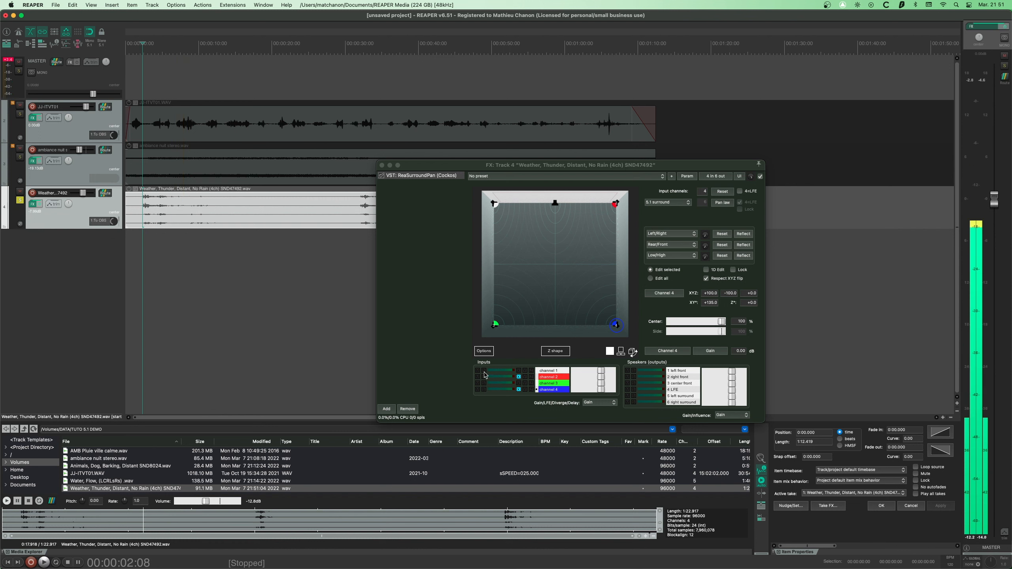
# - Solo each of the four panner inputs in turn during playback to check which speaker output receives it
pyautogui.click(484, 370)
pyautogui.press('space')
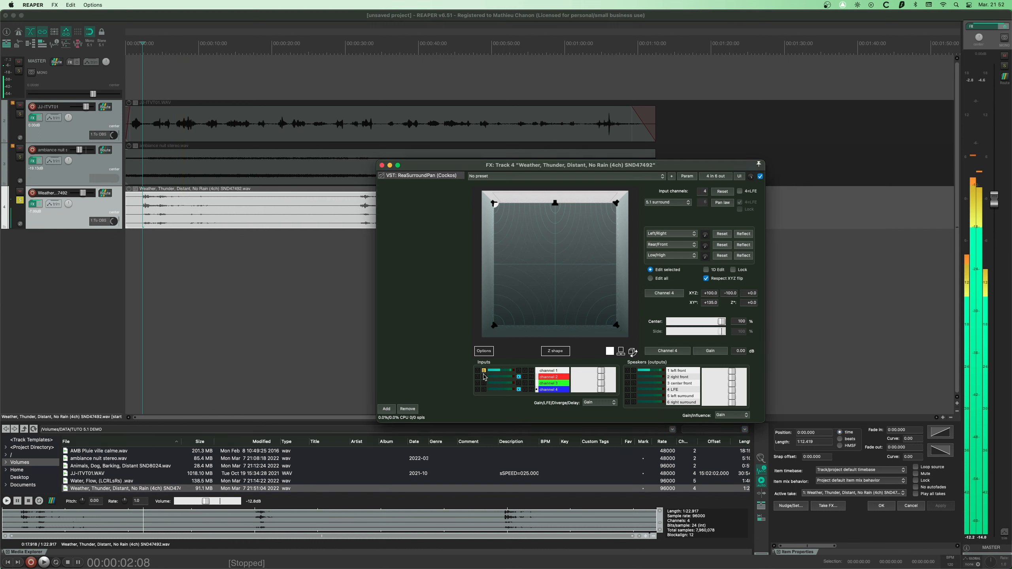
pyautogui.click(483, 377)
pyautogui.press('space')
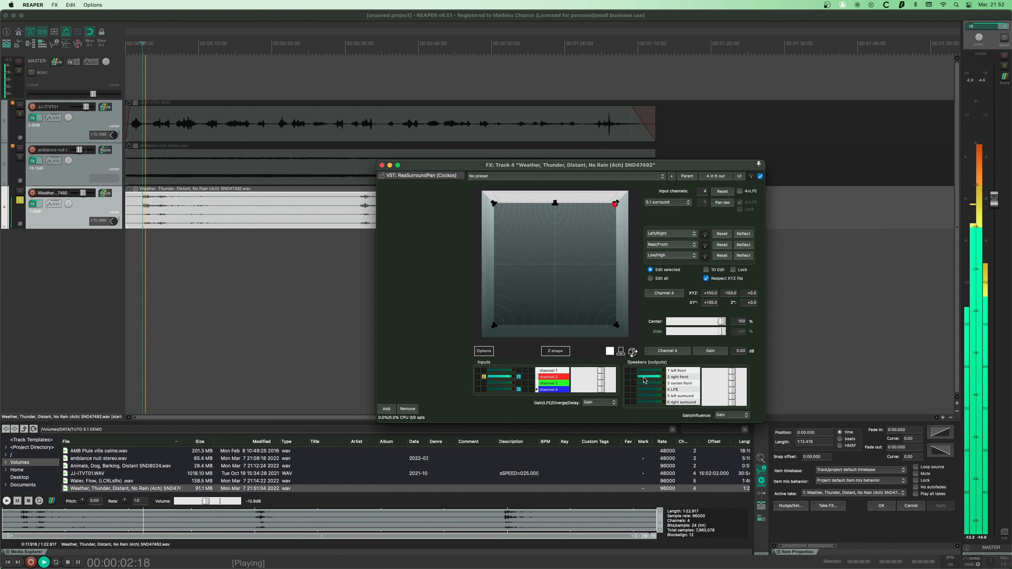
pyautogui.click(484, 383)
pyautogui.press('space')
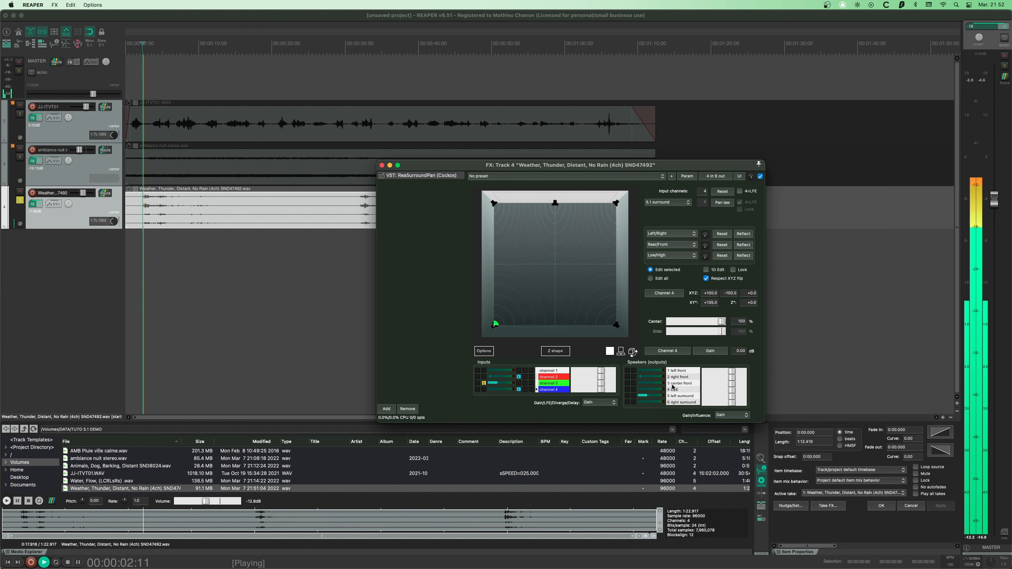
pyautogui.press('space')
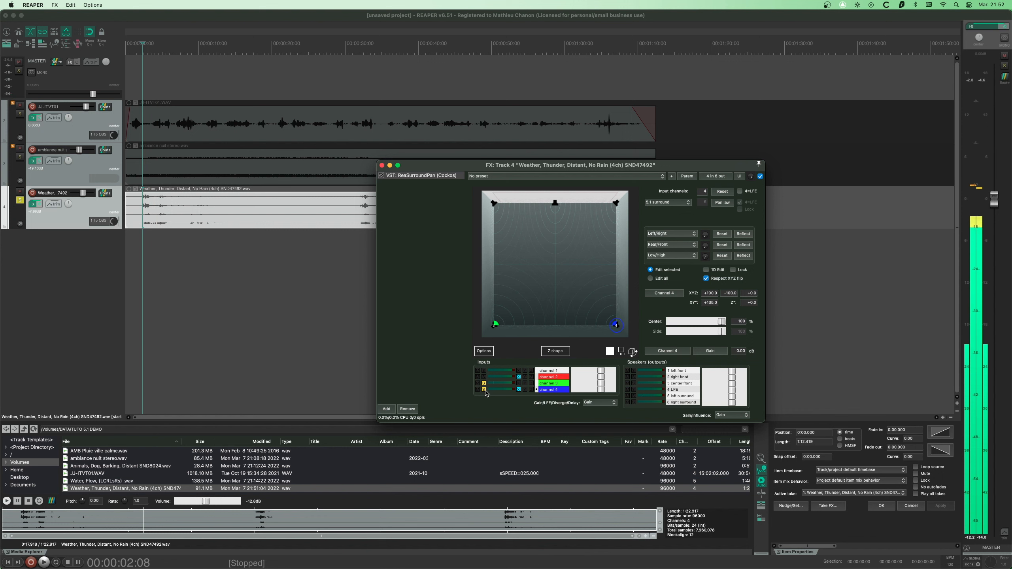
pyautogui.click(483, 389)
pyautogui.press('space')
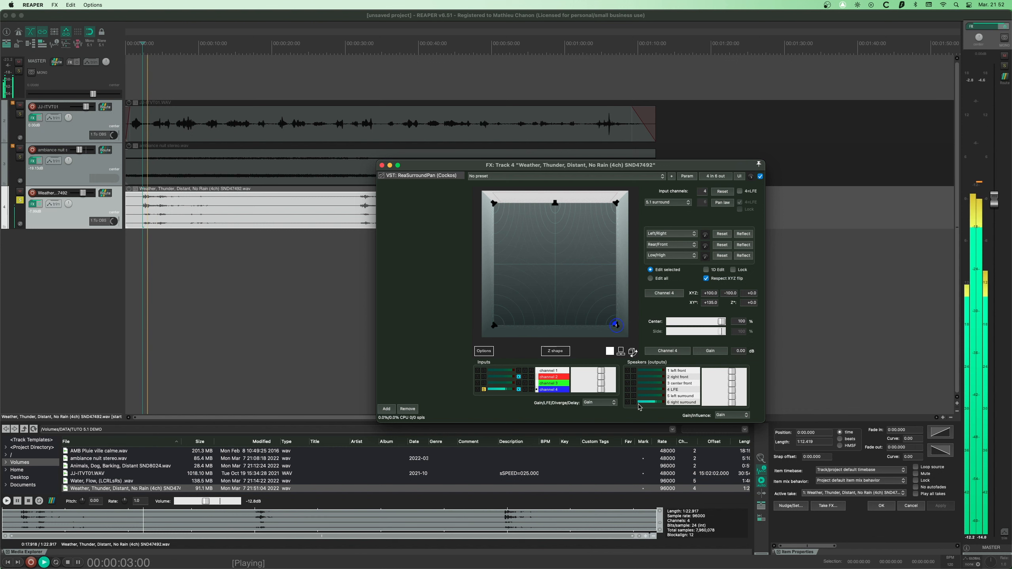
pyautogui.click(483, 390)
pyautogui.press('space')
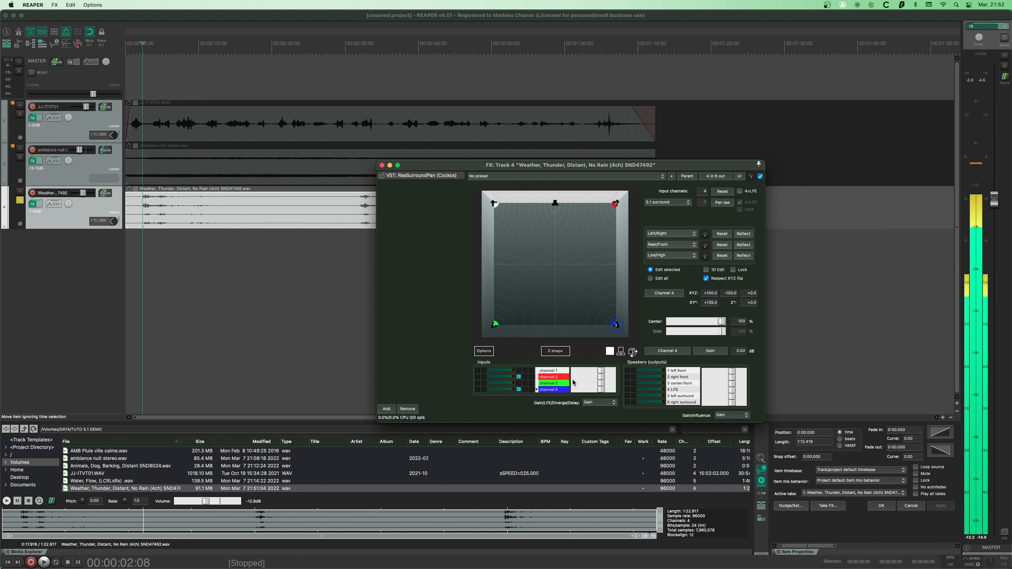
# - Switch the panner's input faders to LFE, set channel 2's LFE level to about -27.6 dB, and play the thunder
pyautogui.click(597, 402)
pyautogui.click(594, 412)
pyautogui.moveTo(575, 377); pyautogui.dragTo(584, 380)
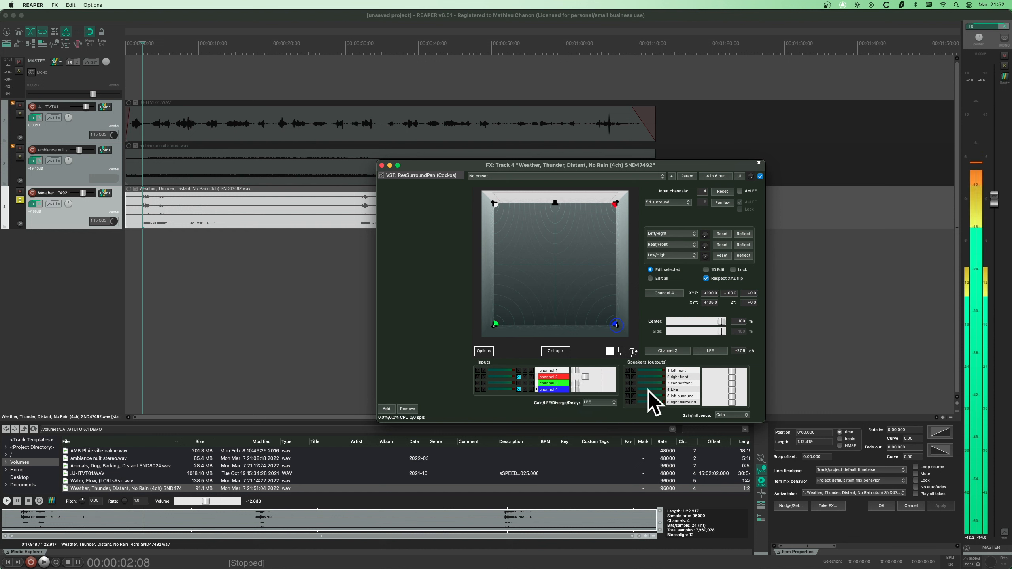
pyautogui.press('space')
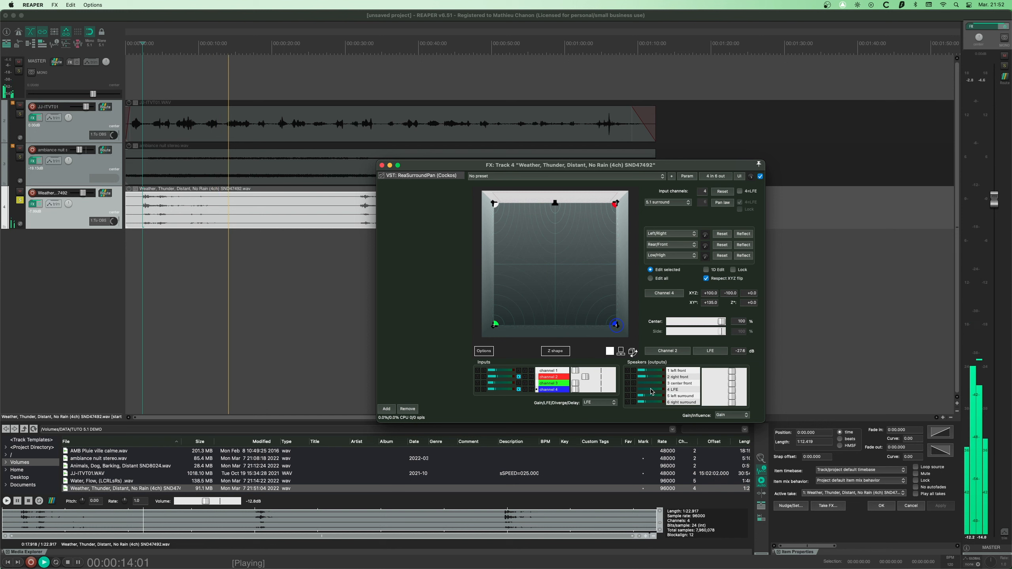
# - Unsolo the thunder track, listen to it with the dialogue and ambience tracks, and stop playback
pyautogui.click(20, 202)
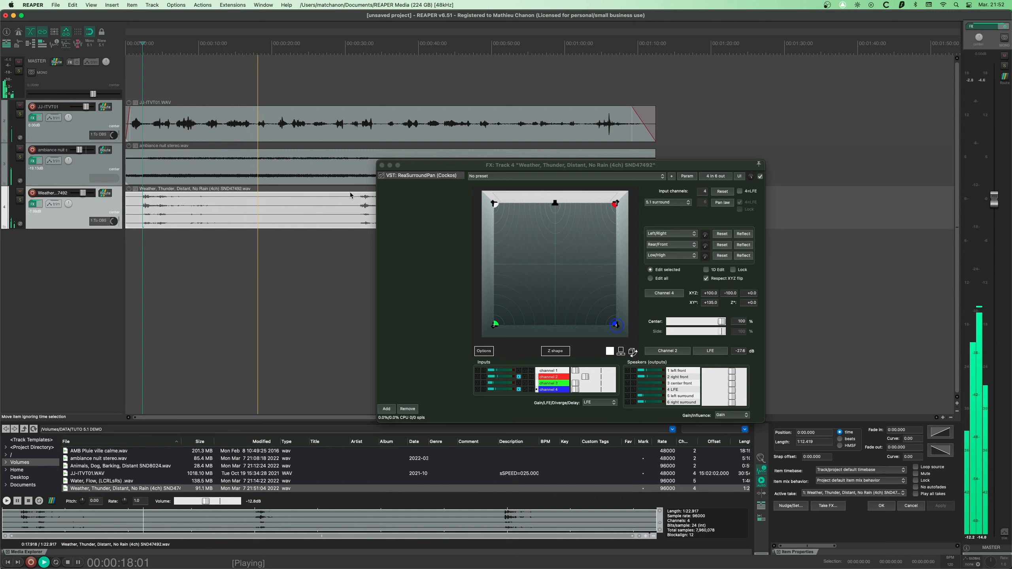
pyautogui.moveTo(454, 167); pyautogui.dragTo(485, 241)
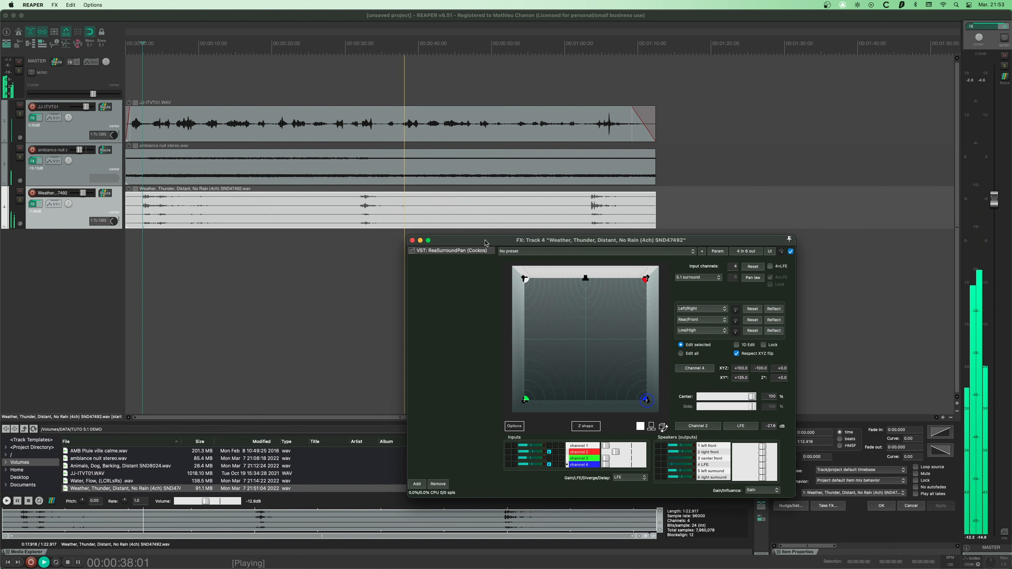
pyautogui.press('space')
# - Turn on automatic updating of the panner's inputs when sending track names or colors change
pyautogui.moveTo(572, 242); pyautogui.dragTo(609, 153)
pyautogui.click(550, 337)
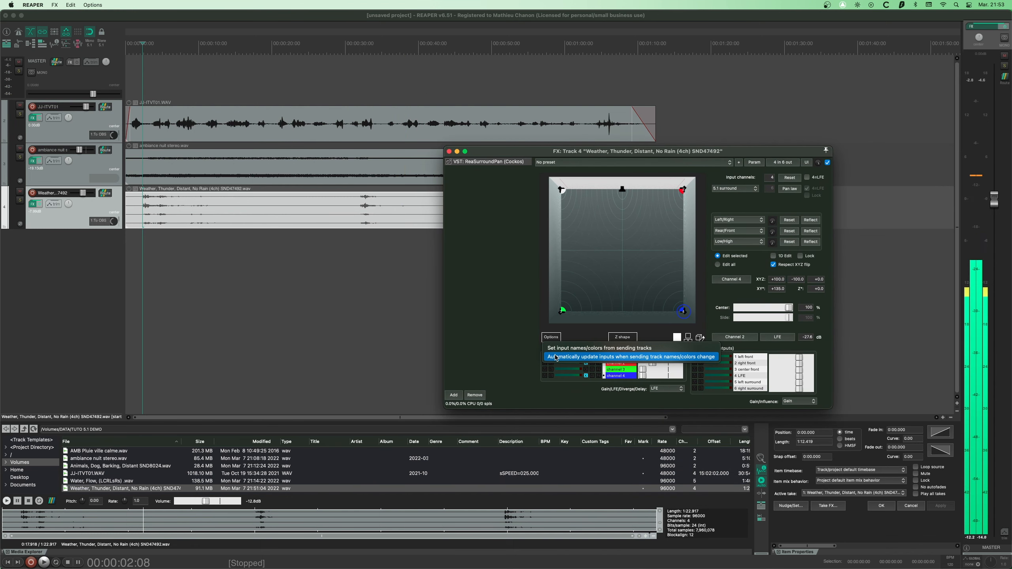
pyautogui.click(621, 357)
# - Save the panner settings as a preset named "Quadri to 5.1" and close the panner
pyautogui.click(739, 163)
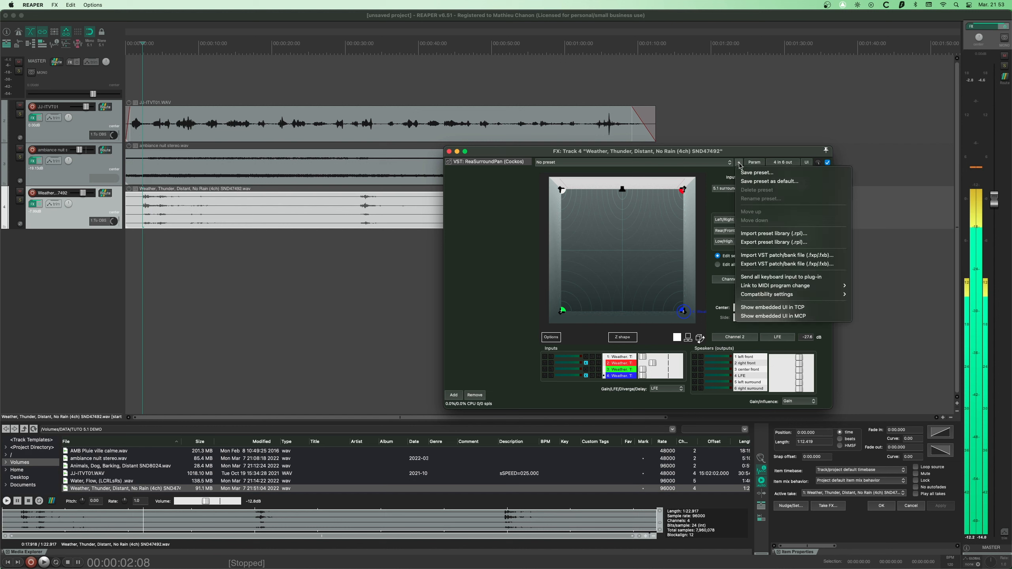
pyautogui.click(741, 172)
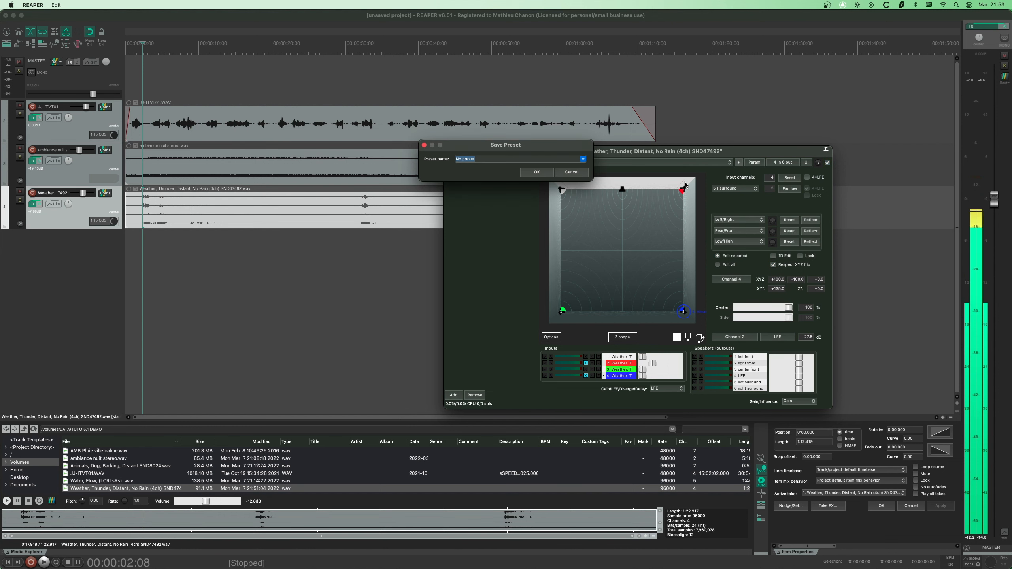
pyautogui.write('Quad')
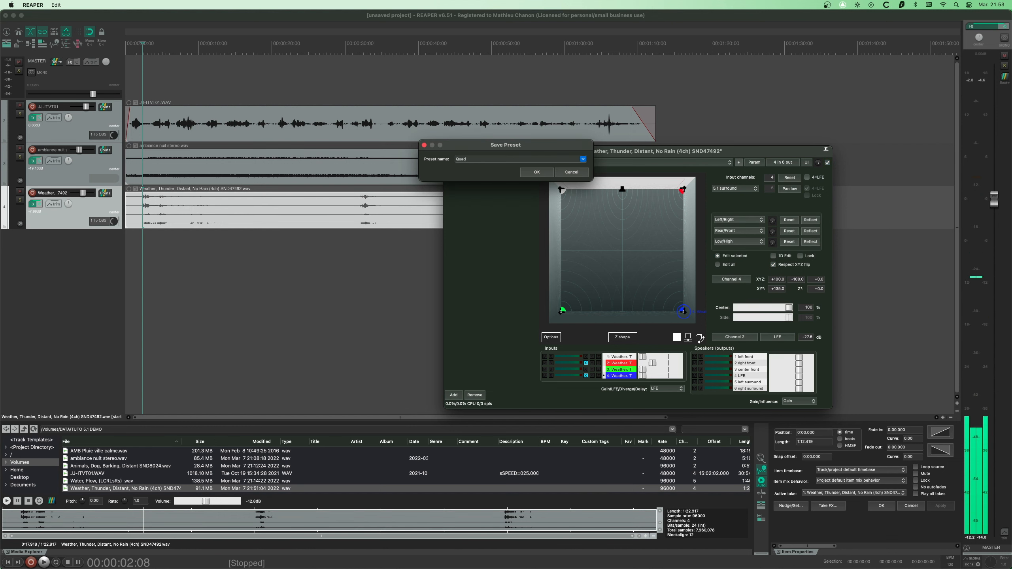
pyautogui.press('Return')
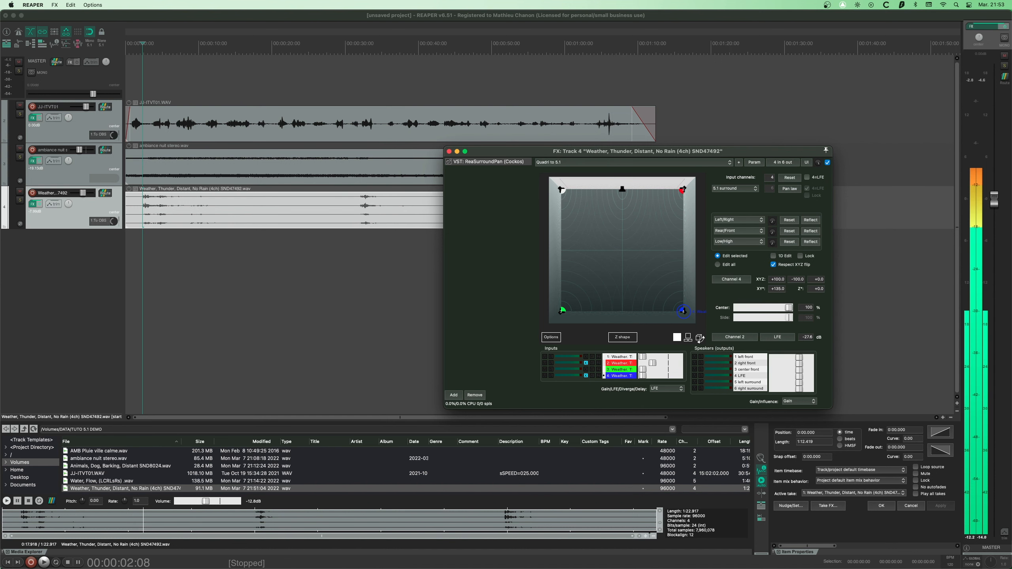
pyautogui.click(447, 153)
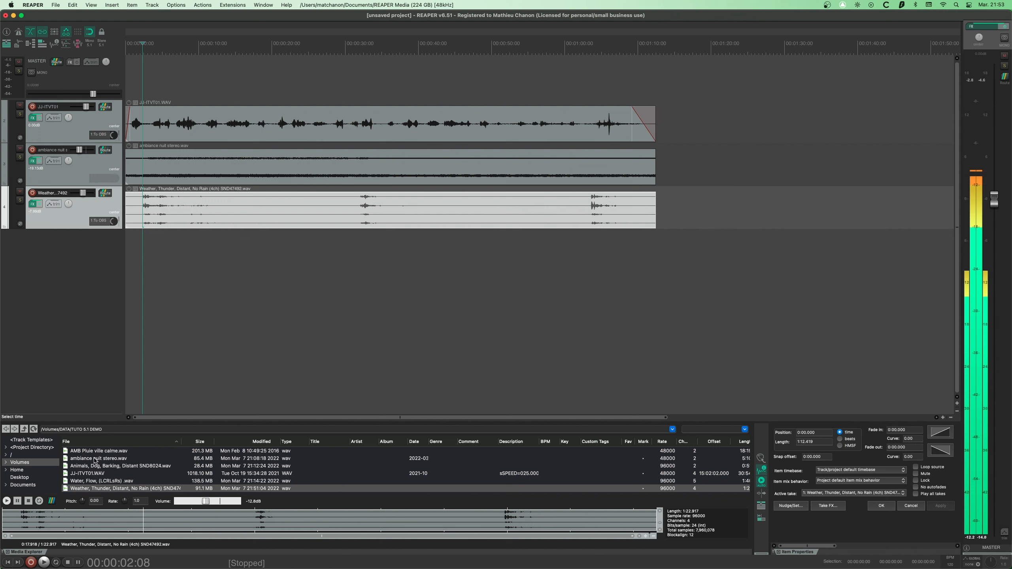
# - Insert the 5-channel file Water, Flow, (LCRLsRs) .wav on a new track below the thunder track
pyautogui.hscroll(2, 96, 461)
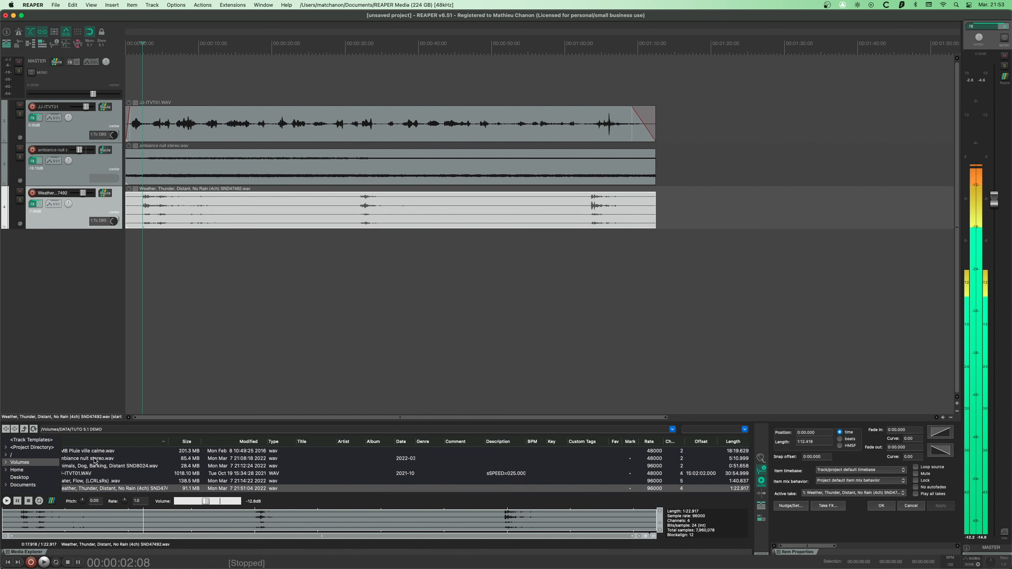
pyautogui.hscroll(-2, 97, 464)
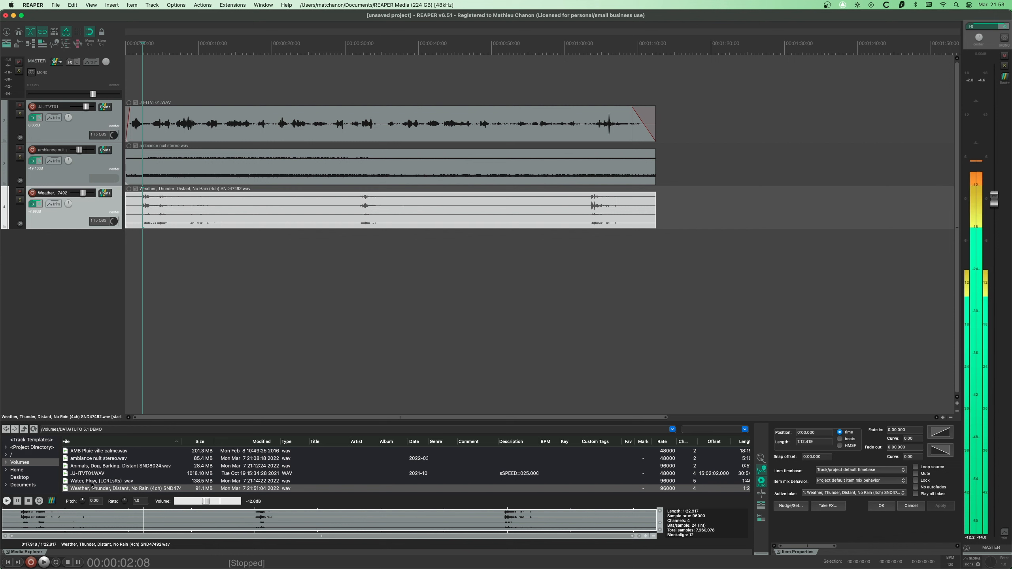
pyautogui.moveTo(107, 483); pyautogui.dragTo(105, 485)
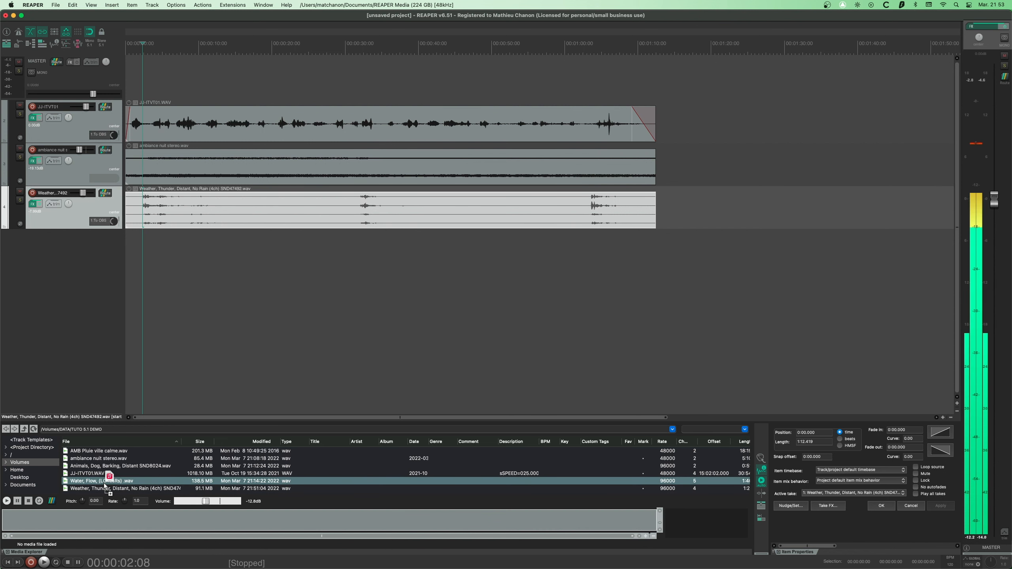
pyautogui.moveTo(76, 316); pyautogui.dragTo(75, 307)
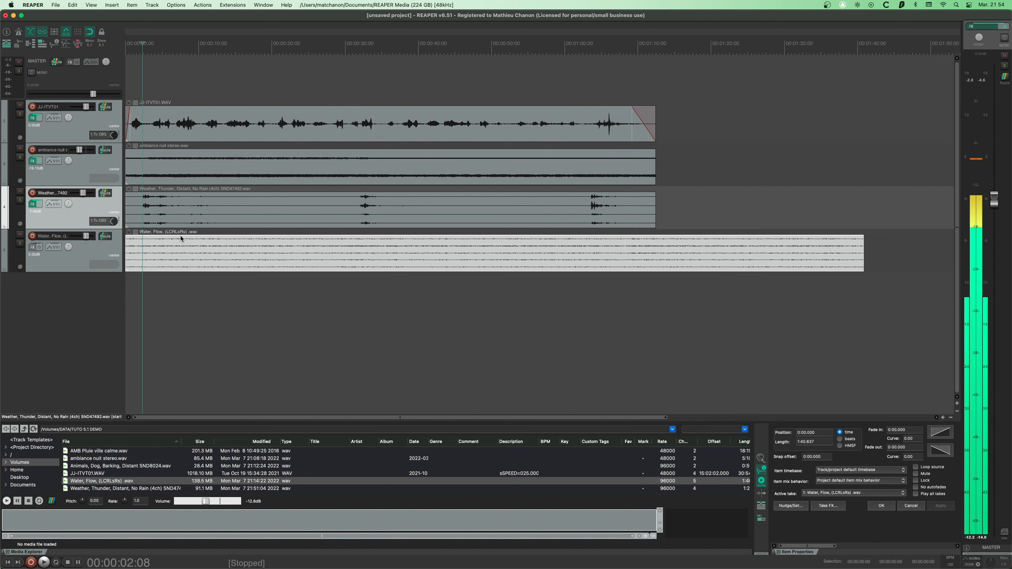
# - Add a send from the water track to the To OBS track and set its audio source to a multichannel one
pyautogui.click(105, 237)
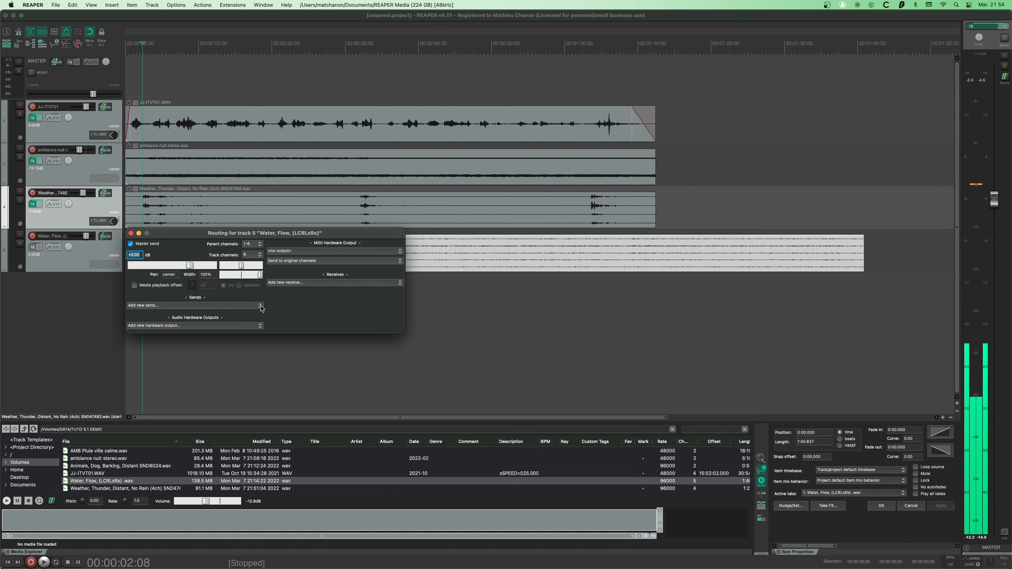
pyautogui.click(213, 305)
pyautogui.click(212, 315)
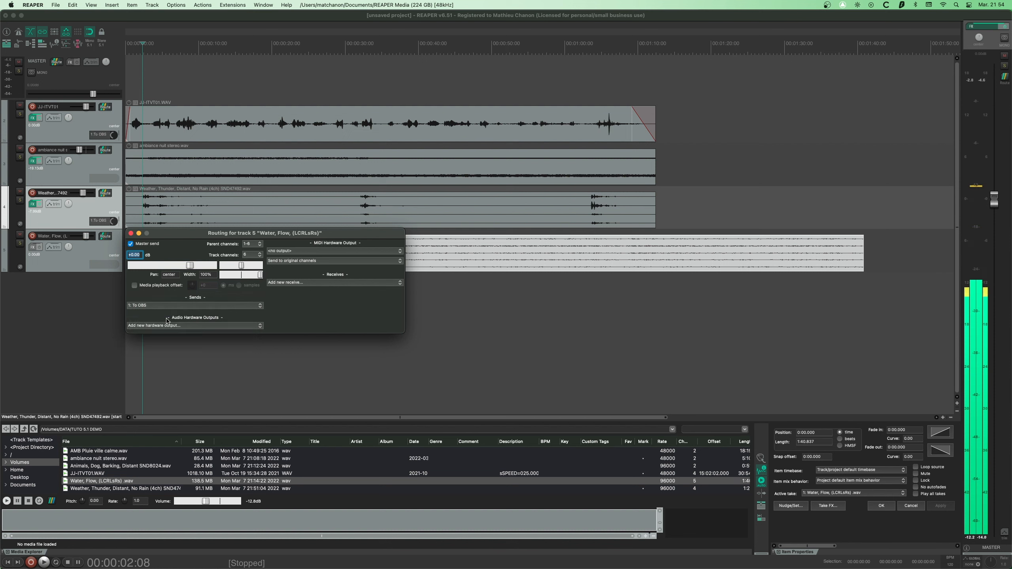
pyautogui.click(162, 343)
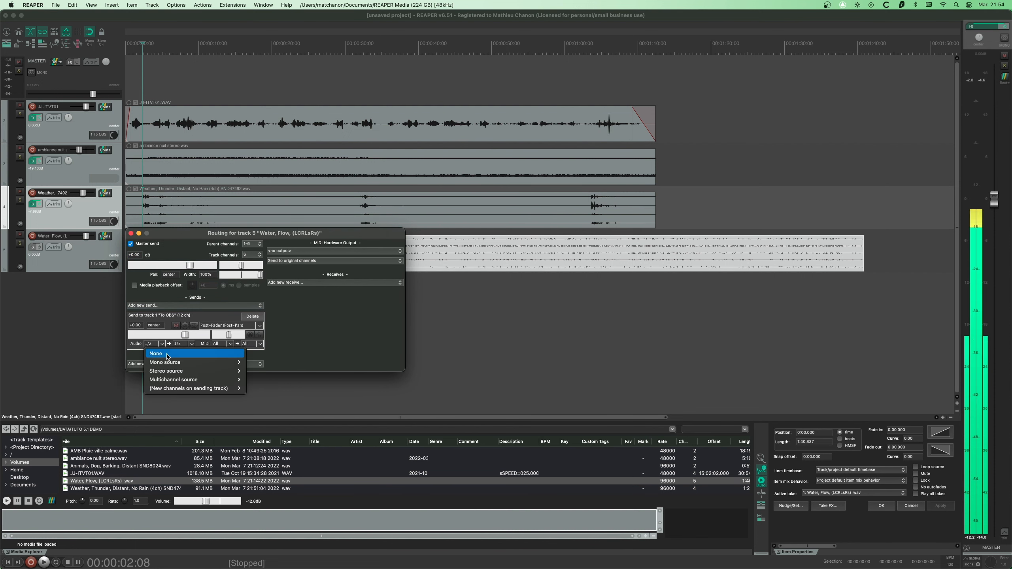
pyautogui.moveTo(182, 380)
pyautogui.moveTo(270, 388)
pyautogui.click(304, 388)
pyautogui.click(131, 233)
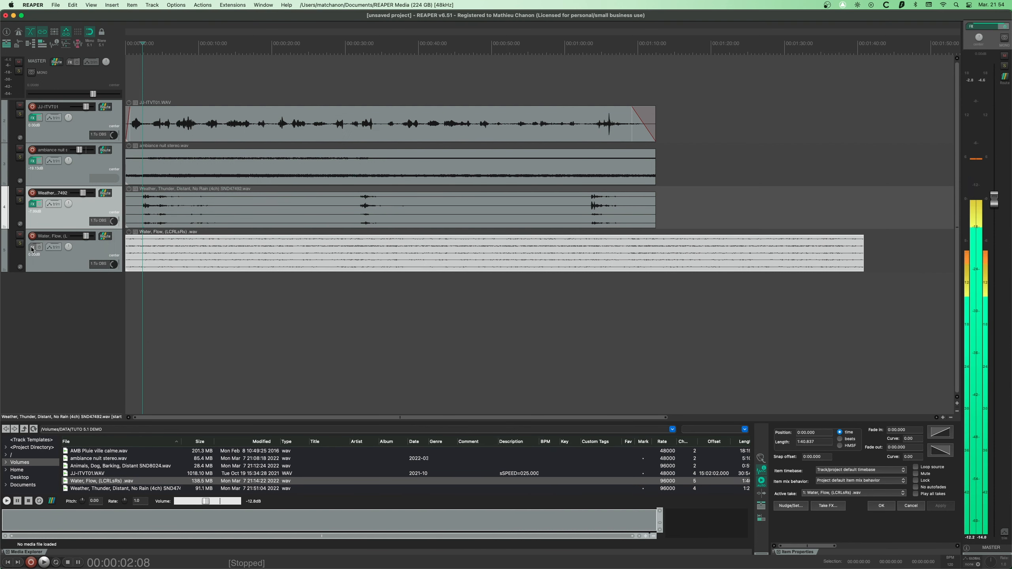
# - Add ReaSurroundPan to the water track and move its window clear of the media browser
pyautogui.click(32, 247)
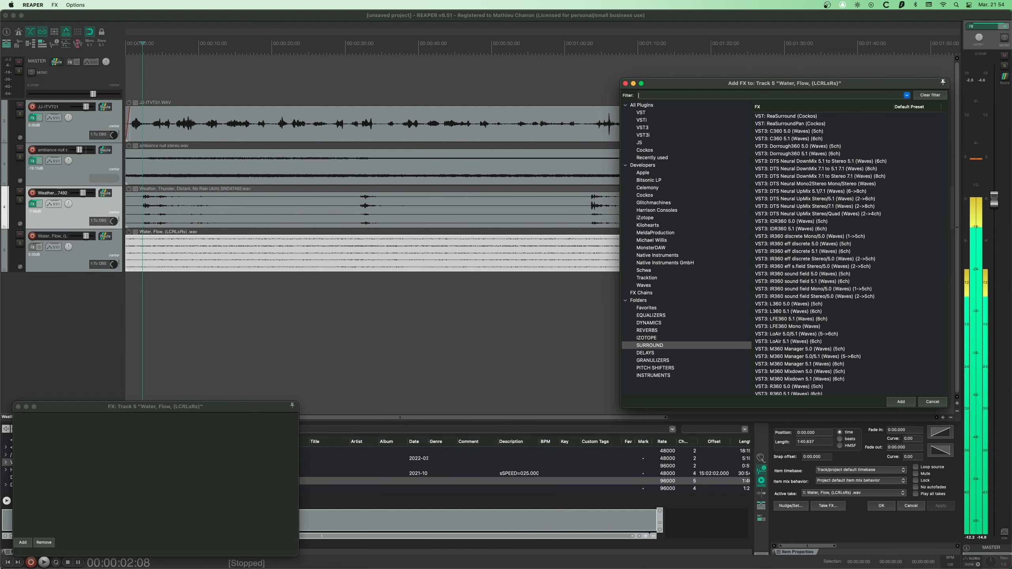
pyautogui.click(788, 124)
pyautogui.click(900, 401)
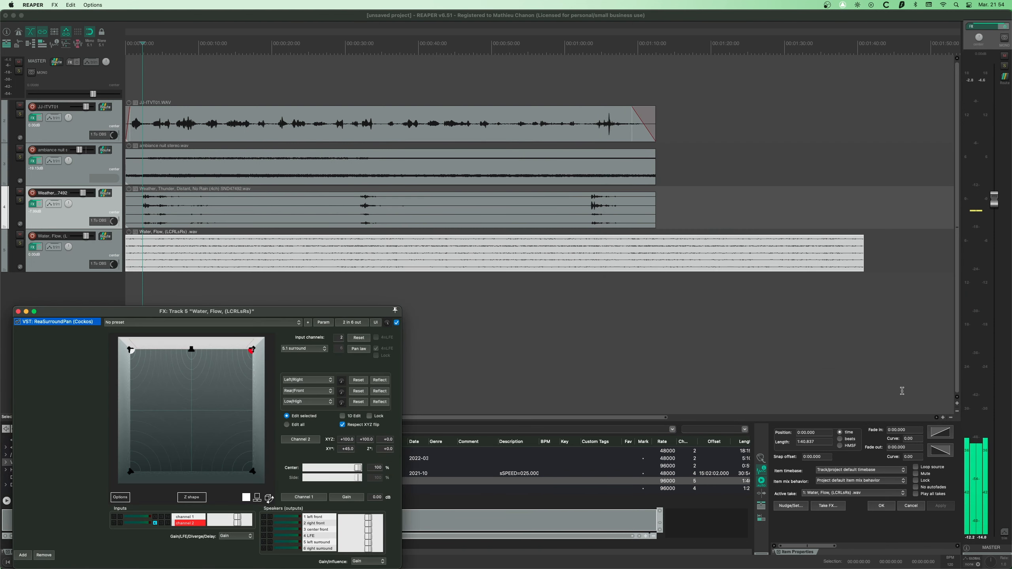
pyautogui.press('space')
pyautogui.moveTo(307, 319); pyautogui.dragTo(764, 143)
pyautogui.press('space')
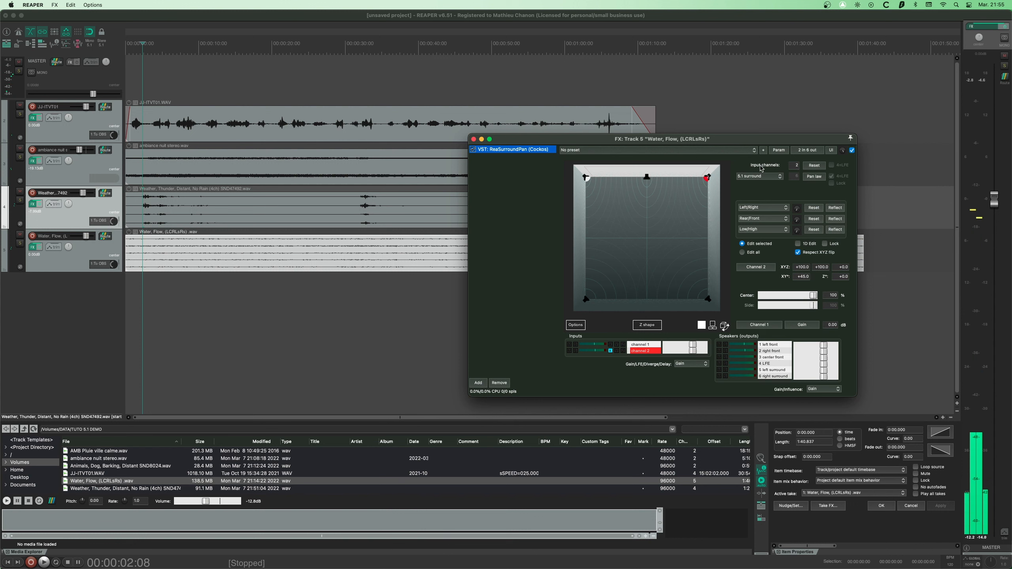
# - Set the panner to 6 input channels and name its inputs from the sending tracks
pyautogui.click(792, 166)
pyautogui.write('5')
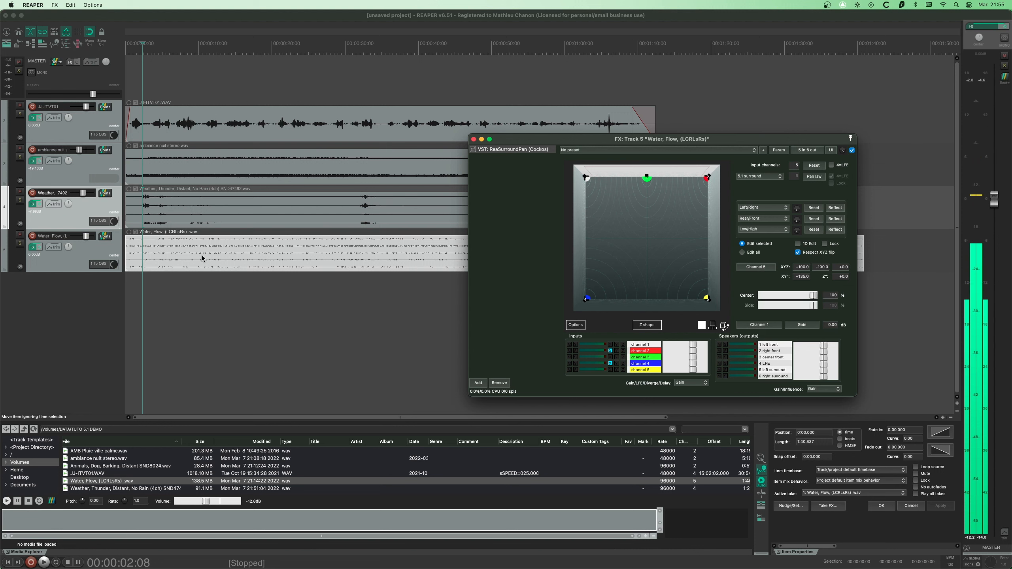
pyautogui.click(795, 166)
pyautogui.write('6')
pyautogui.press('Return')
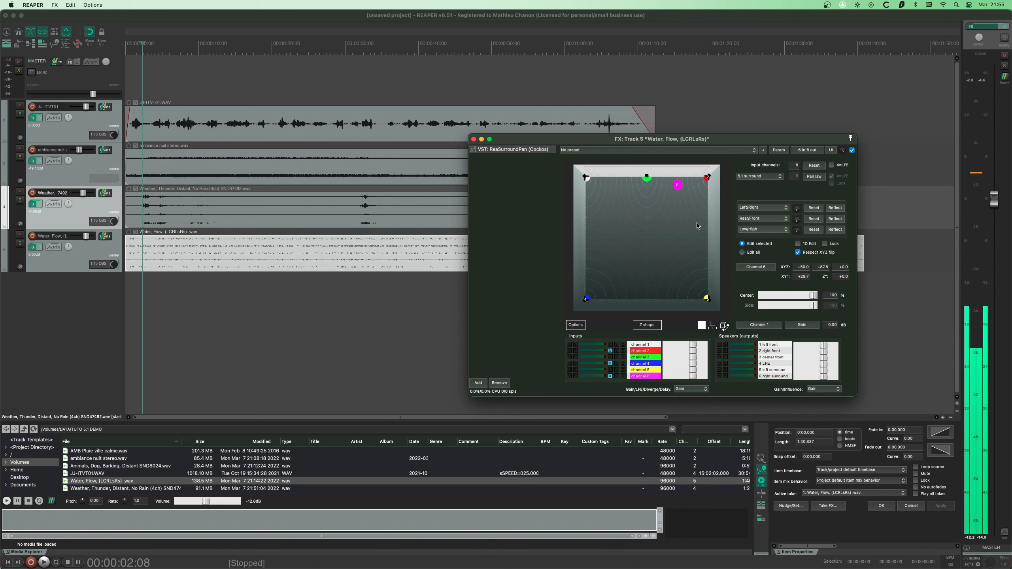
pyautogui.click(572, 327)
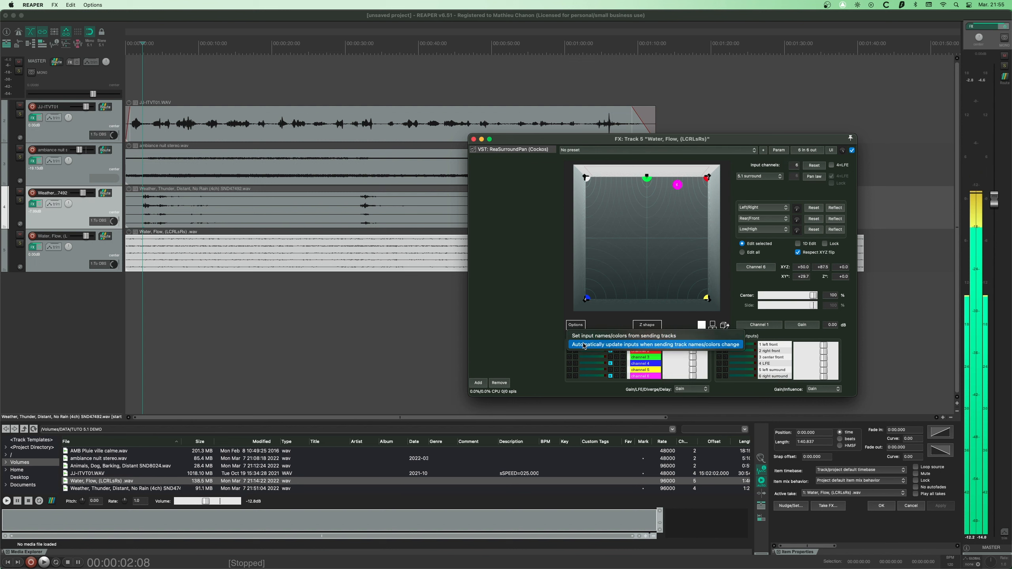
pyautogui.click(586, 336)
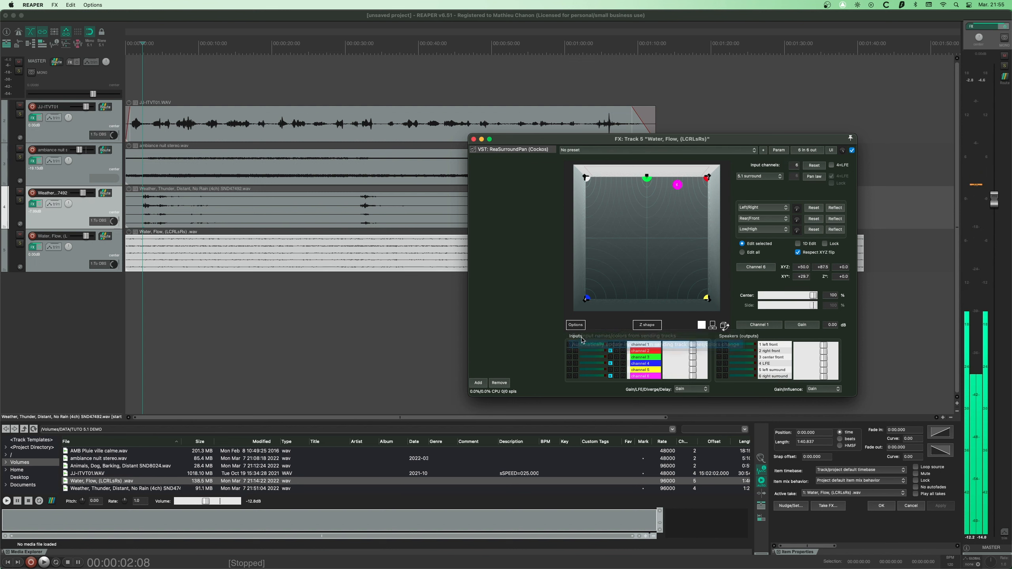
# - Examine how the track channels map to the panner's inputs in the plug-in pin connector
pyautogui.click(805, 150)
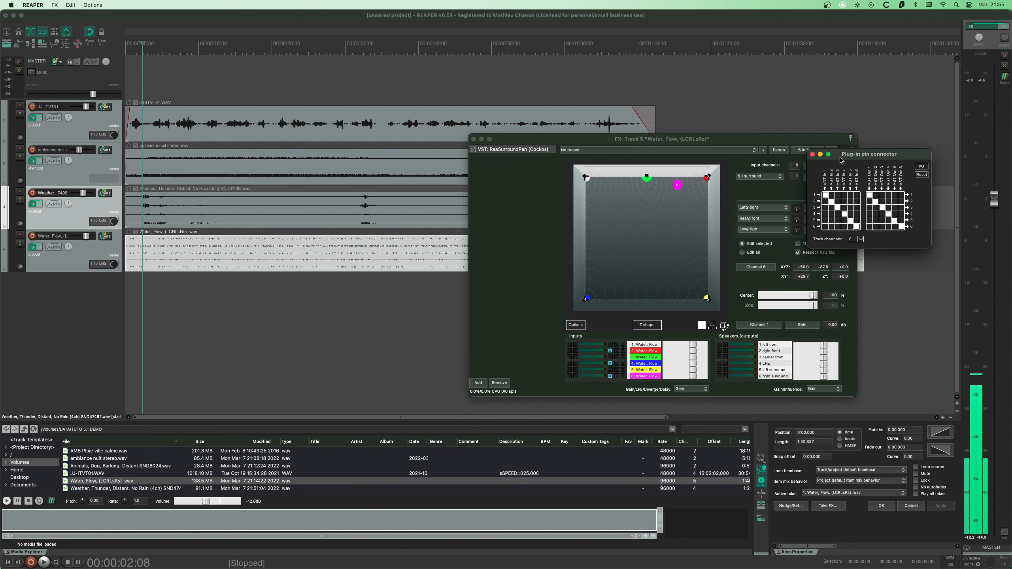
pyautogui.moveTo(845, 157); pyautogui.dragTo(769, 174)
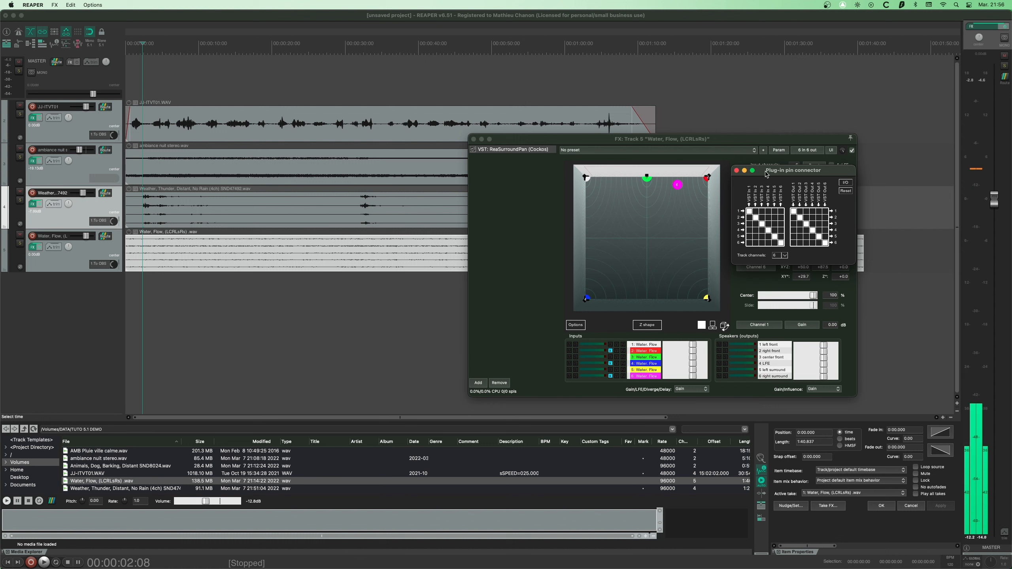
pyautogui.click(737, 170)
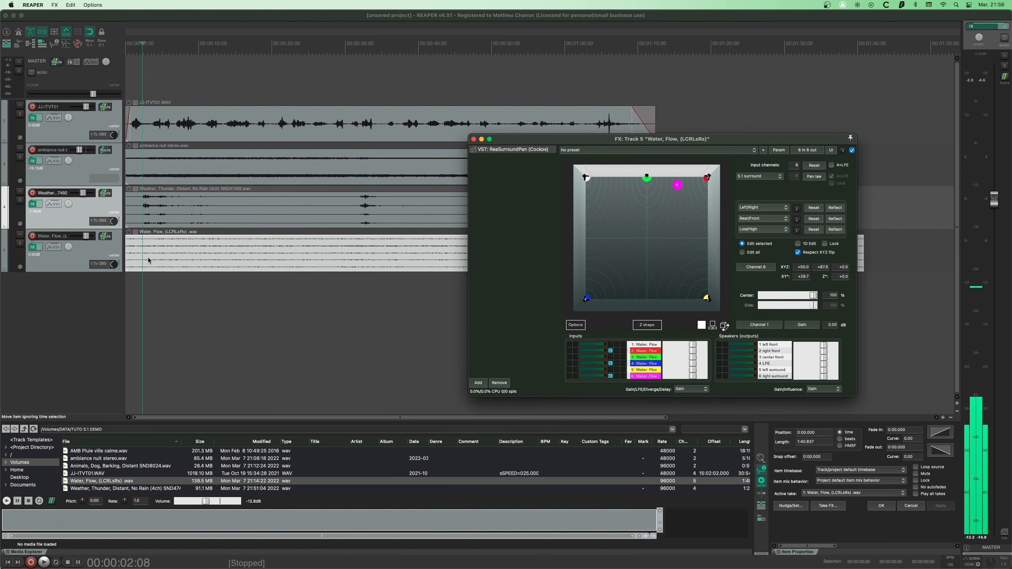
# - Play the project, lower the water track's volume to about -17.7 dB, and solo the panner's input 2 to check its position
pyautogui.press('space')
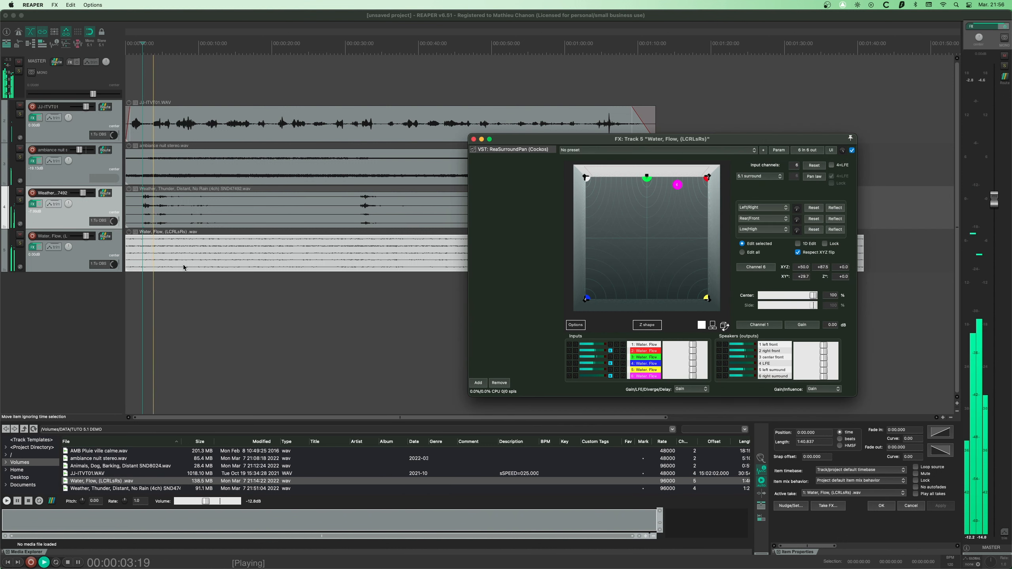
pyautogui.moveTo(85, 236); pyautogui.dragTo(80, 237)
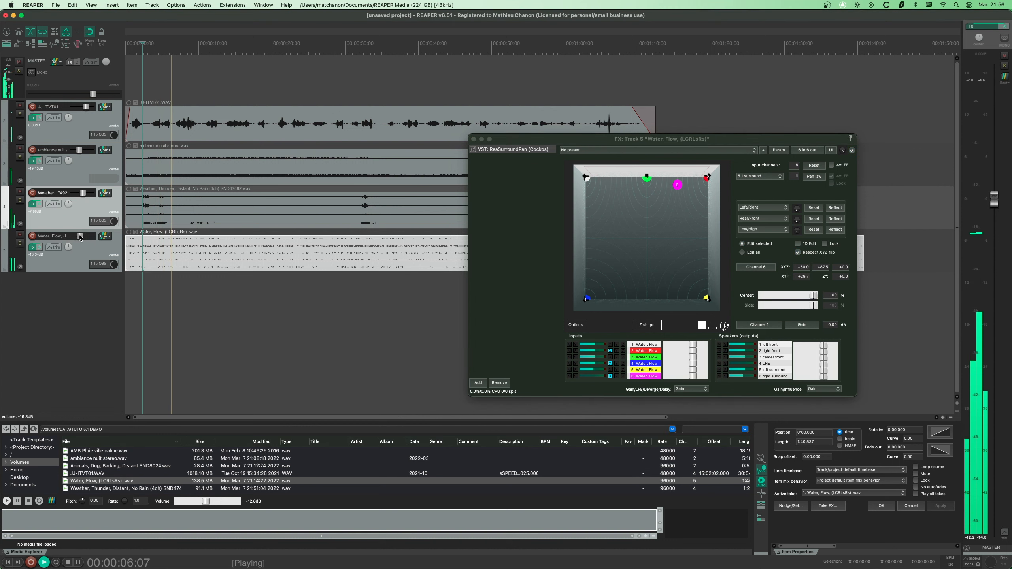
pyautogui.click(576, 354)
pyautogui.click(576, 351)
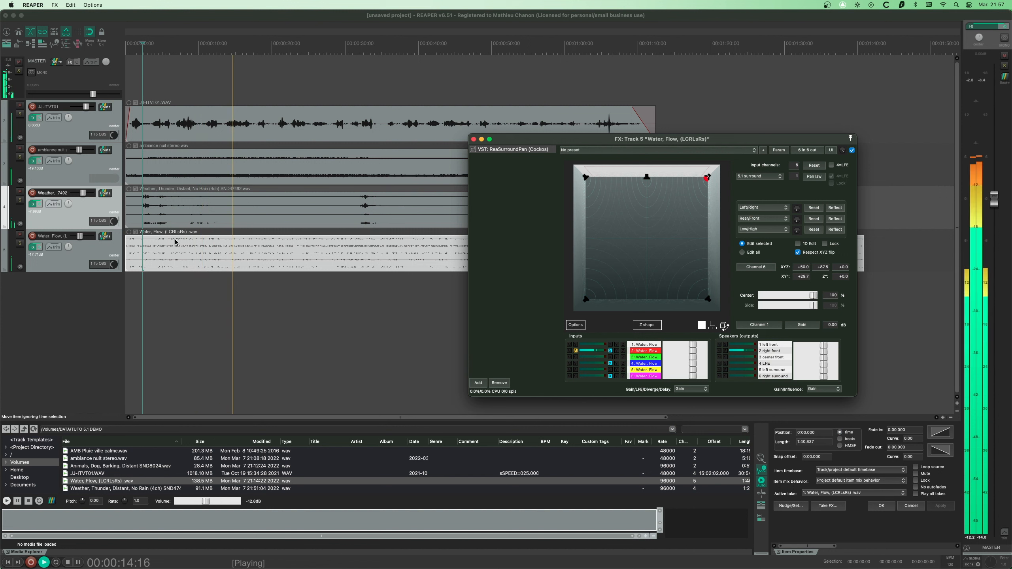
pyautogui.moveTo(705, 177)
pyautogui.mouseDown()
pyautogui.moveTo(647, 180)
pyautogui.moveTo(694, 201)
pyautogui.moveTo(708, 180)
pyautogui.mouseUp()
pyautogui.press('space')
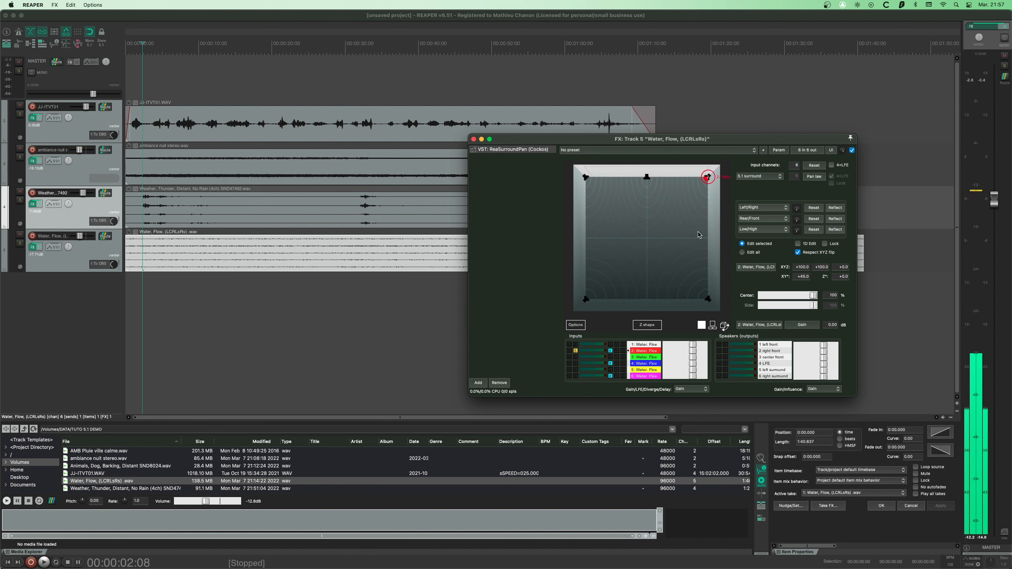
# - Remap the panner's input pins: track channel 2 to input 3, 3 to input 2, 4 to input 5, and 5 to input 6
pyautogui.click(802, 152)
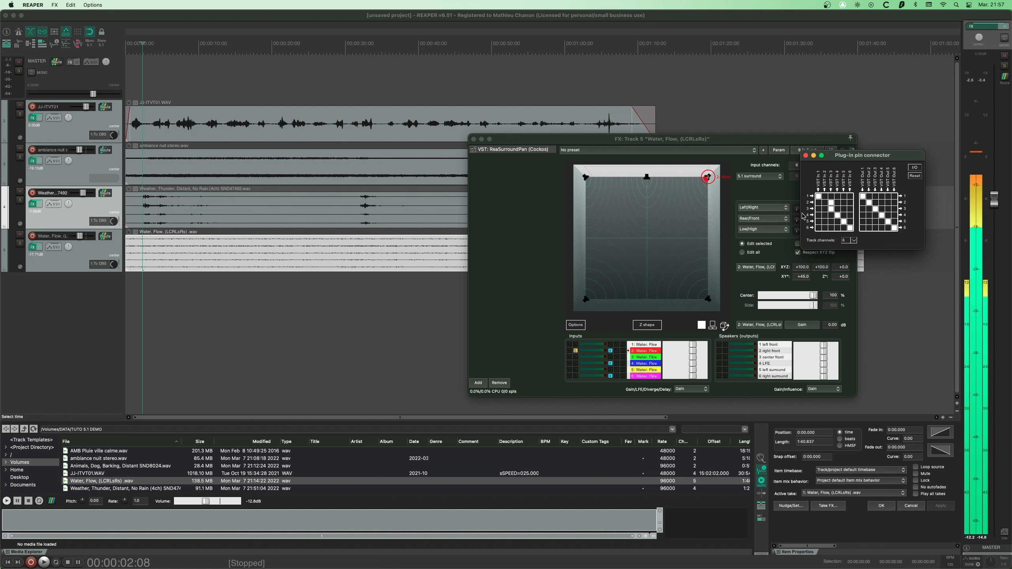
pyautogui.click(828, 208)
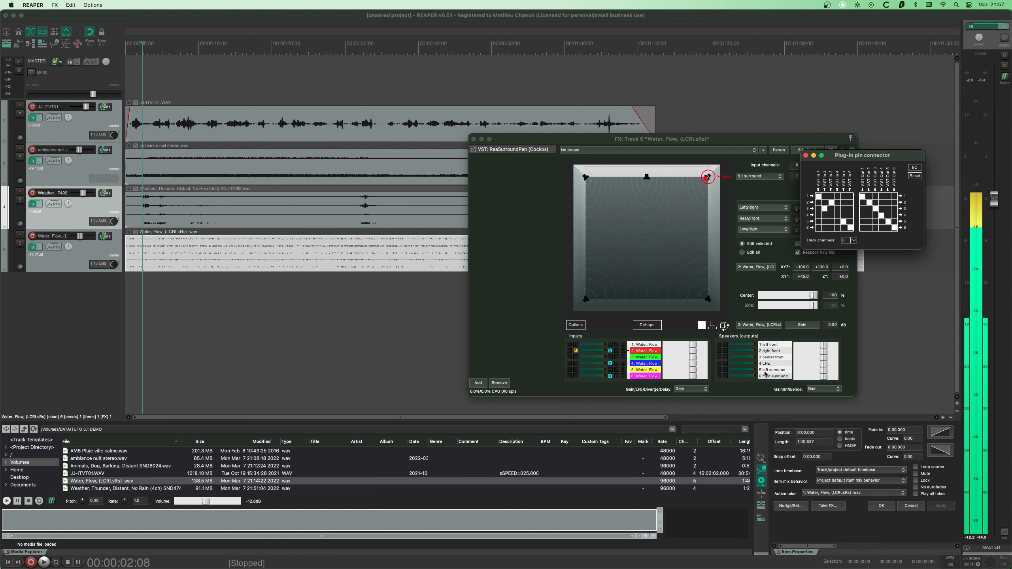
pyautogui.click(843, 216)
pyautogui.click(850, 228)
pyautogui.click(804, 154)
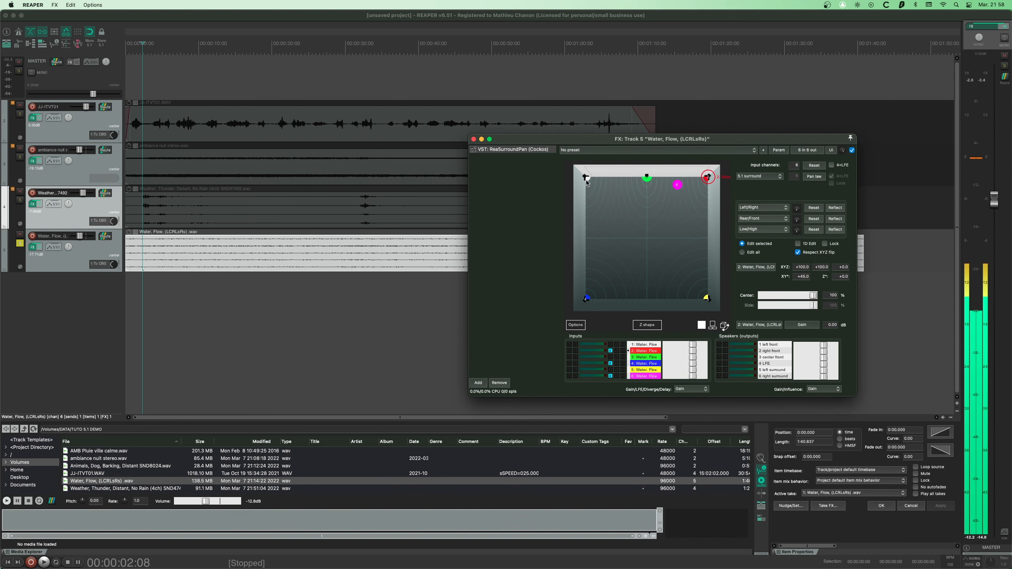
# - Shift inputs 1, 4, 5 and 6 inward in the surround field and assign input 4 as the LFE
pyautogui.moveTo(587, 179); pyautogui.dragTo(592, 187)
pyautogui.click(707, 178)
pyautogui.click(646, 179)
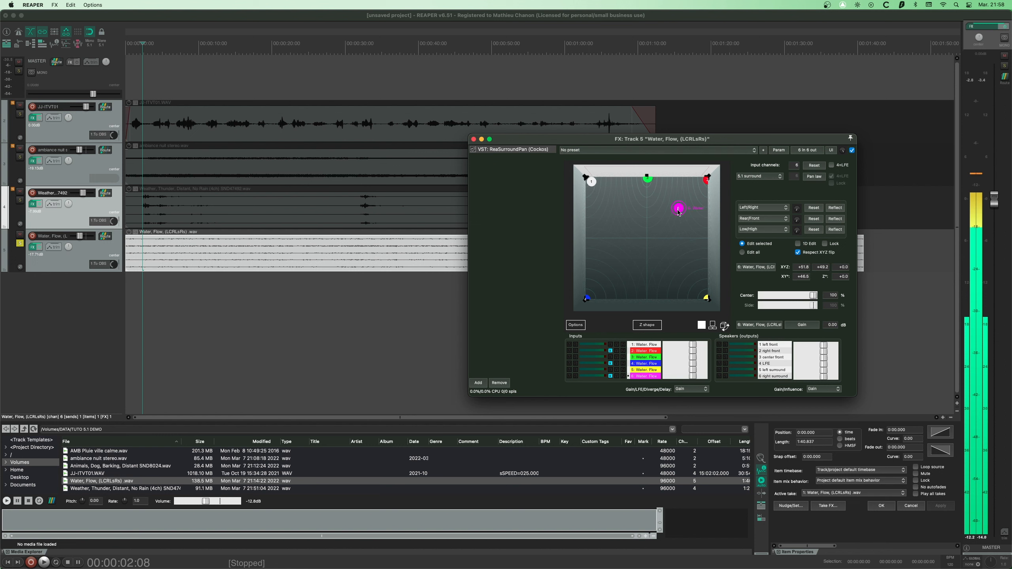
pyautogui.moveTo(678, 214); pyautogui.dragTo(677, 210)
pyautogui.moveTo(706, 301); pyautogui.dragTo(699, 294)
pyautogui.moveTo(589, 300); pyautogui.dragTo(601, 289)
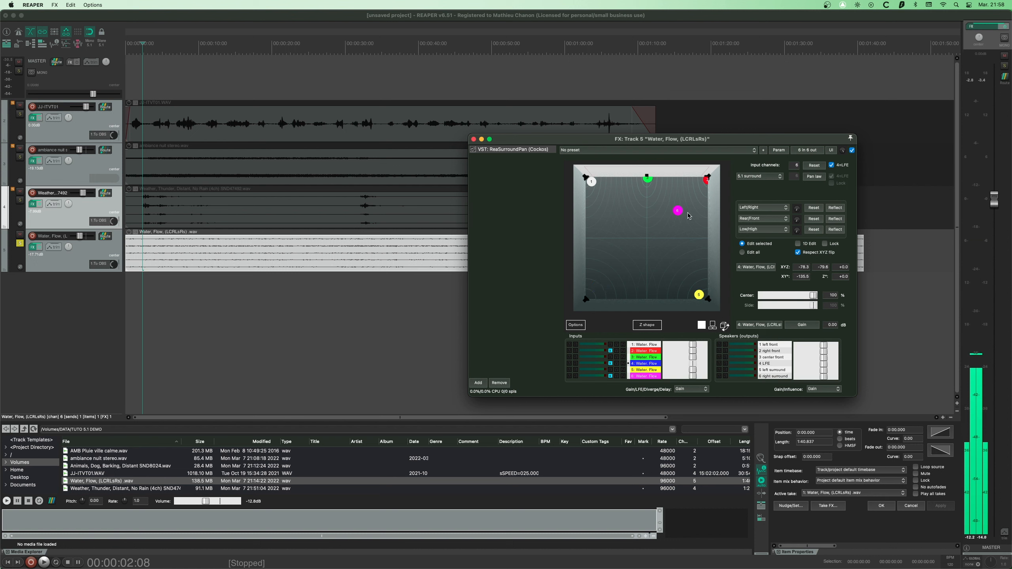
# - Place input 5 at the left surround speaker, input 6 at the right surround and input 1 at the left front
pyautogui.moveTo(702, 298); pyautogui.dragTo(511, 313)
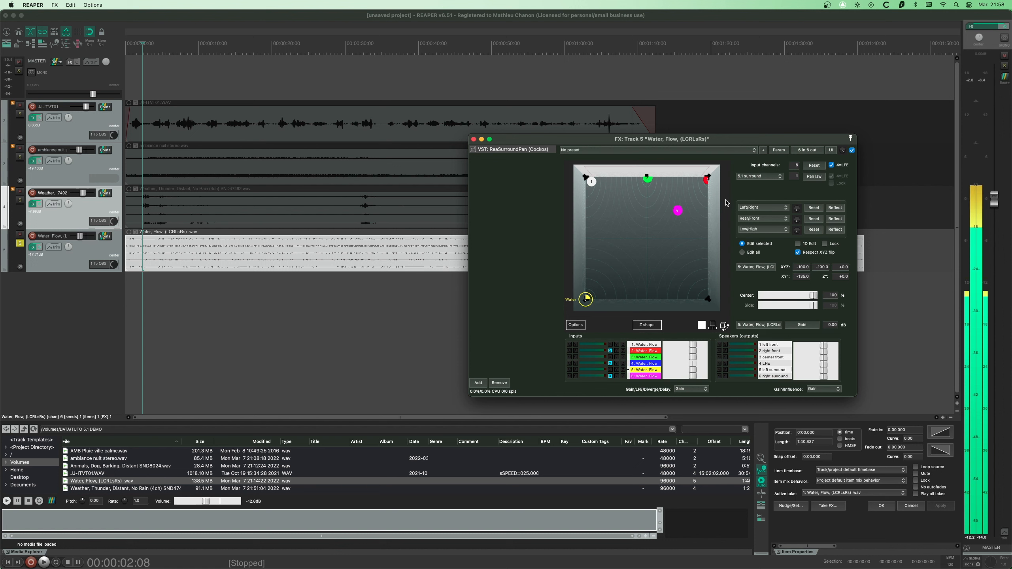
pyautogui.moveTo(678, 211); pyautogui.dragTo(706, 298)
pyautogui.click(586, 298)
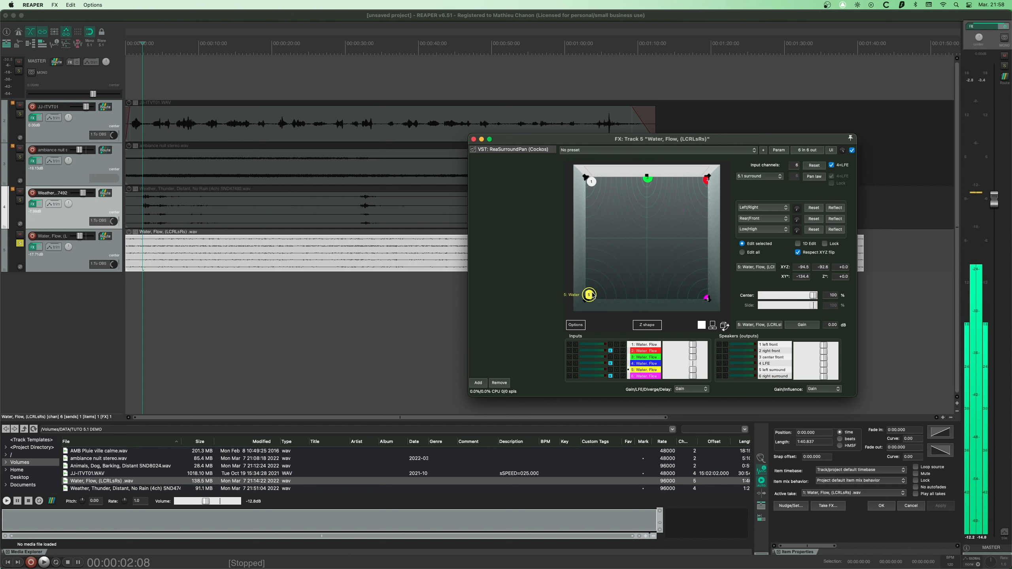
pyautogui.click(586, 178)
# - Solo the panner's input 2, listen to the water track, and stop playback
pyautogui.click(575, 350)
pyautogui.press('space')
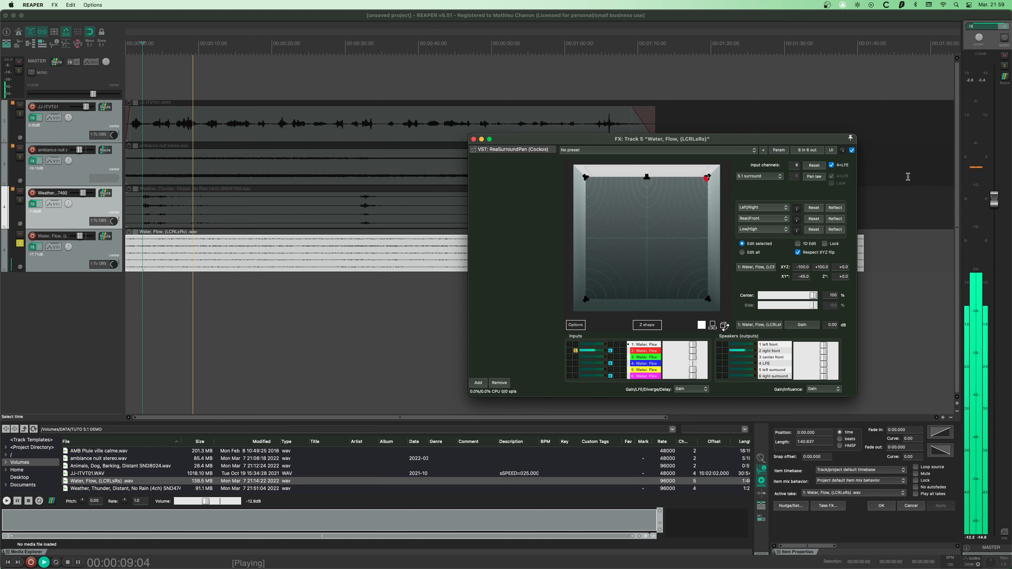
pyautogui.press('space')
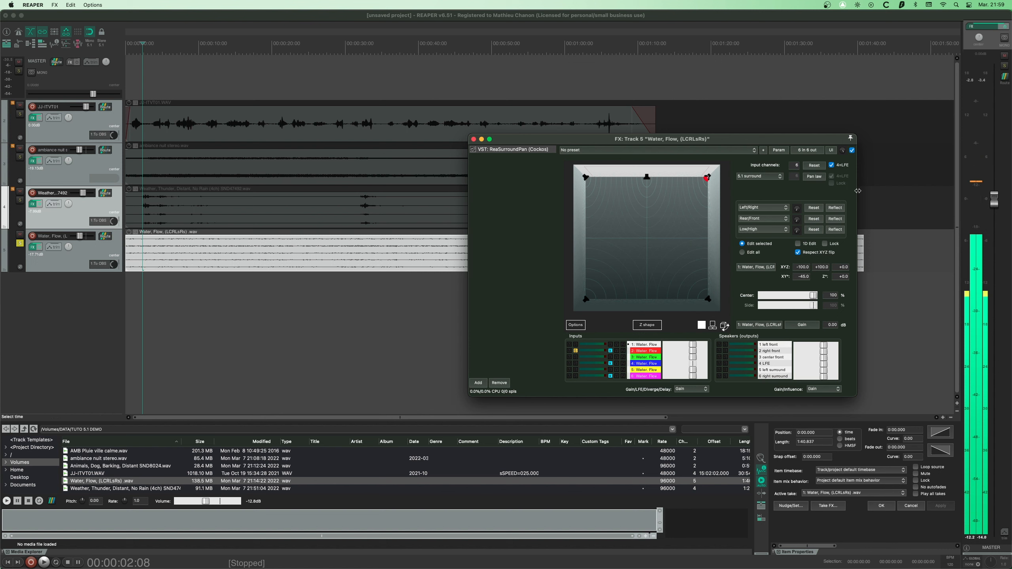
# - Review the panner's remapped input pins against the channel order of the 5-channel water recording
pyautogui.click(807, 150)
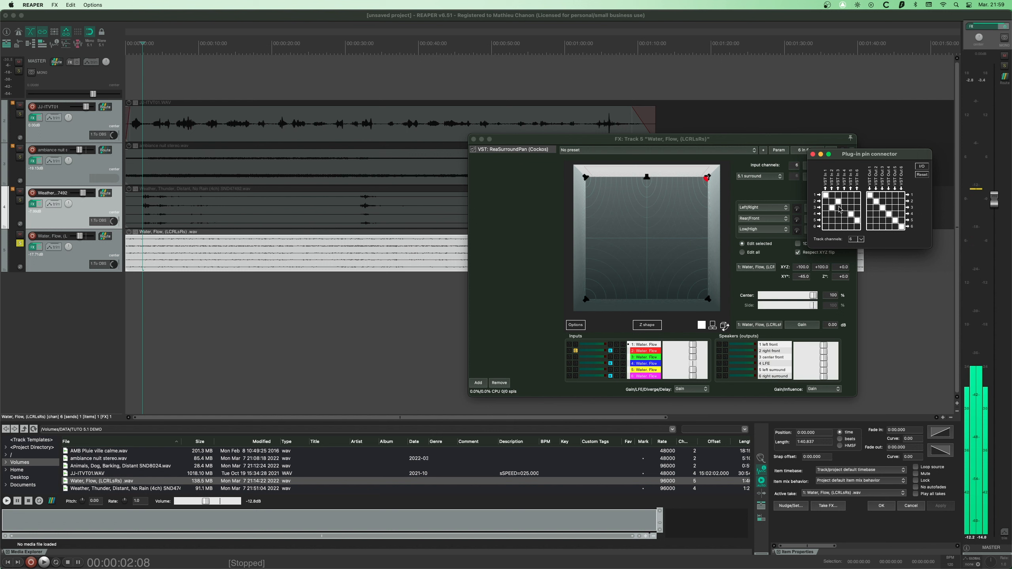
pyautogui.click(812, 154)
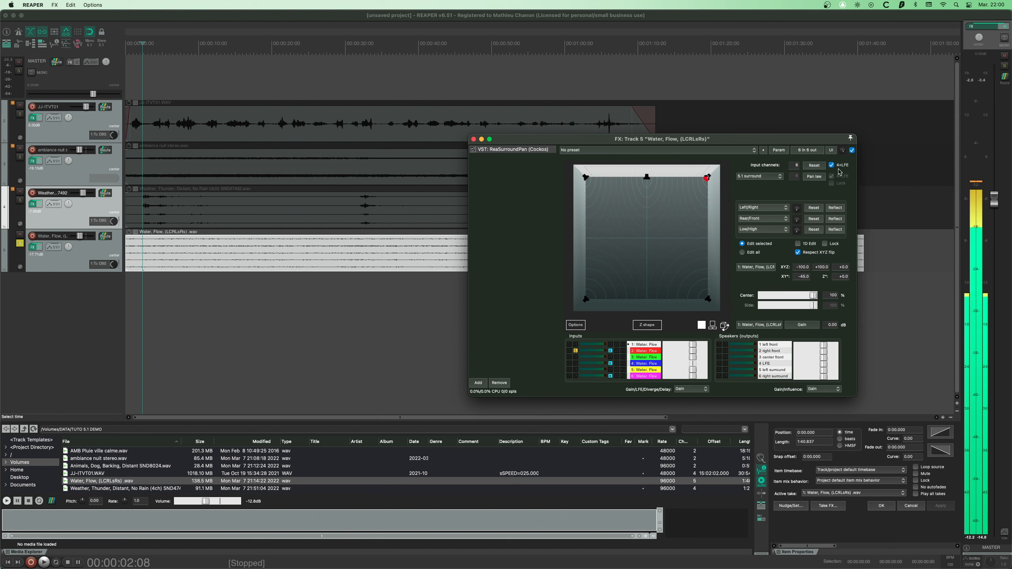
pyautogui.click(799, 153)
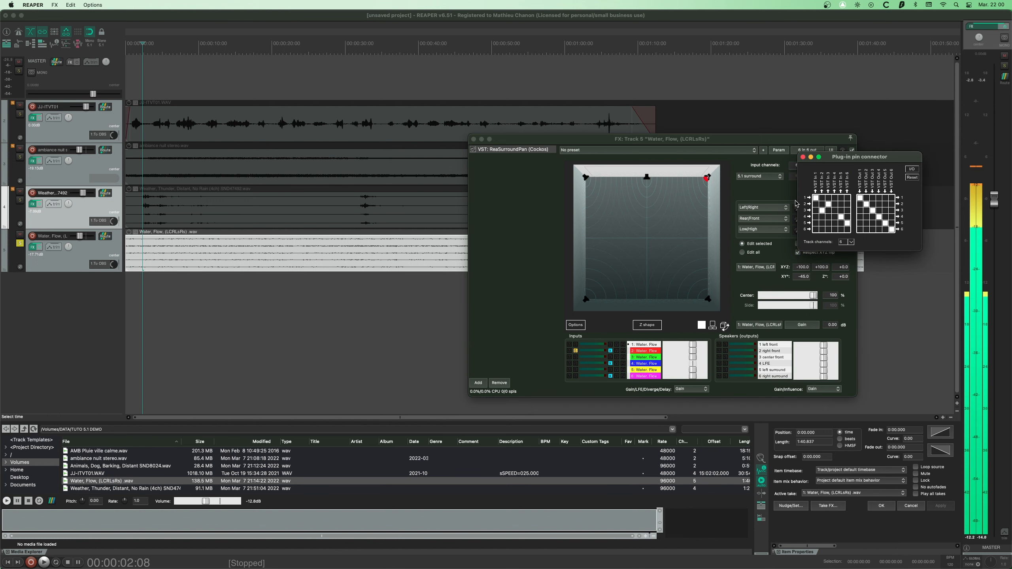
pyautogui.click(822, 204)
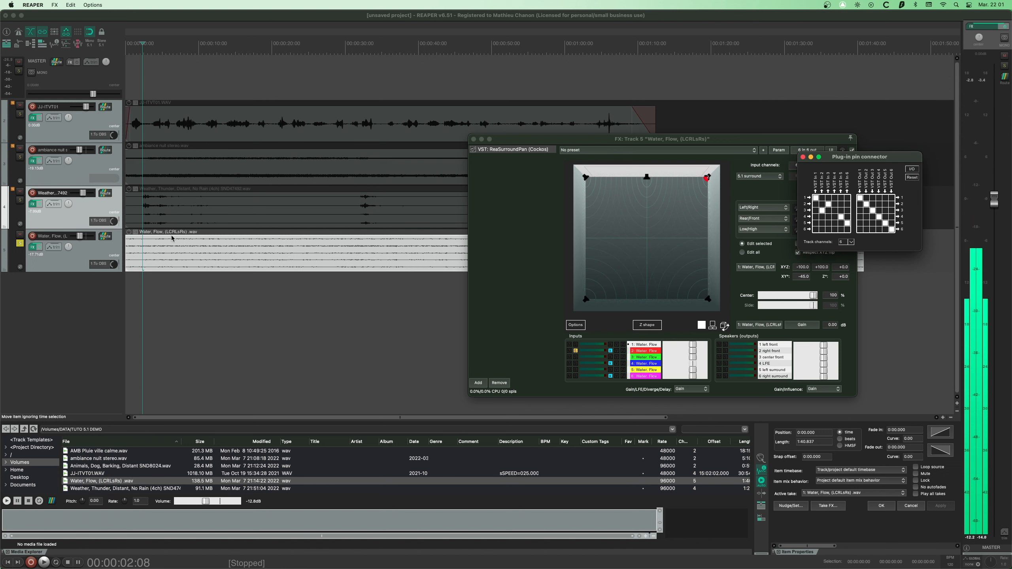
pyautogui.hscroll(5, 171, 239)
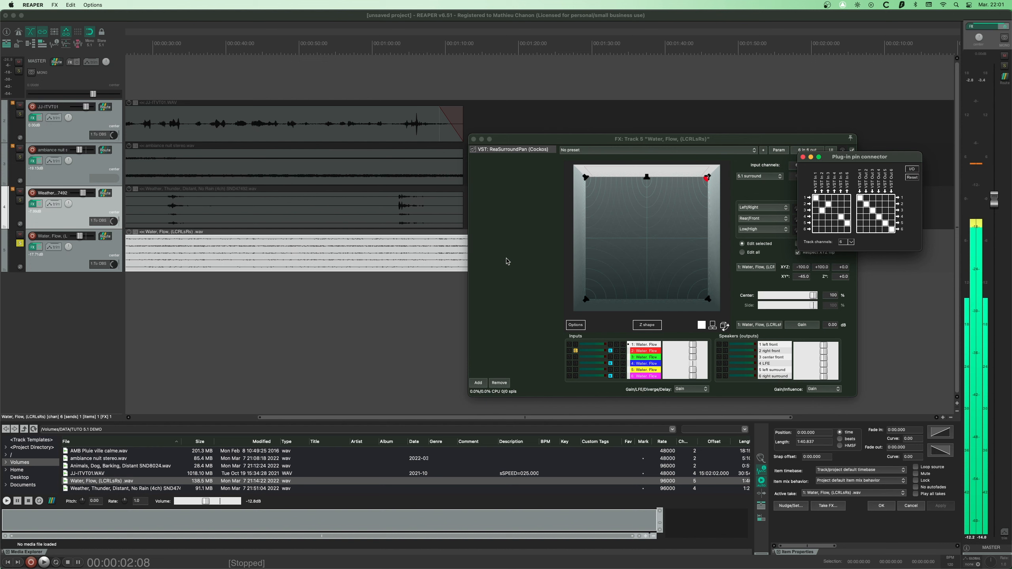
# - Close the pin connector and the water track's panner, and hide REAPER
pyautogui.click(500, 205)
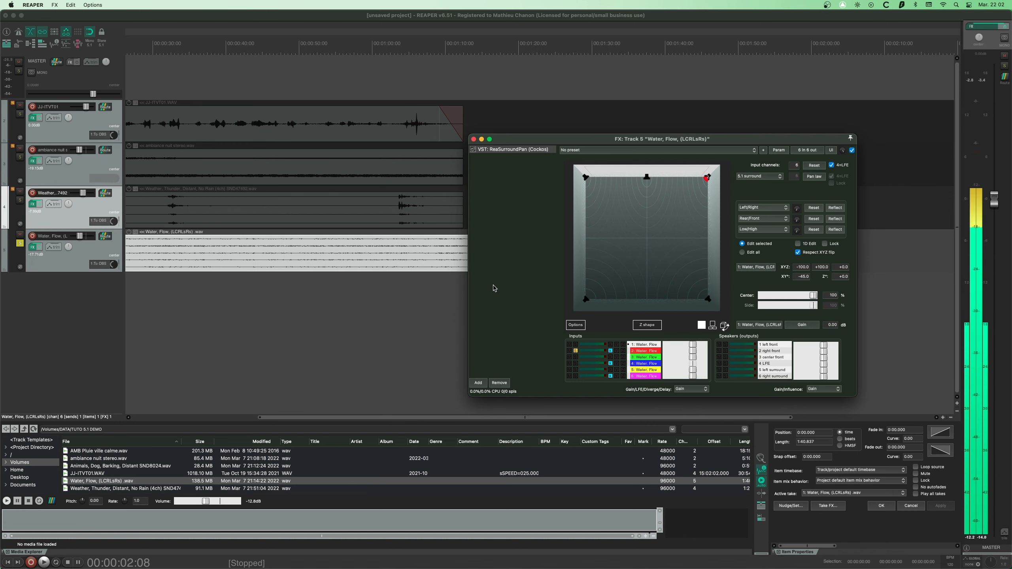
pyautogui.click(473, 139)
pyautogui.press('super+h')
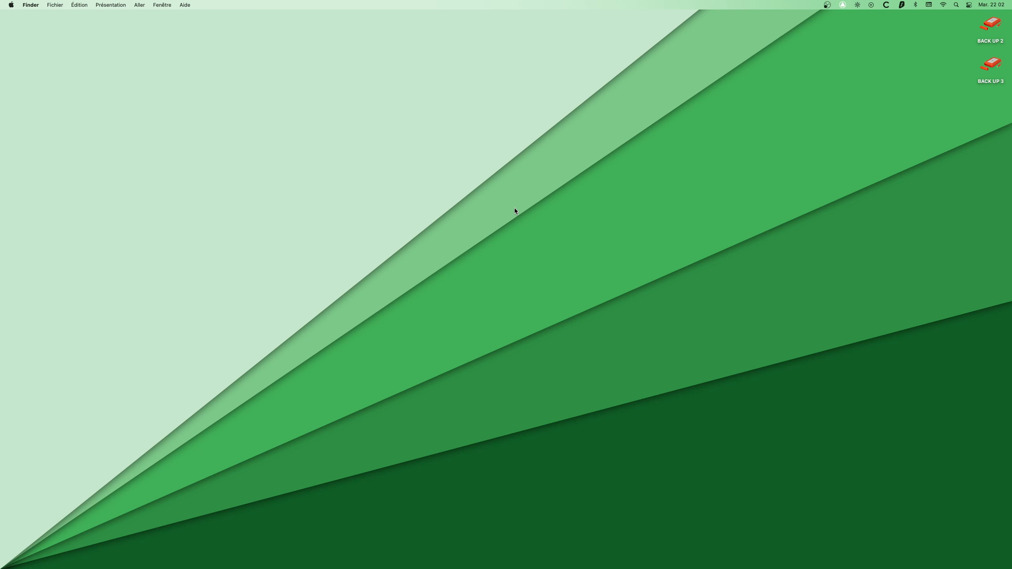